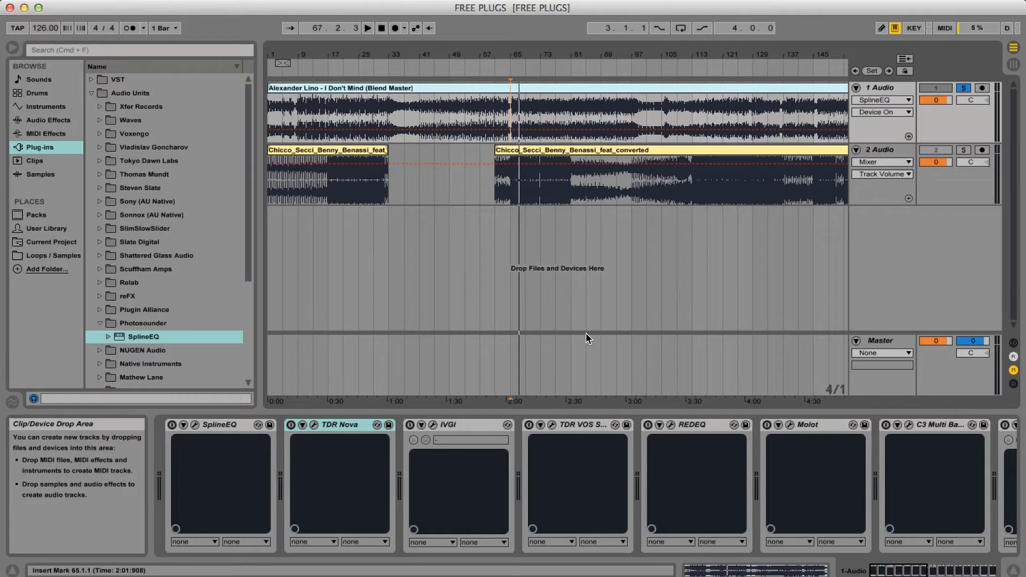
# Set the 2 Audio track's volume to -4.0 dB
pyautogui.click(428, 96)
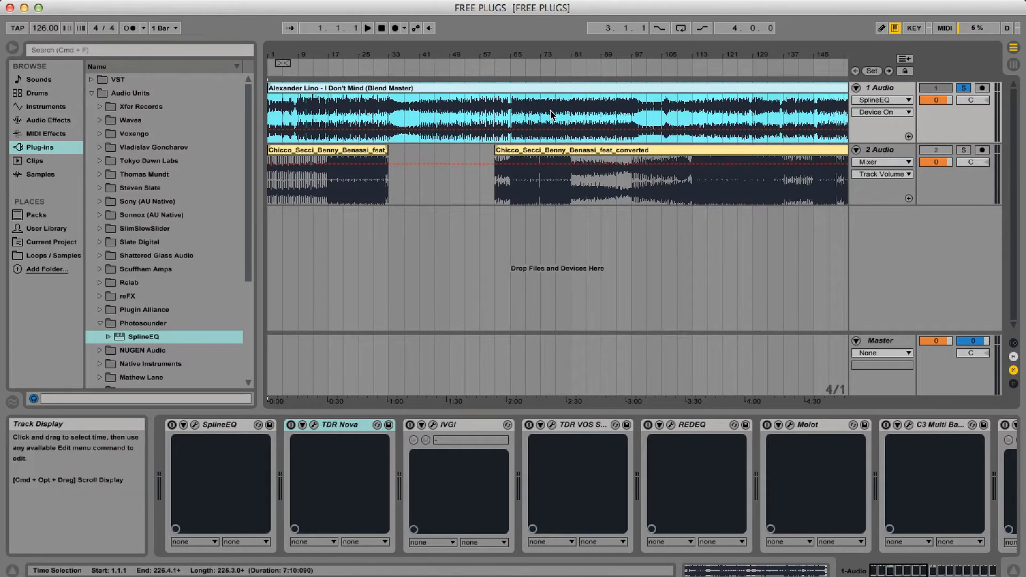
pyautogui.click(511, 186)
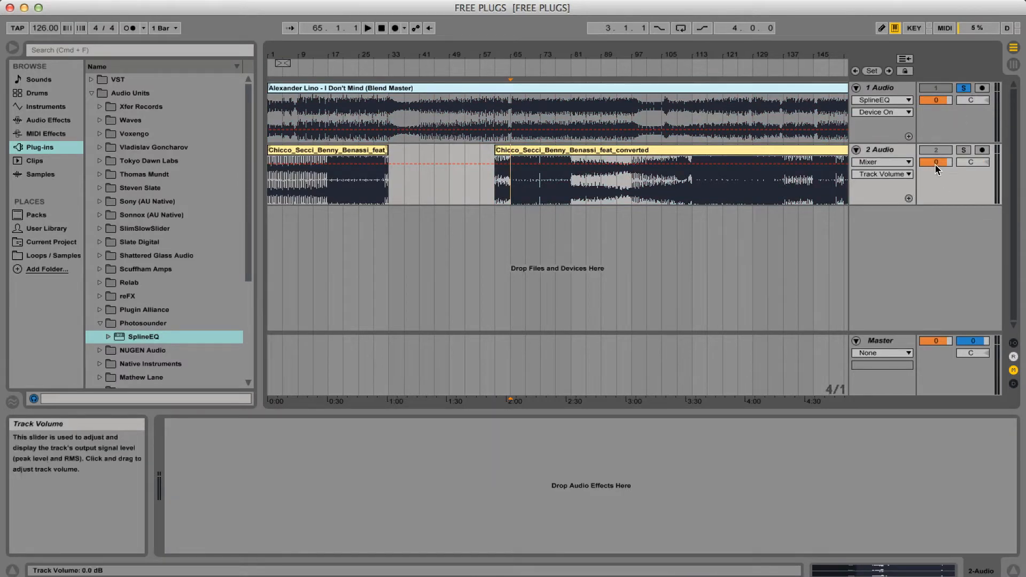
pyautogui.moveTo(935, 163); pyautogui.dragTo(935, 185)
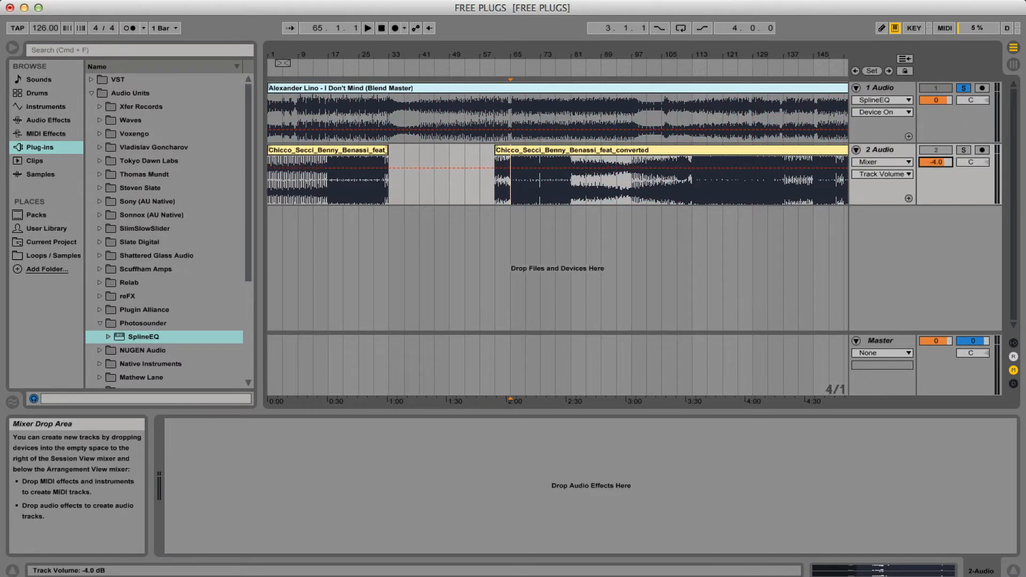
# Play 1 Audio from bar 65, check its levels in the TT Dynamic Range Meter window, and switch SPAN off
pyautogui.click(511, 107)
pyautogui.press('space')
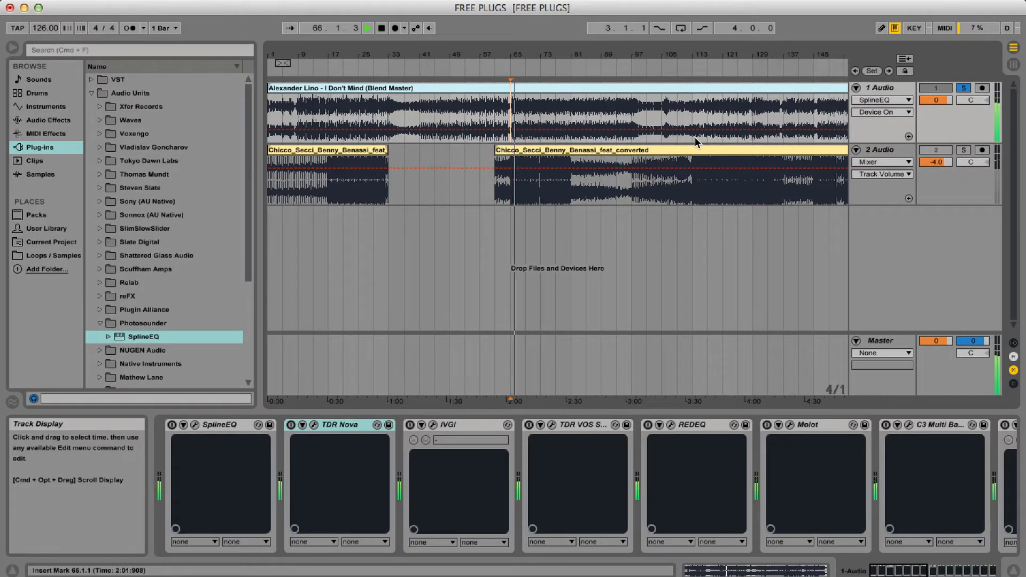
pyautogui.hscroll(10, 898, 476)
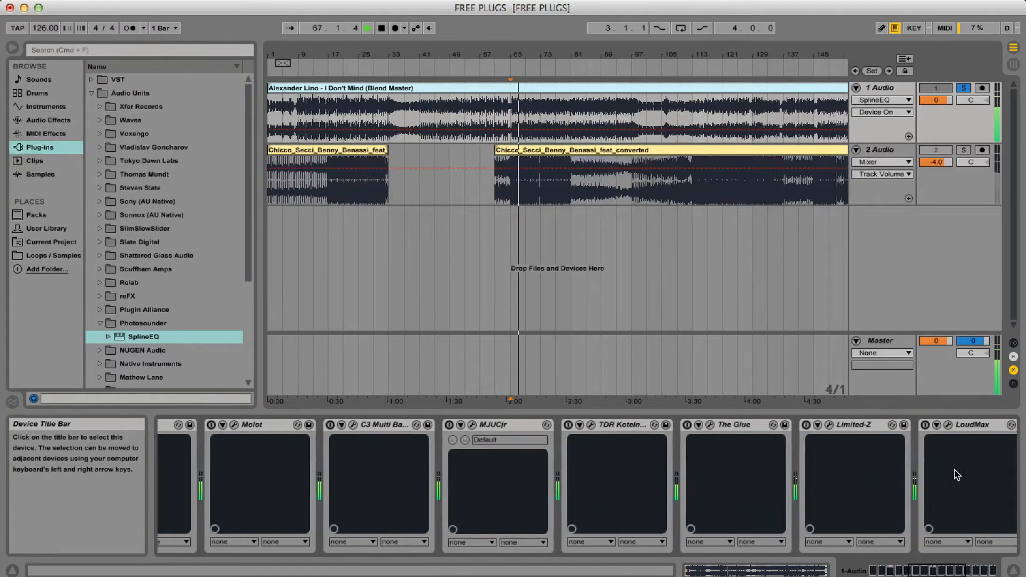
pyautogui.hscroll(8, 957, 475)
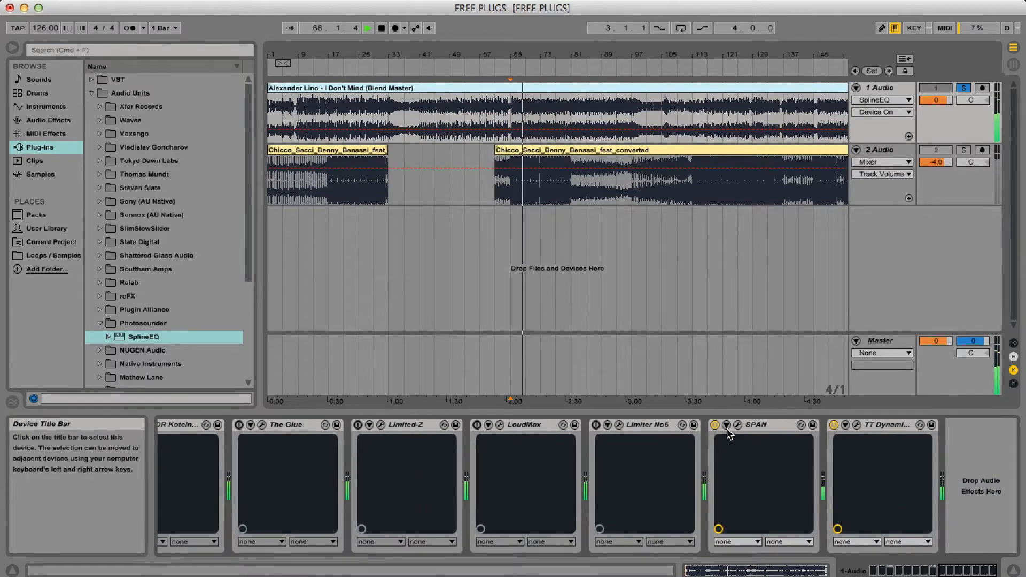
pyautogui.click(857, 424)
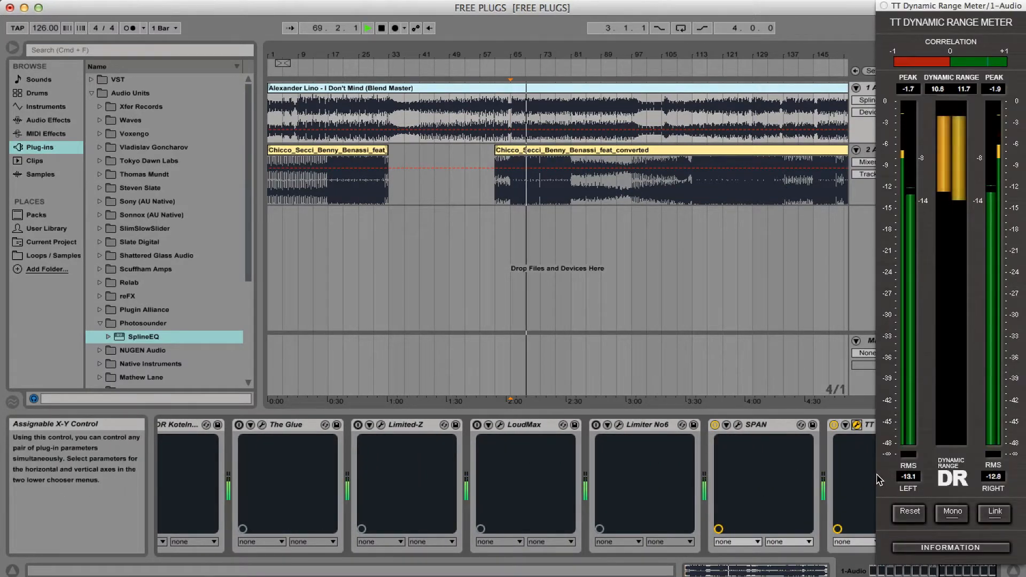
pyautogui.click(884, 5)
pyautogui.click(715, 424)
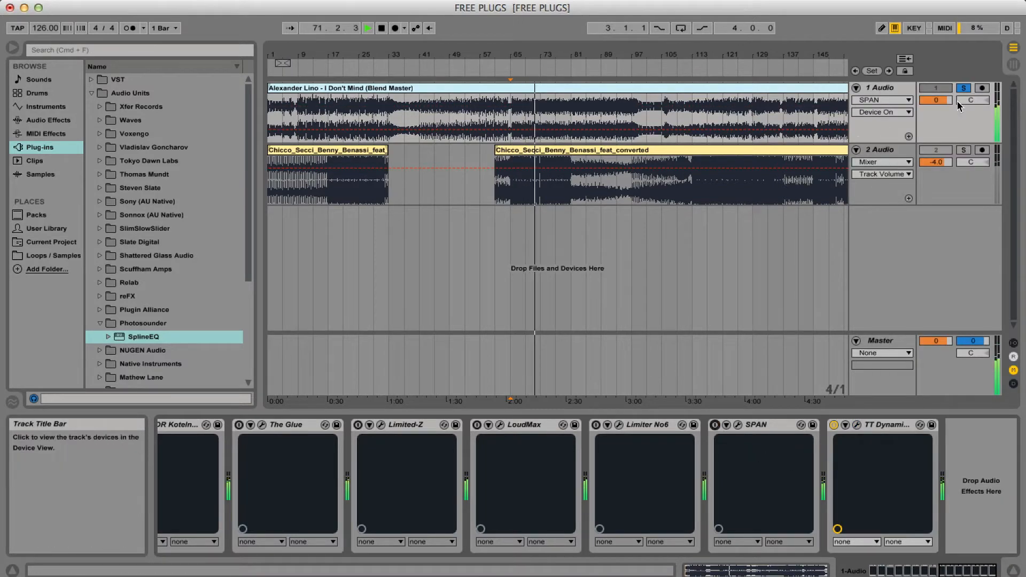
# Compare the two tracks by soloing 2 Audio and 1 Audio in turn, ending with playback stopped and the solo cleared
pyautogui.click(964, 152)
pyautogui.press('space')
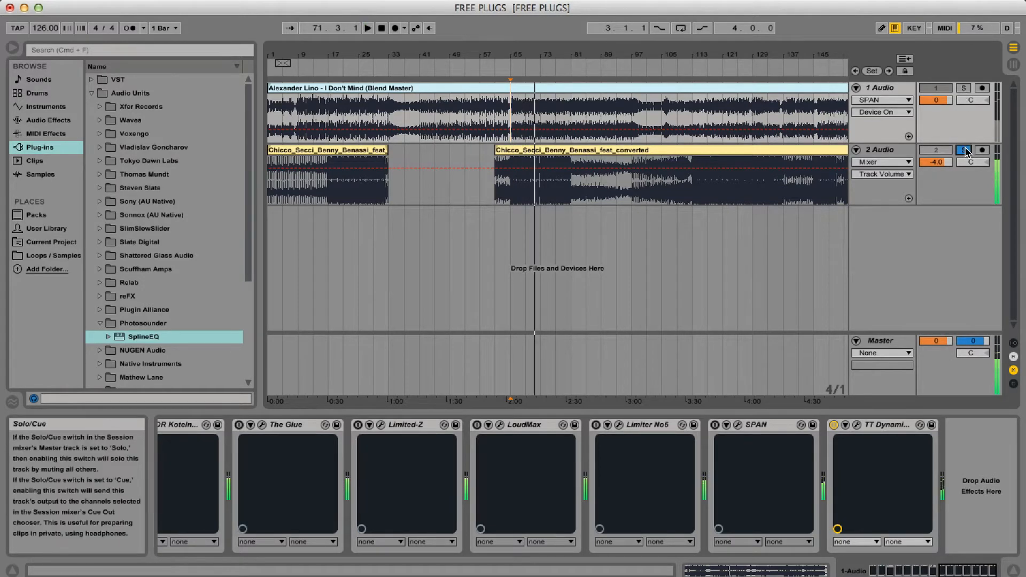
pyautogui.click(964, 89)
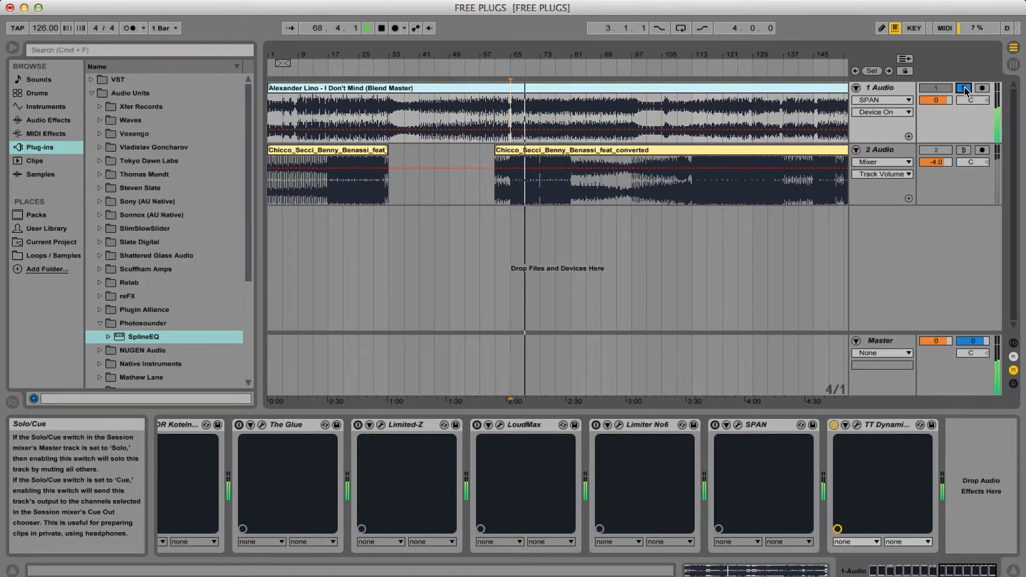
pyautogui.press('space')
pyautogui.click(964, 90)
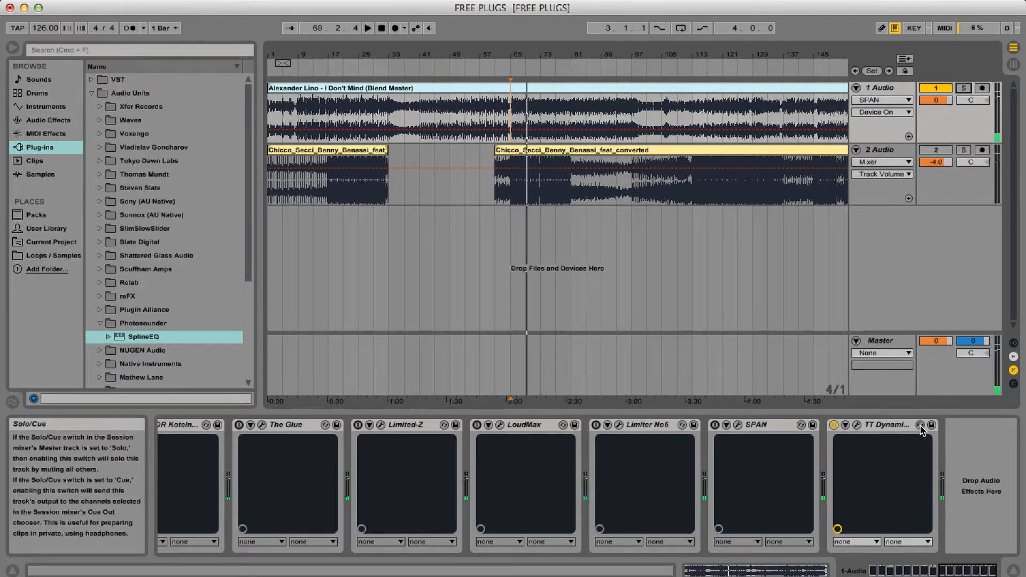
# Select the clip starting at bar 61 on 2 Audio and show the device chain of 1 Audio
pyautogui.hscroll(-10, 925, 444)
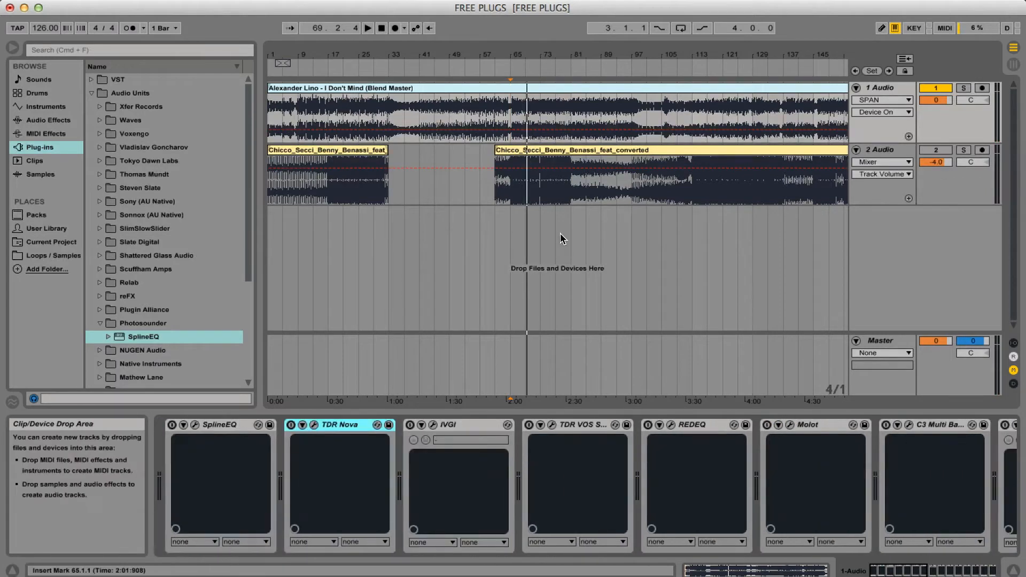
pyautogui.click(512, 113)
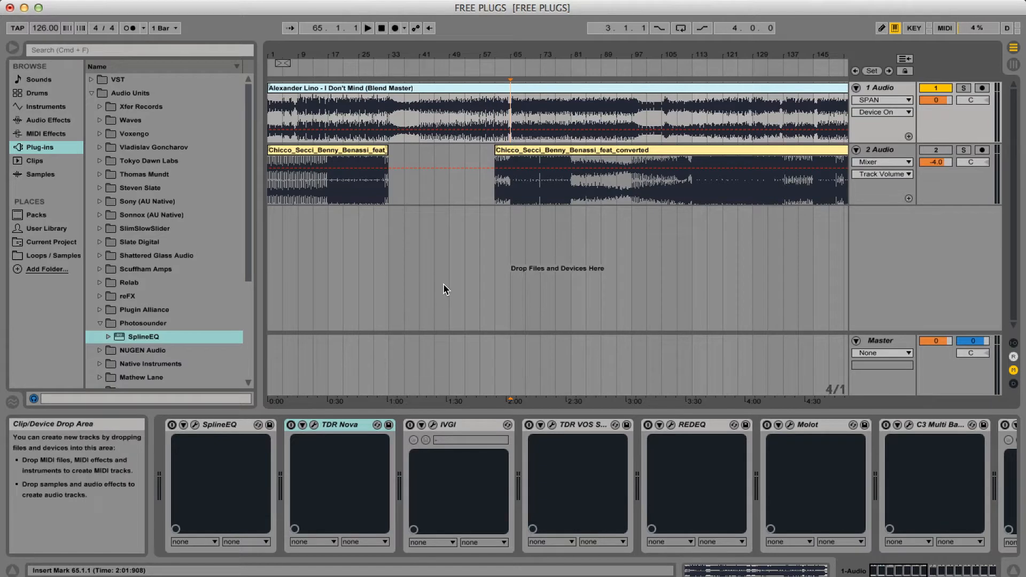
pyautogui.click(551, 153)
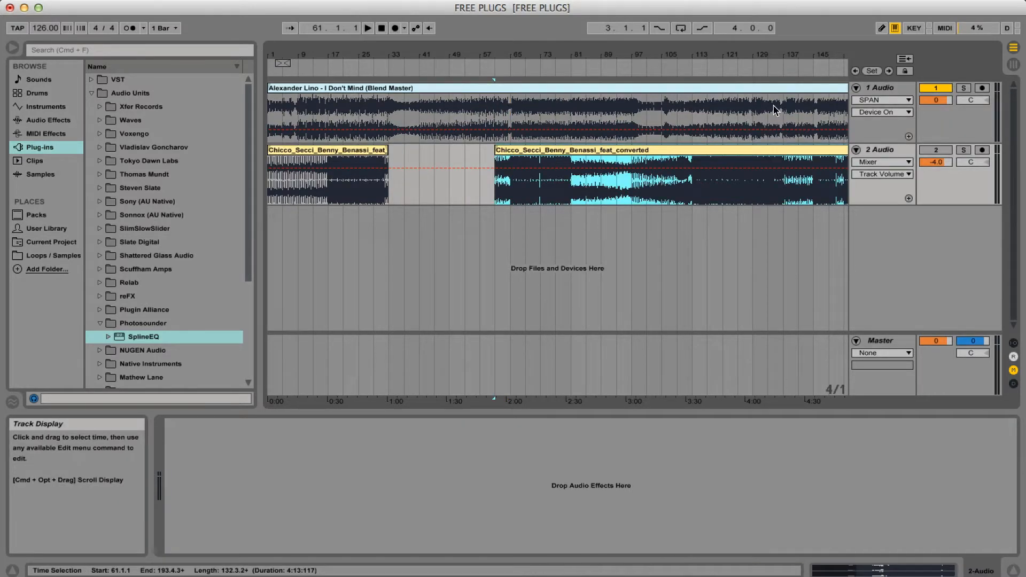
pyautogui.click(882, 89)
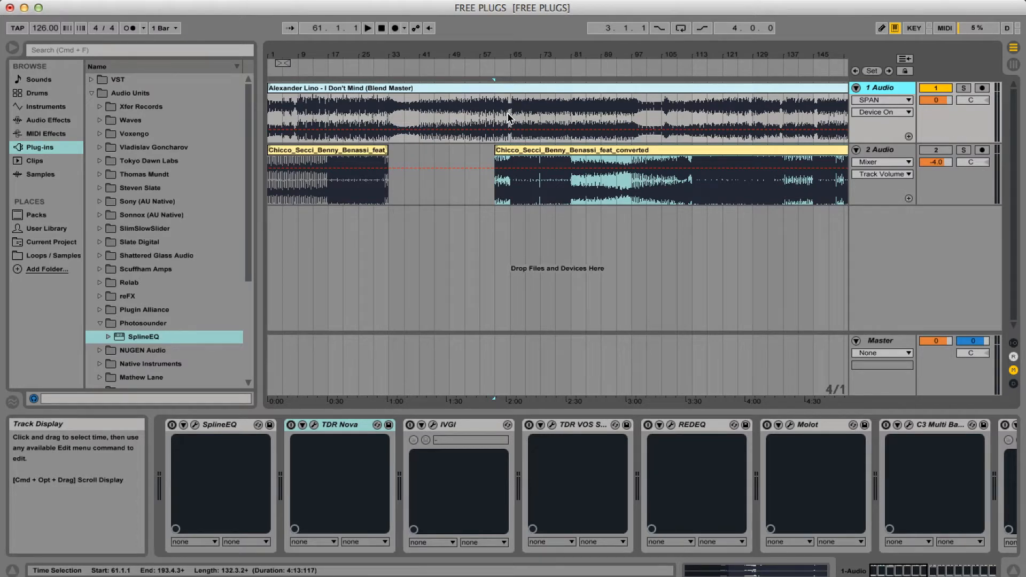
# Examine the plug-in chain on 1 Audio from SplineEQ through to TT Dynamic Range Meter
pyautogui.scroll(-5, 273, 443)
pyautogui.scroll(-5, 276, 443)
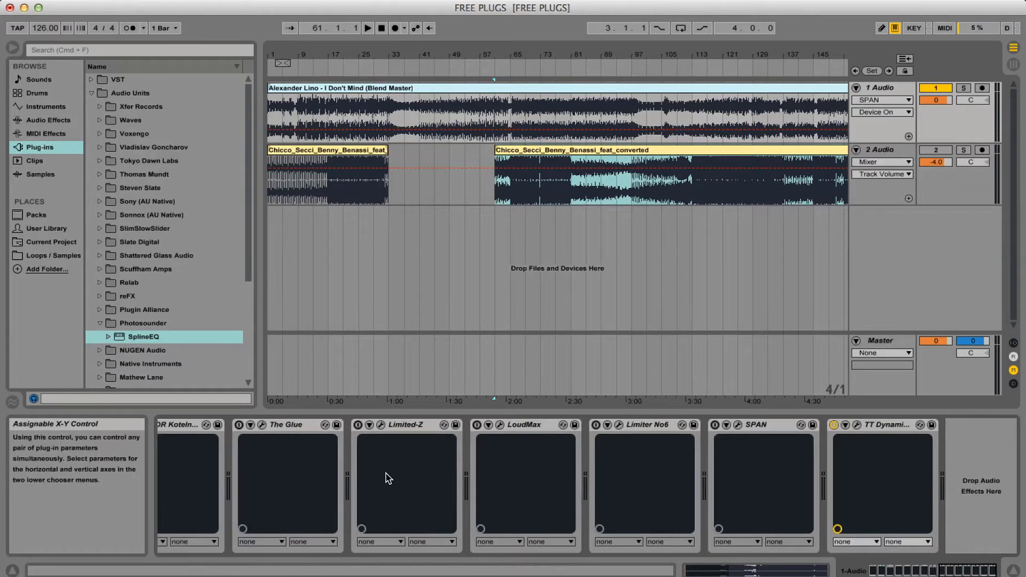
pyautogui.scroll(5, 386, 478)
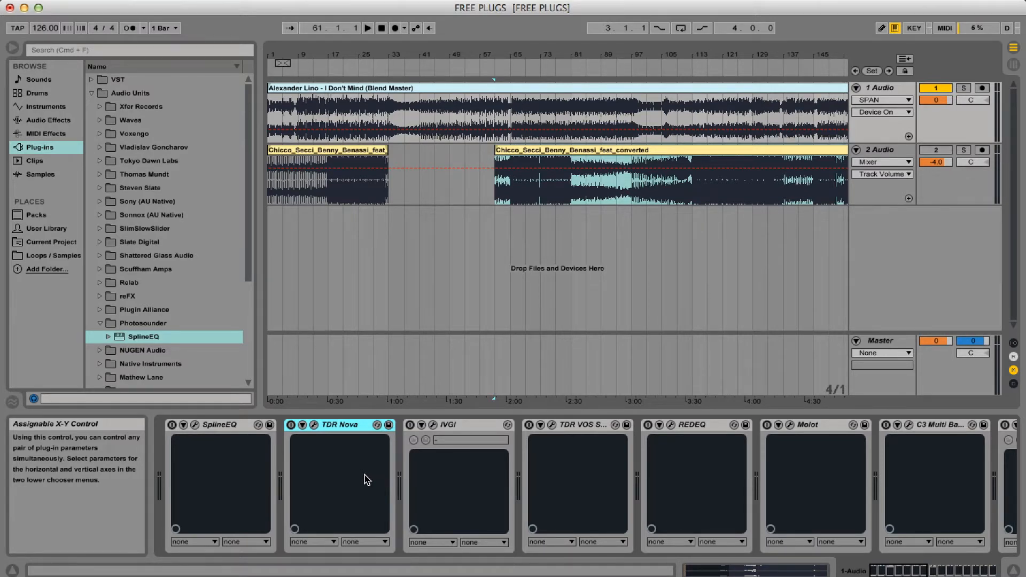
pyautogui.hscroll(10, 457, 488)
pyautogui.hscroll(-10, 458, 489)
pyautogui.hscroll(10, 199, 428)
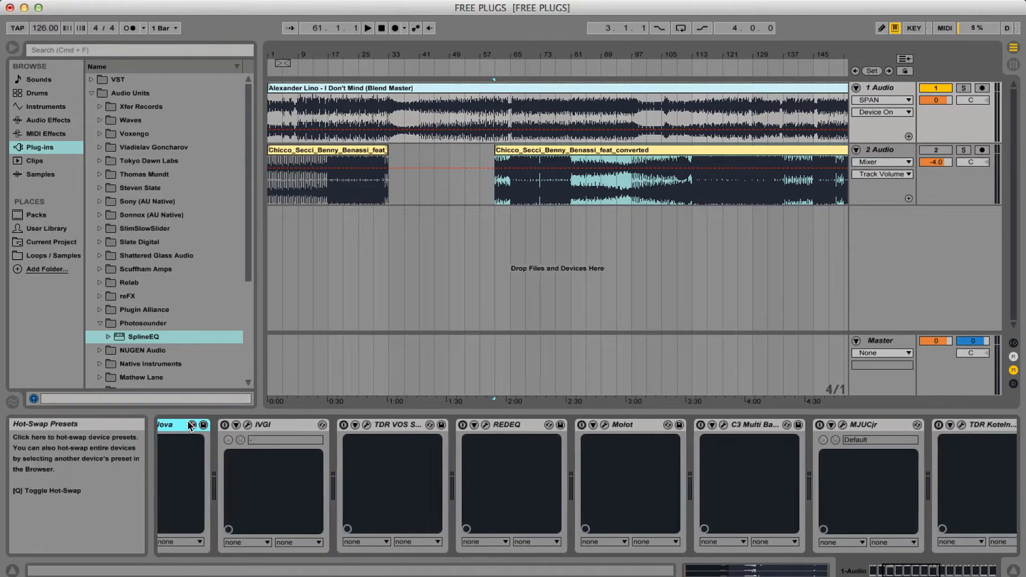
pyautogui.hscroll(3, 502, 444)
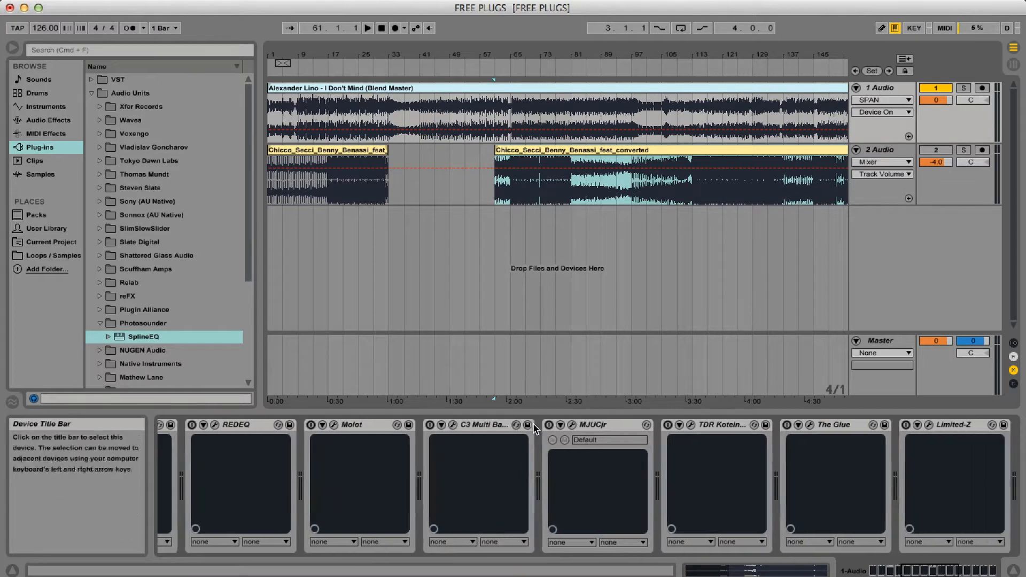
pyautogui.hscroll(10, 481, 433)
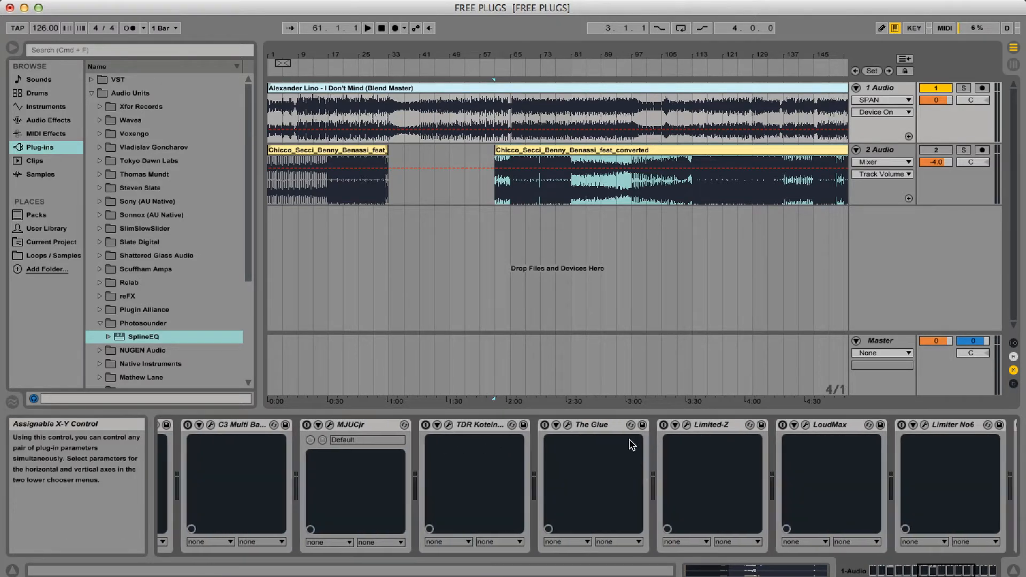
pyautogui.hscroll(2, 540, 432)
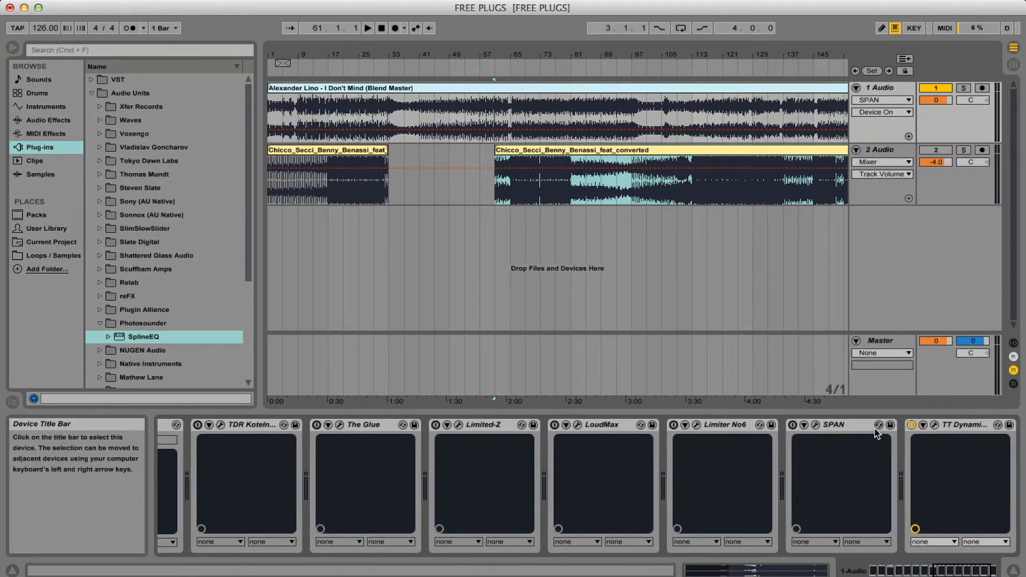
pyautogui.hscroll(3, 831, 440)
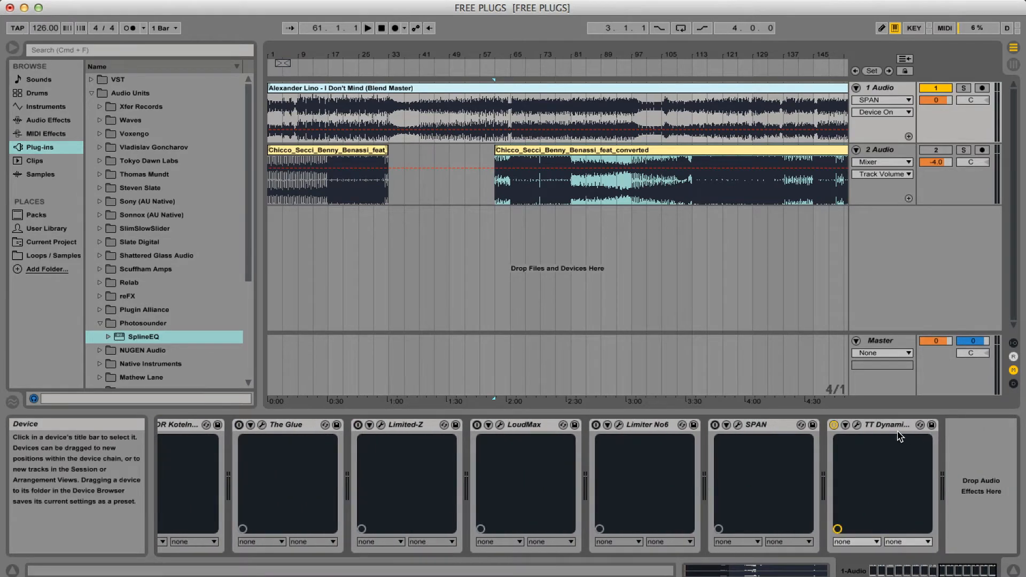
# Open TT Dynamic Range Meter on 1 Audio, check its readings during playback from bar 61, and close it
pyautogui.click(856, 426)
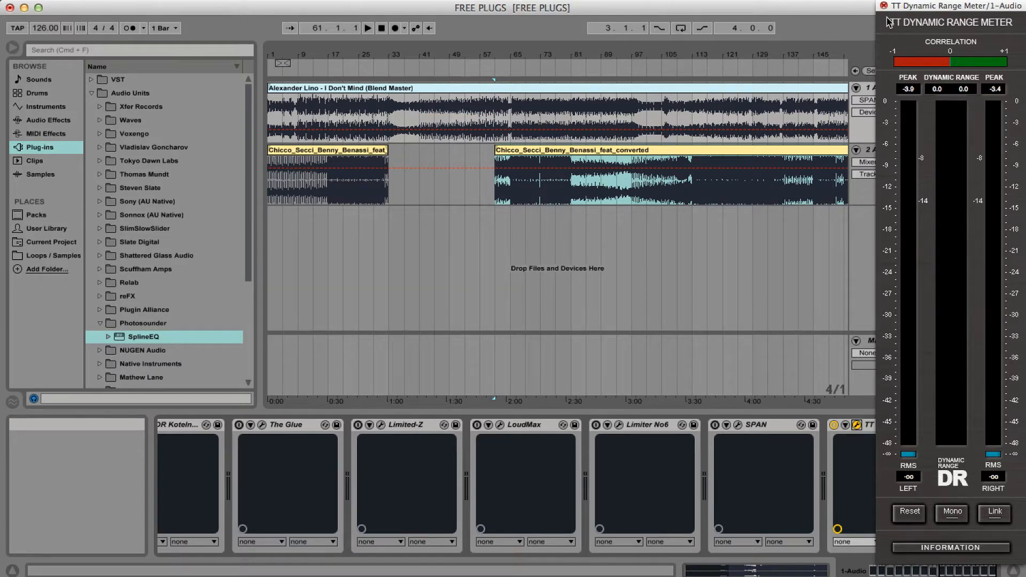
pyautogui.press('space')
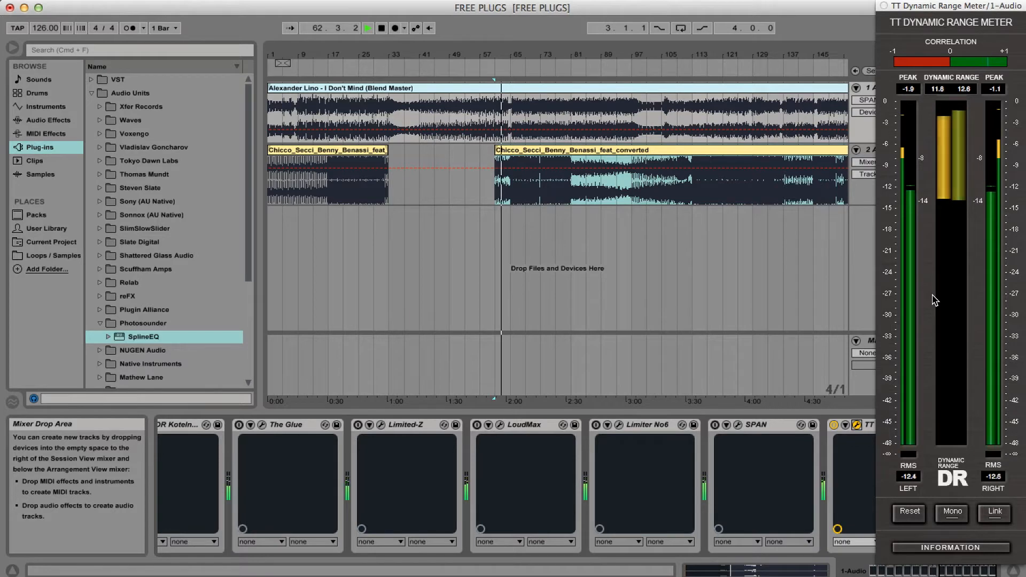
pyautogui.press('space')
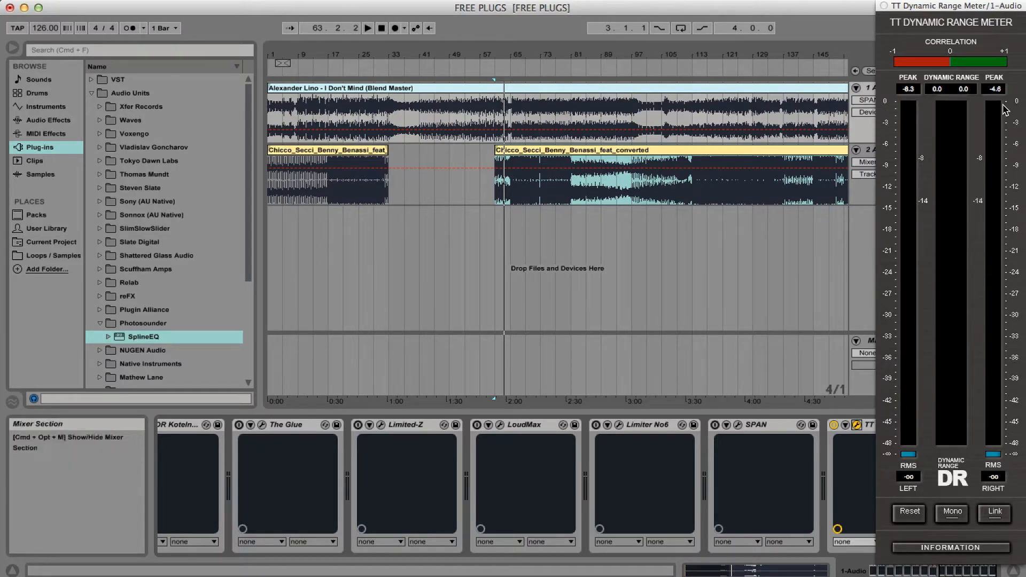
pyautogui.moveTo(930, 10); pyautogui.dragTo(675, 162)
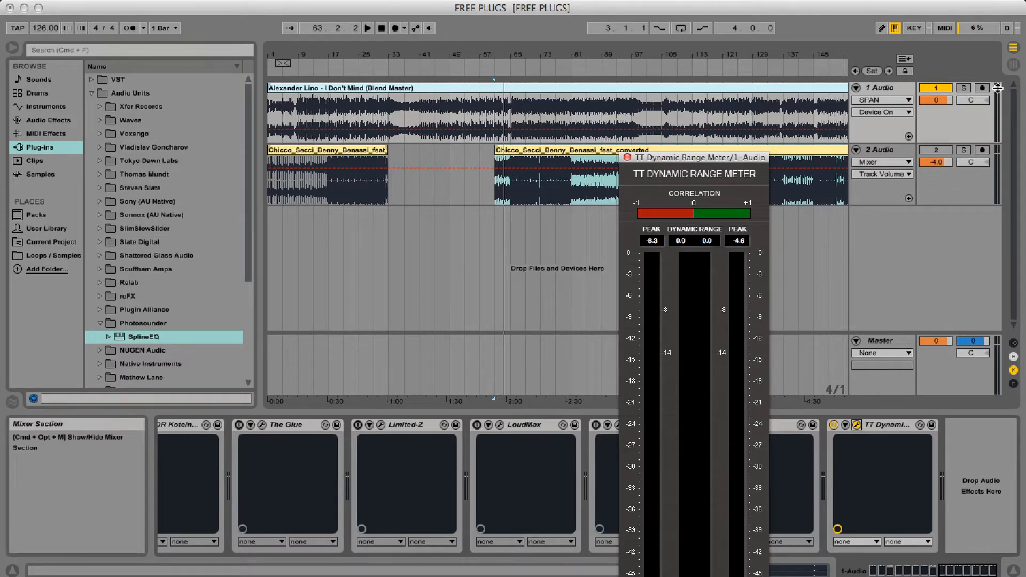
pyautogui.moveTo(714, 159); pyautogui.dragTo(970, 6)
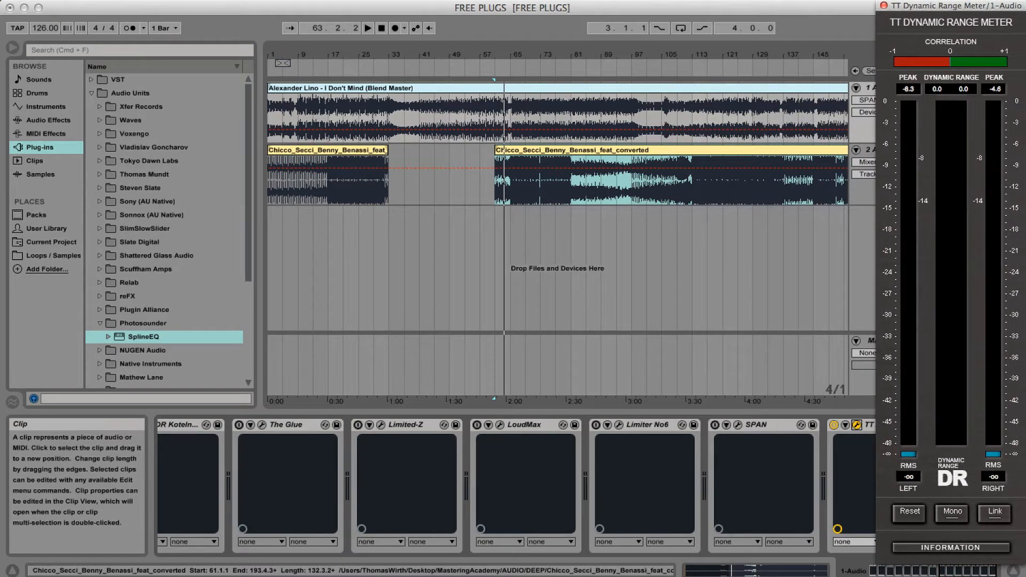
pyautogui.click(884, 6)
# View the SPAN analyzer window while SPAN is active, close it, and switch off both SPAN and TT Dynamic Range Meter
pyautogui.click(738, 425)
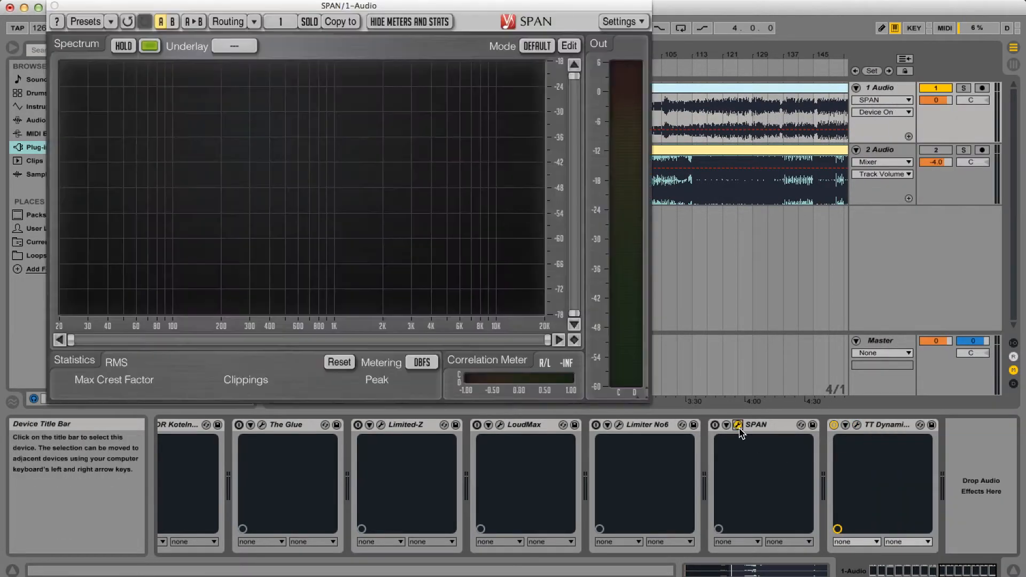
pyautogui.click(715, 425)
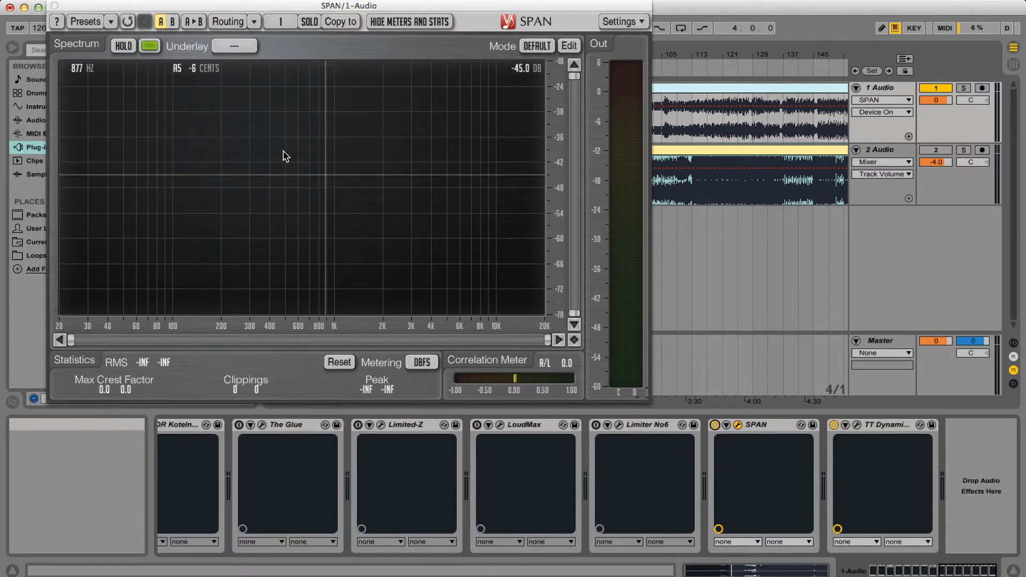
pyautogui.click(55, 6)
pyautogui.click(715, 425)
pyautogui.click(834, 424)
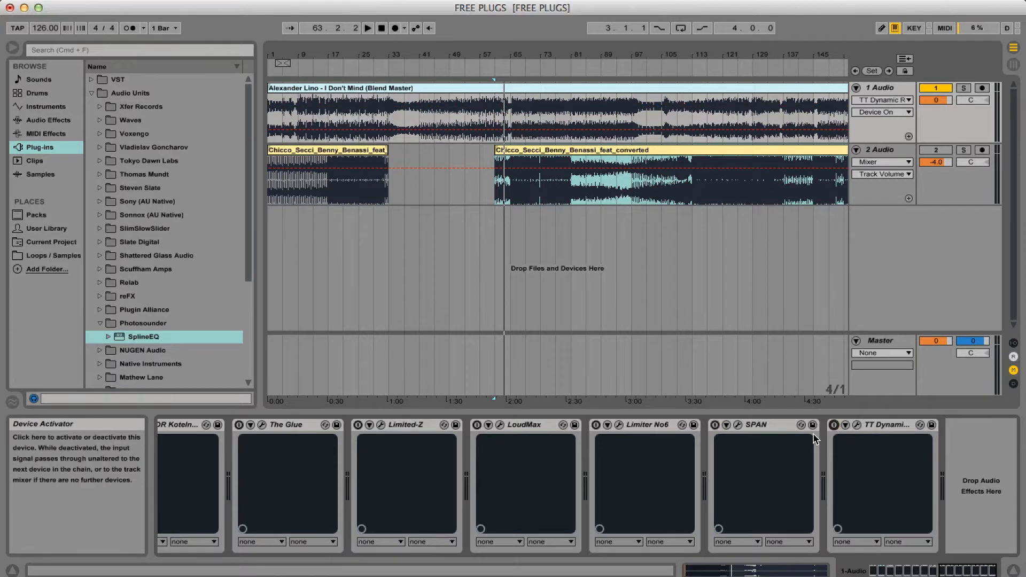
# Place the insert marker at bar 65 on 1 Audio, switch on SplineEQ, and open and reposition its plug-in window
pyautogui.hscroll(-12, 801, 438)
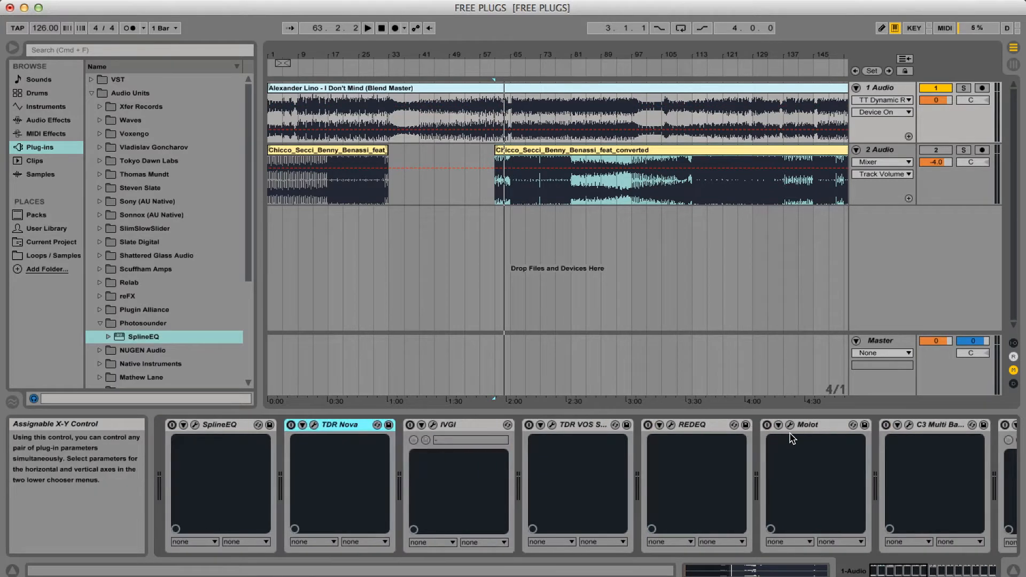
pyautogui.click(490, 187)
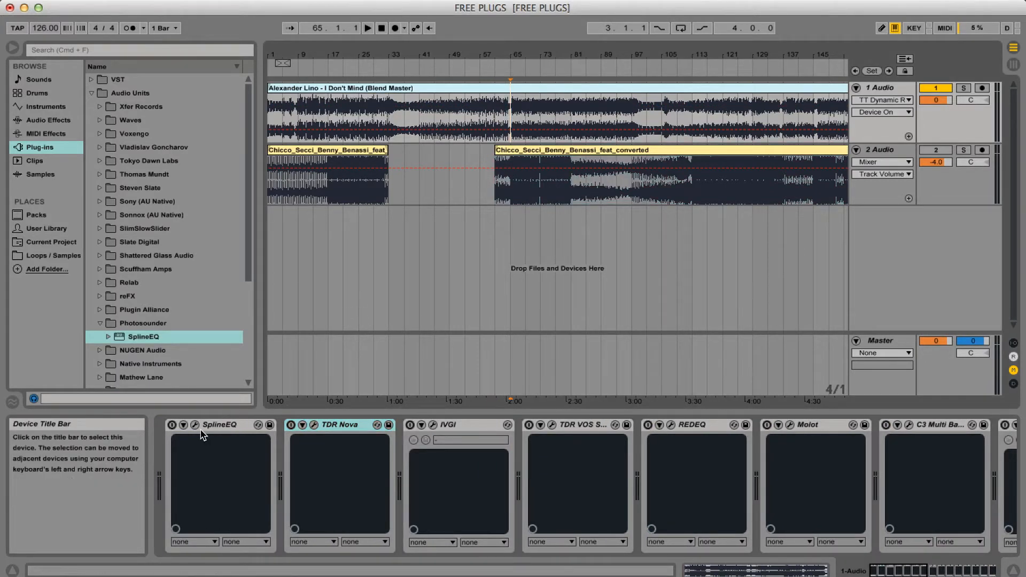
pyautogui.click(172, 424)
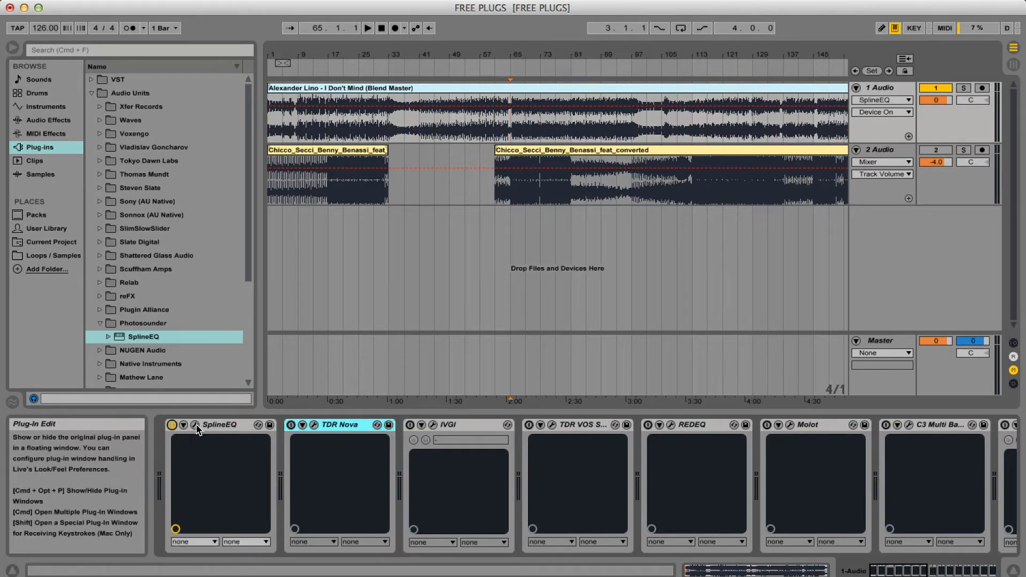
pyautogui.click(195, 425)
pyautogui.moveTo(528, 7); pyautogui.dragTo(462, 37)
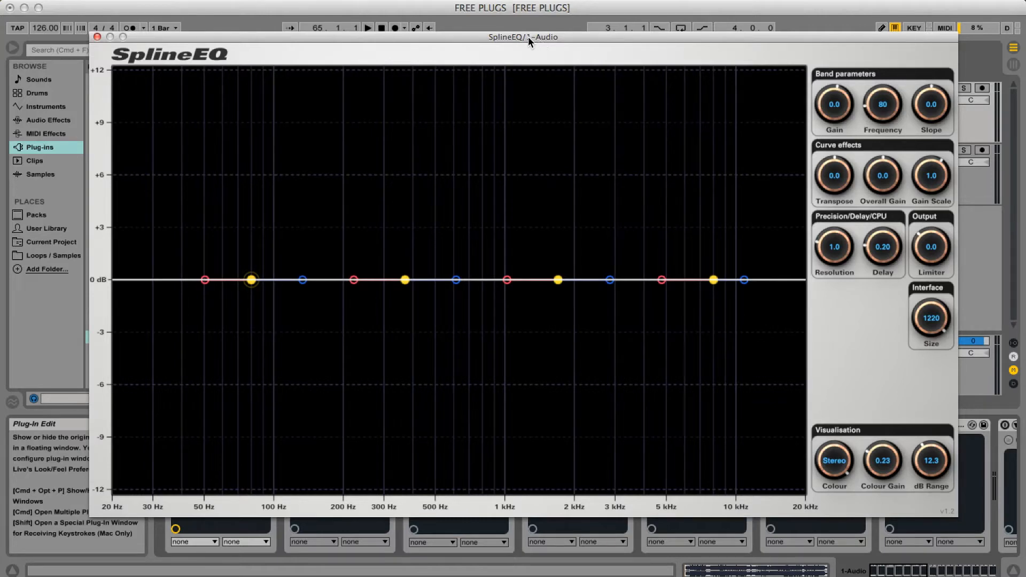
pyautogui.moveTo(528, 36); pyautogui.dragTo(536, 5)
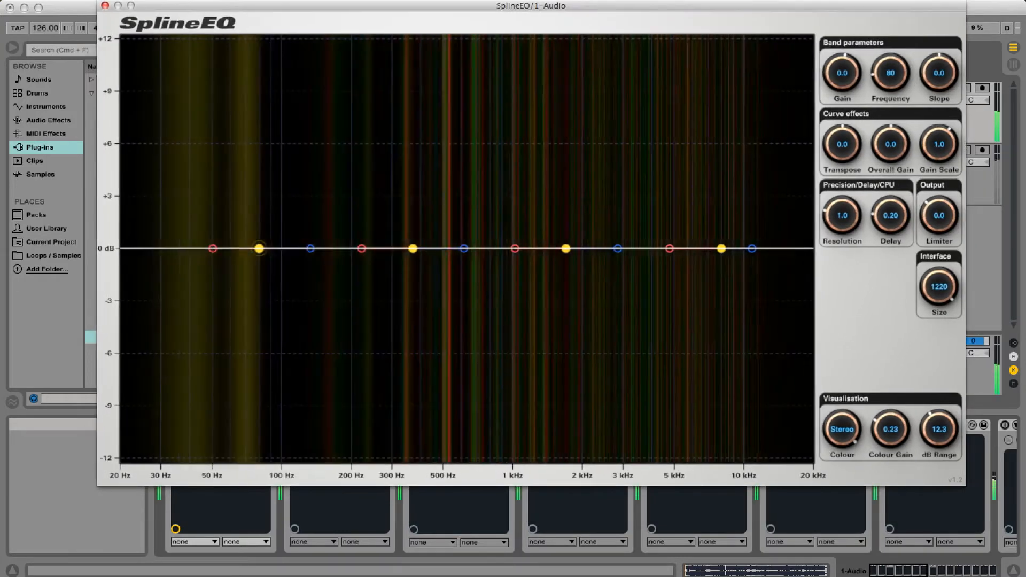
# Raise SplineEQ's lowest band to 3.5 dB at 46 Hz, and tilt the slope of the second band upwards
pyautogui.moveTo(259, 248); pyautogui.dragTo(208, 233)
pyautogui.moveTo(346, 251); pyautogui.dragTo(342, 284)
pyautogui.moveTo(200, 227); pyautogui.dragTo(208, 197)
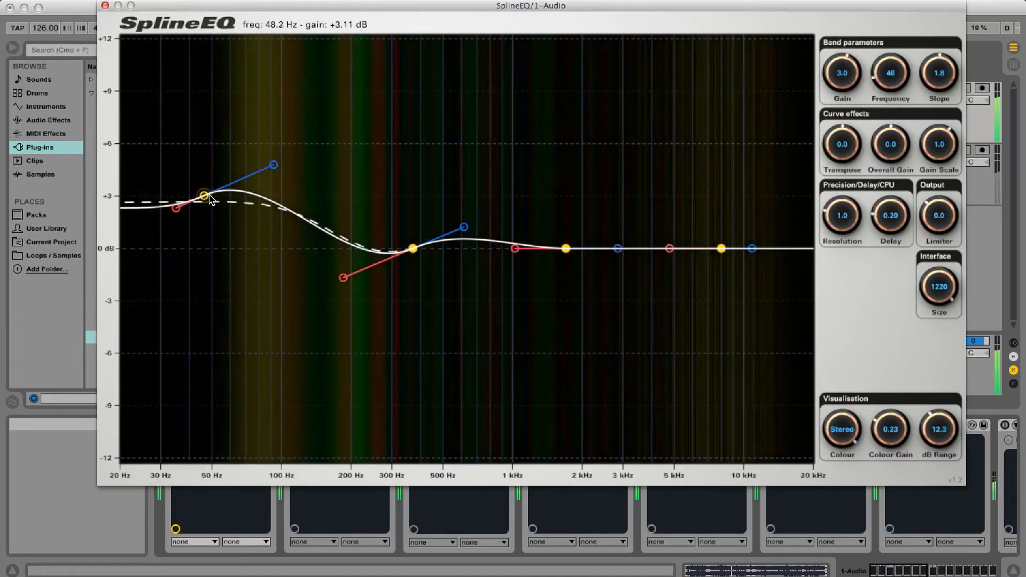
pyautogui.moveTo(205, 195)
pyautogui.mouseDown()
pyautogui.moveTo(207, 213)
pyautogui.moveTo(204, 189)
pyautogui.mouseUp()
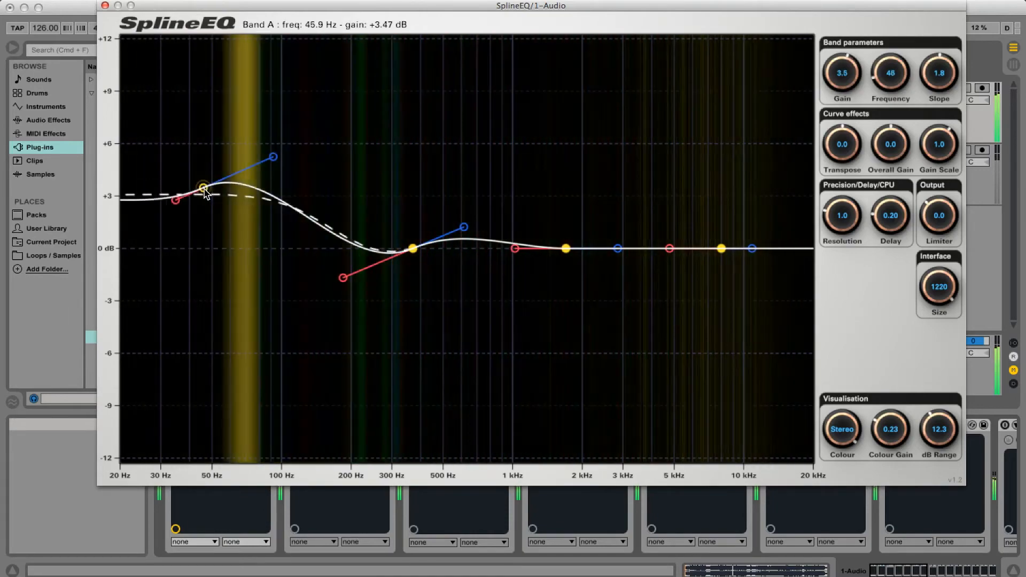
# Move SplineEQ's second band to 96 Hz at -0.8 dB and set its slope to 1.0
pyautogui.moveTo(414, 252); pyautogui.dragTo(330, 254)
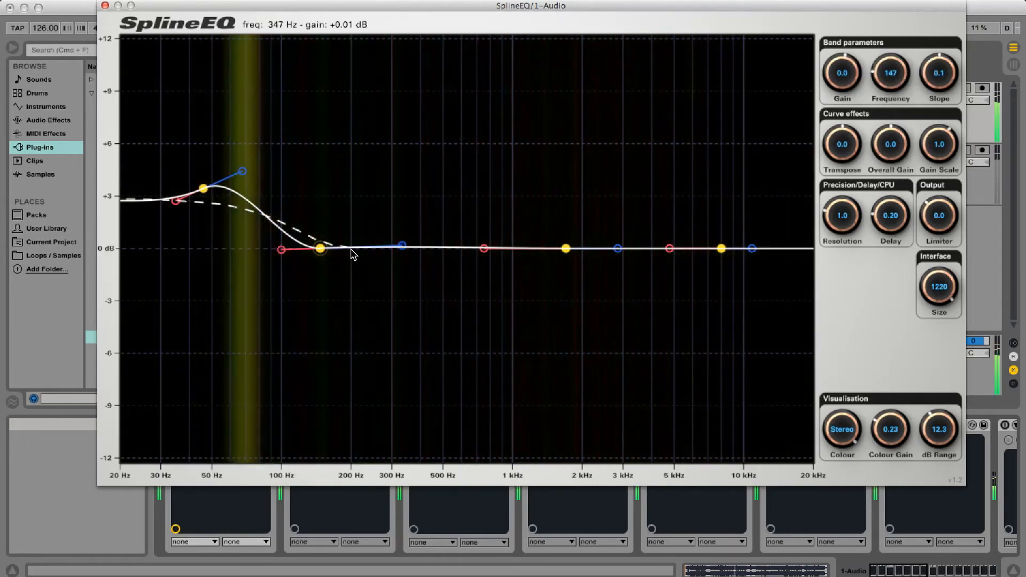
pyautogui.moveTo(328, 255); pyautogui.dragTo(277, 270)
pyautogui.moveTo(372, 263); pyautogui.dragTo(362, 241)
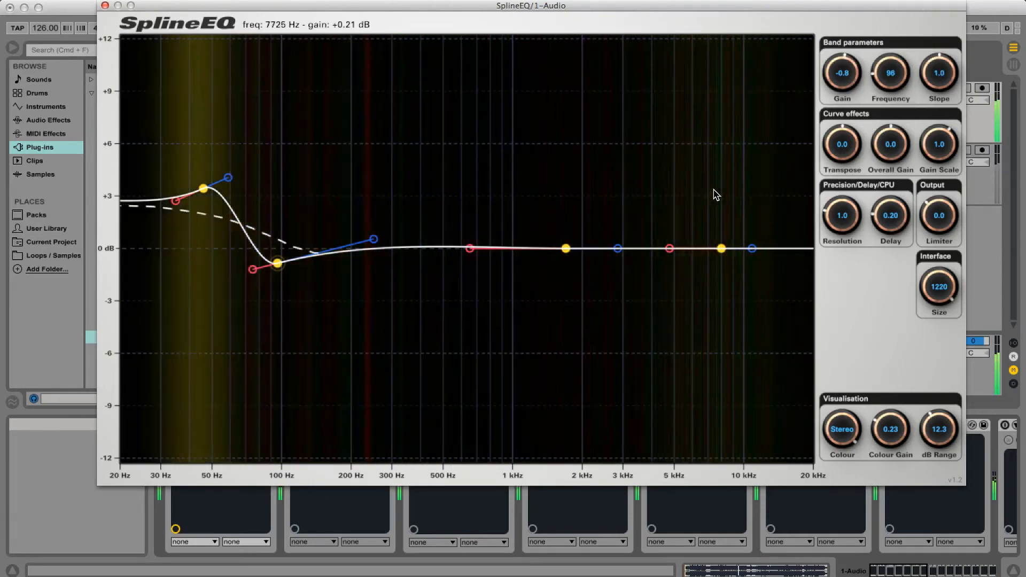
# Lower the highest band to about -1.1 dB near 7.5 kHz, and set the third band to 2663 Hz, -0.6 dB with slope -0.5
pyautogui.moveTo(722, 250); pyautogui.dragTo(715, 271)
pyautogui.moveTo(566, 248); pyautogui.dragTo(613, 270)
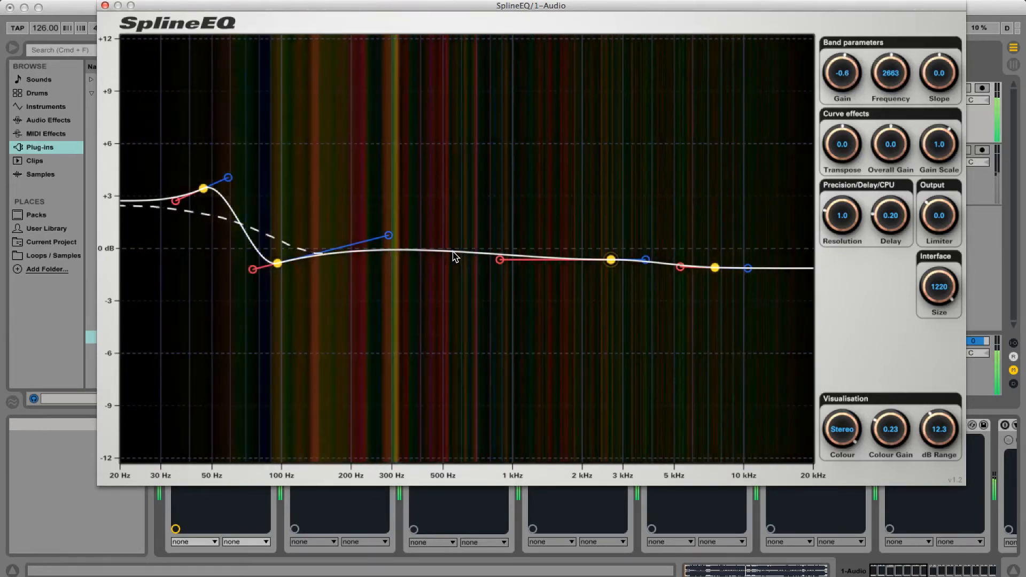
pyautogui.moveTo(646, 260); pyautogui.dragTo(648, 269)
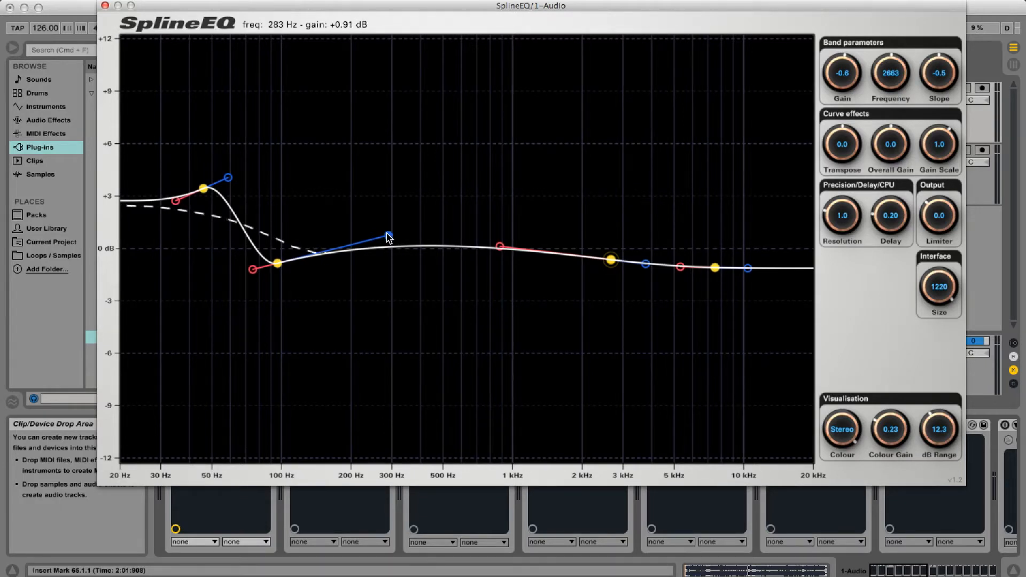
# Reduce the 96 Hz band's slope to 0.7, and set the third band to 2463 Hz, -0.1 dB with a flat slope
pyautogui.moveTo(387, 235)
pyautogui.mouseDown()
pyautogui.moveTo(390, 300)
pyautogui.moveTo(354, 371)
pyautogui.moveTo(250, 425)
pyautogui.moveTo(297, 407)
pyautogui.moveTo(383, 321)
pyautogui.moveTo(389, 230)
pyautogui.moveTo(388, 247)
pyautogui.mouseUp()
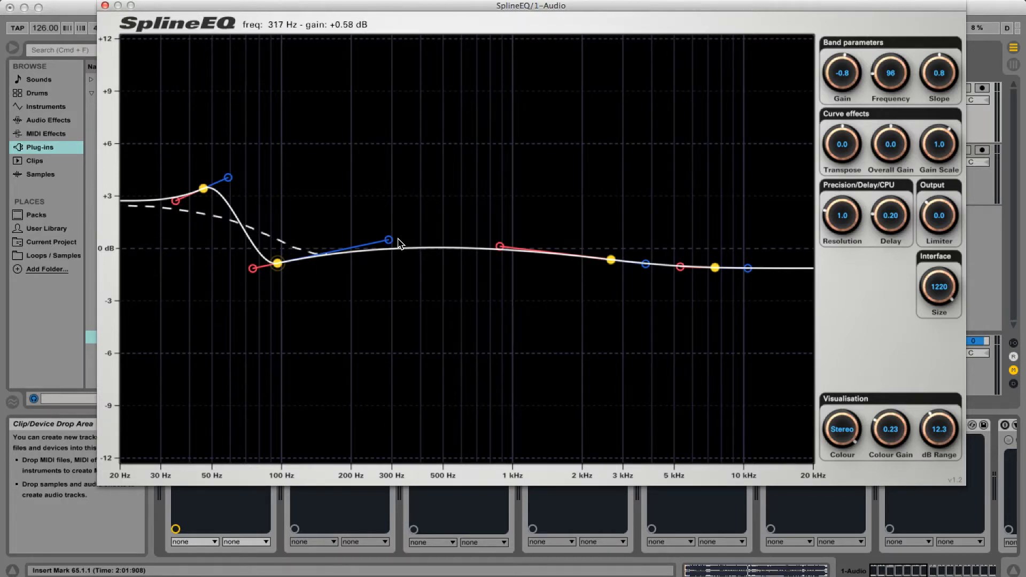
pyautogui.moveTo(388, 245); pyautogui.dragTo(388, 248)
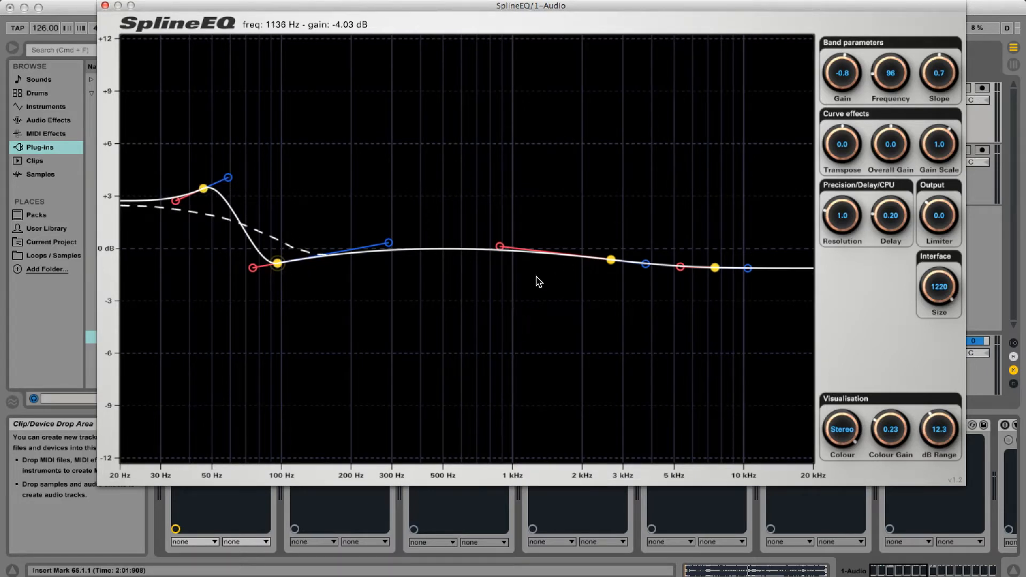
pyautogui.moveTo(499, 246); pyautogui.dragTo(541, 162)
pyautogui.moveTo(611, 260)
pyautogui.mouseDown()
pyautogui.moveTo(383, 241)
pyautogui.moveTo(304, 219)
pyautogui.moveTo(279, 137)
pyautogui.moveTo(315, 182)
pyautogui.moveTo(346, 155)
pyautogui.moveTo(218, 126)
pyautogui.moveTo(467, 200)
pyautogui.moveTo(599, 268)
pyautogui.moveTo(604, 254)
pyautogui.mouseUp()
pyautogui.moveTo(492, 158); pyautogui.dragTo(484, 254)
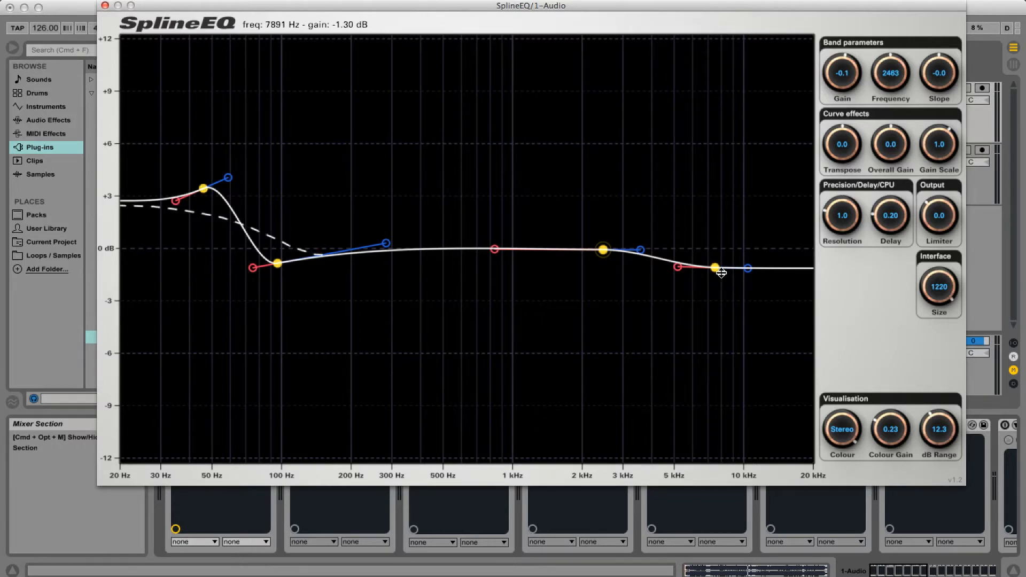
# Close SplineEQ, open the TDR Nova window on 1 Audio, and look through the settings of bands I to IV
pyautogui.click(105, 6)
pyautogui.click(315, 426)
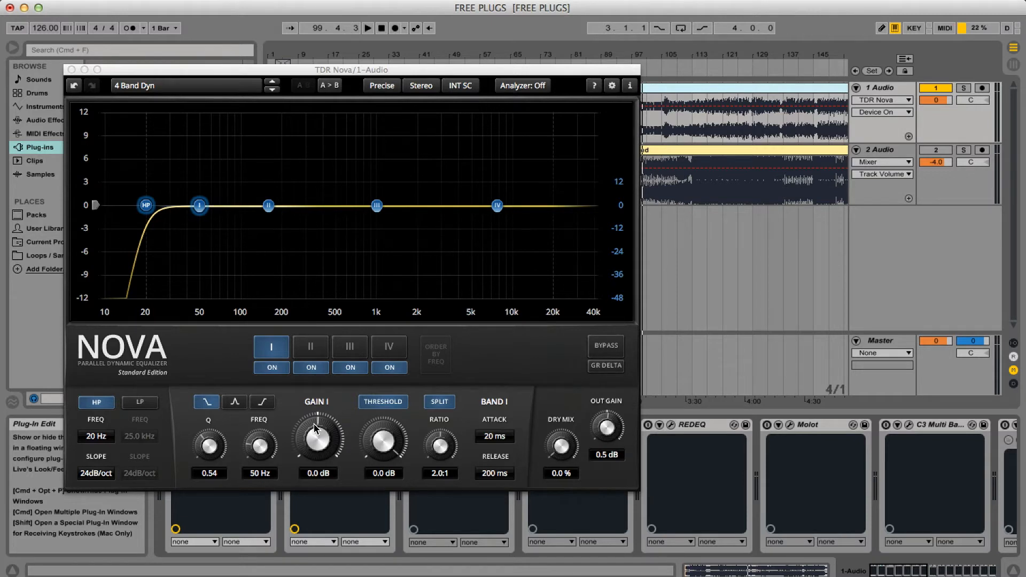
pyautogui.click(376, 208)
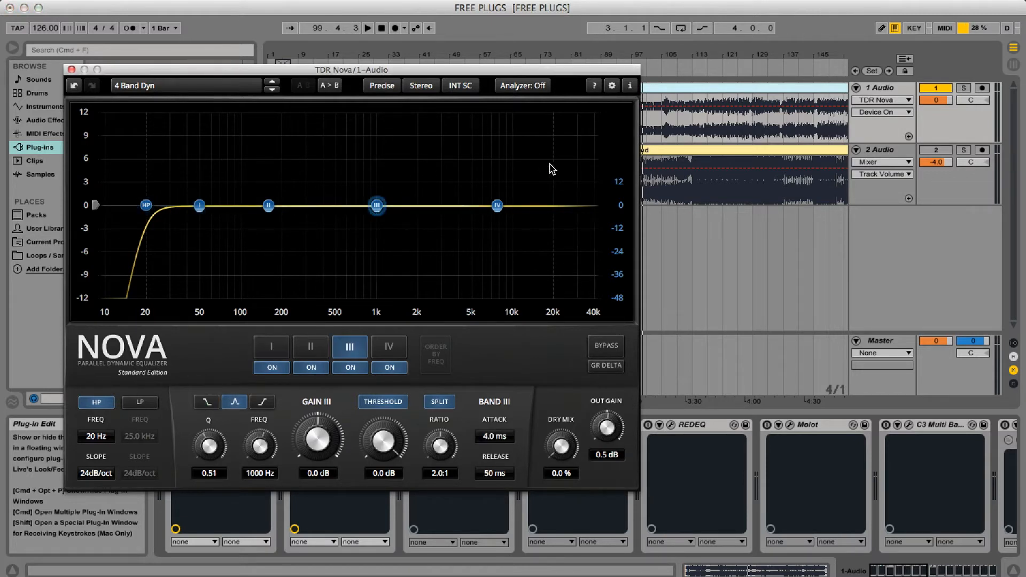
pyautogui.click(199, 206)
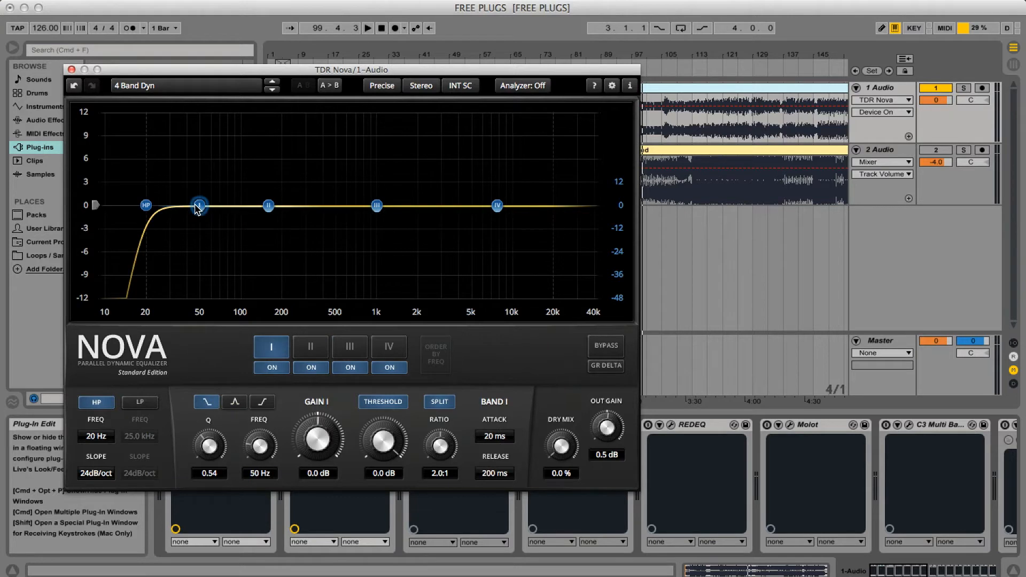
pyautogui.click(268, 206)
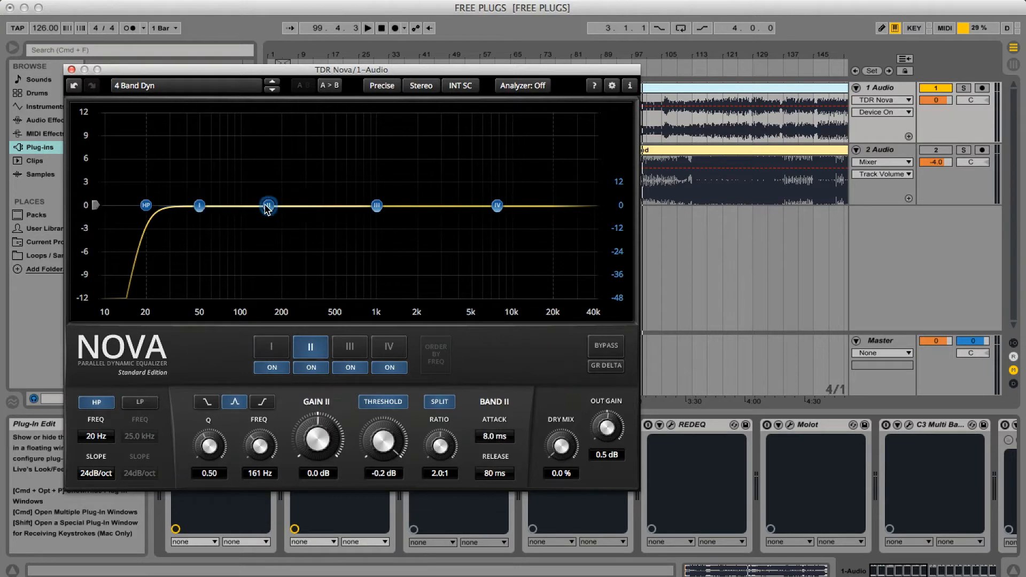
pyautogui.click(378, 207)
pyautogui.click(497, 206)
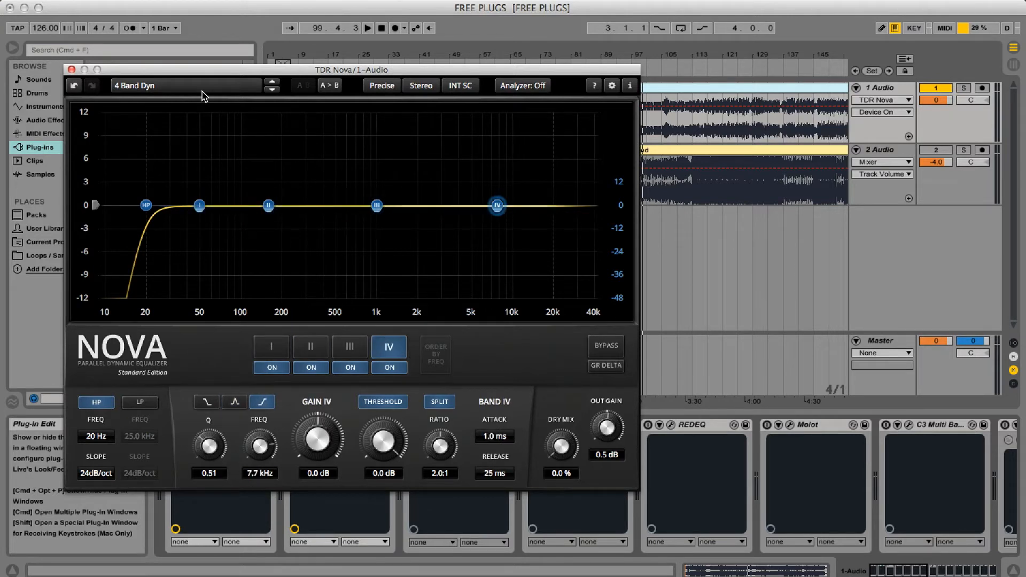
# Try lowering band I's threshold to about -22.2 dB in TDR Nova and return it to 0.0 dB
pyautogui.click(383, 448)
pyautogui.click(199, 206)
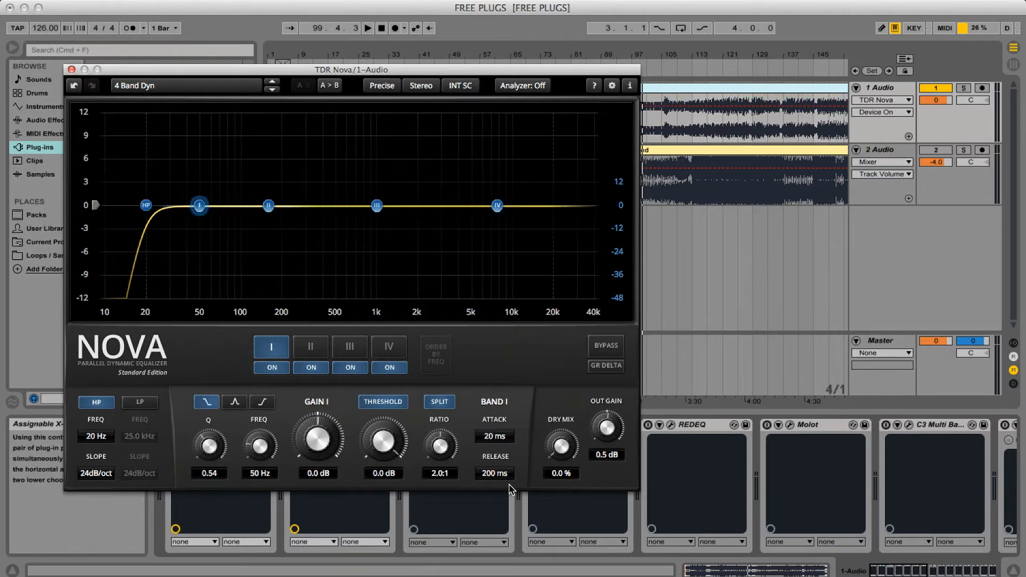
pyautogui.moveTo(383, 444); pyautogui.dragTo(381, 480)
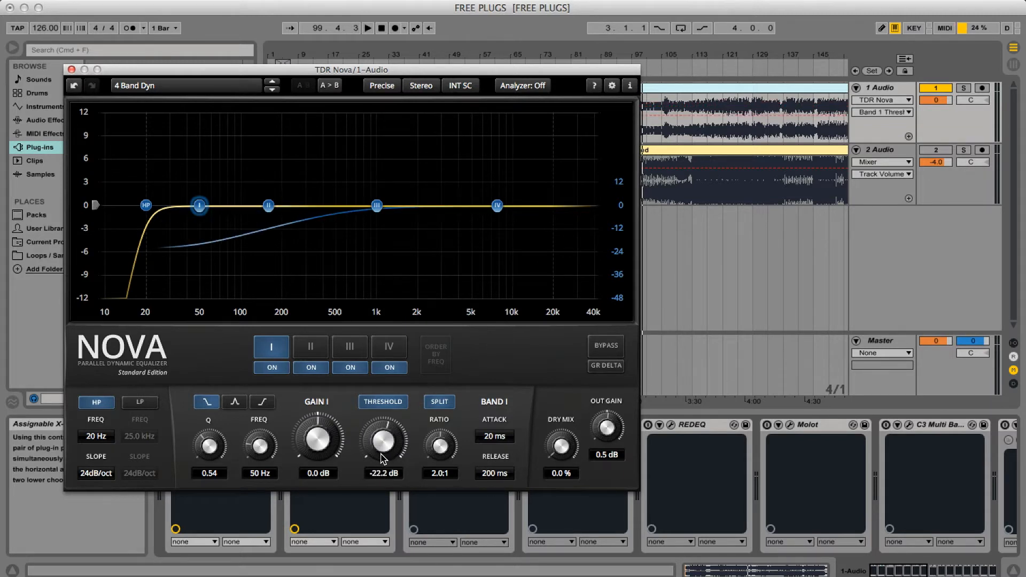
pyautogui.scroll(4, 383, 458)
pyautogui.scroll(18, 383, 458)
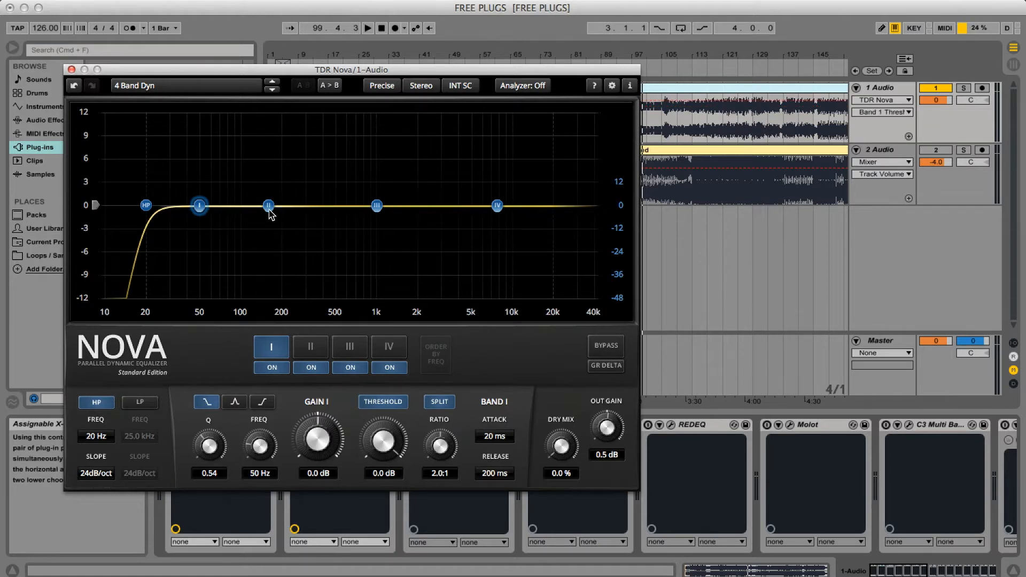
# Step through bands II, III and IV, and try band I's threshold lower again before restoring it to 0.0 dB
pyautogui.click(269, 206)
pyautogui.click(378, 205)
pyautogui.click(497, 205)
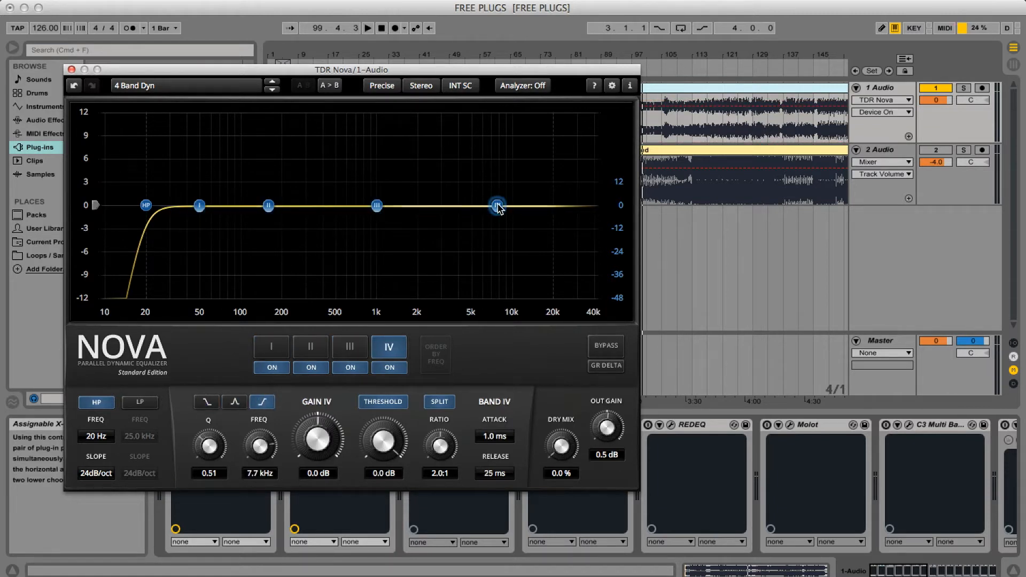
pyautogui.click(200, 208)
pyautogui.scroll(-13, 384, 461)
pyautogui.scroll(13, 384, 458)
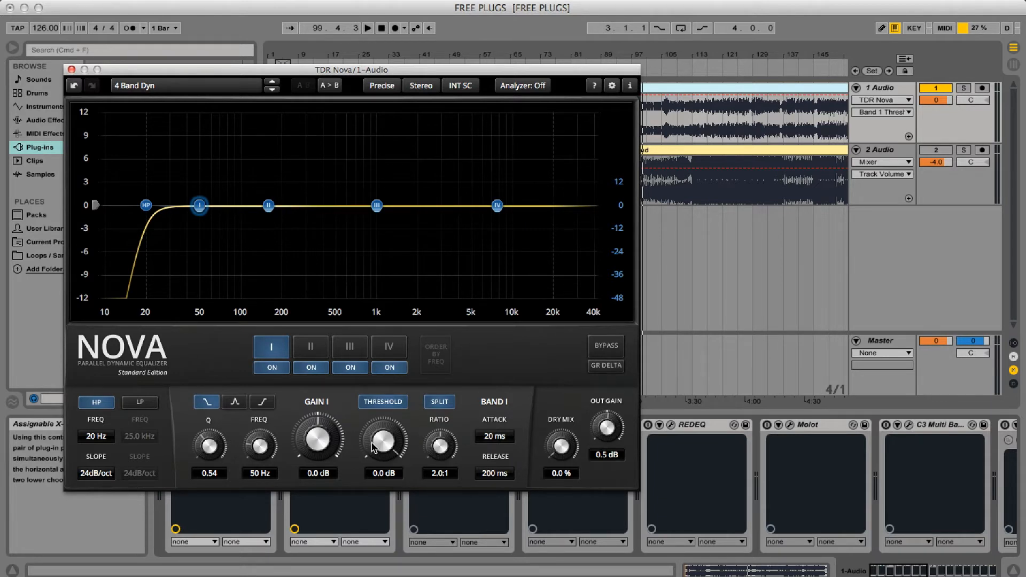
# Inspect bands II to IV again along with the high-pass filter, and return to band I
pyautogui.click(311, 348)
pyautogui.click(350, 347)
pyautogui.click(389, 347)
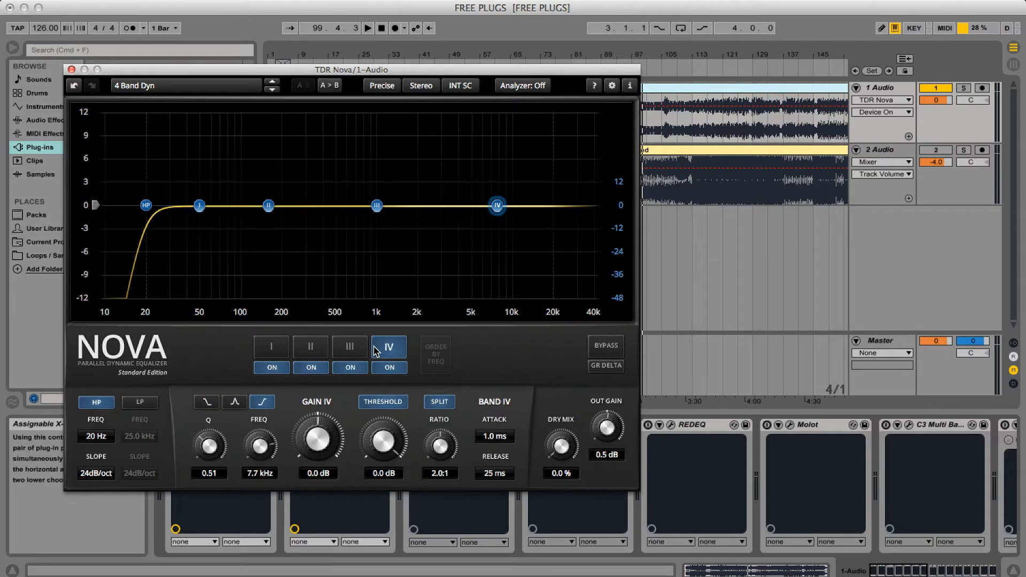
pyautogui.click(271, 347)
pyautogui.click(149, 209)
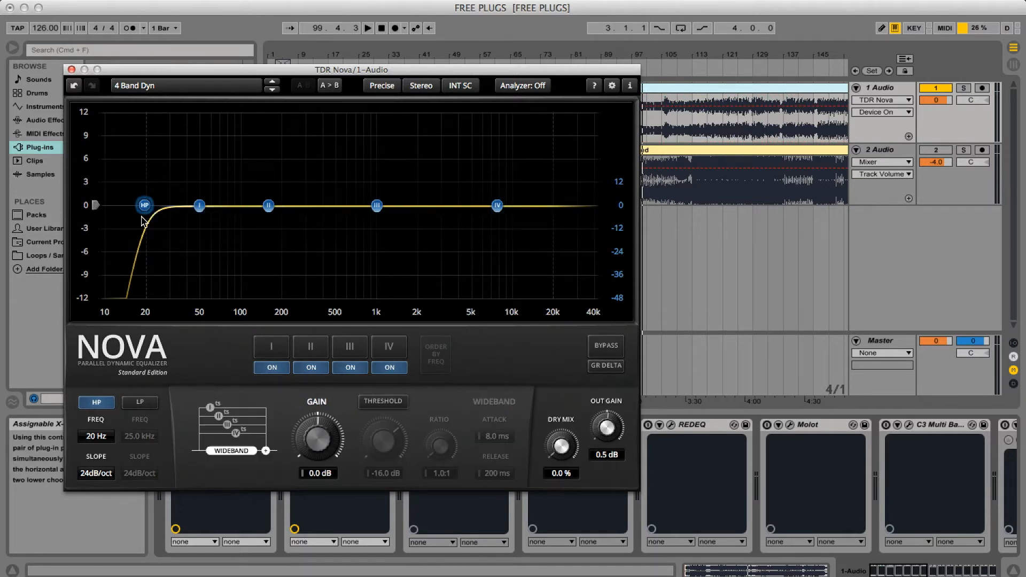
pyautogui.click(199, 206)
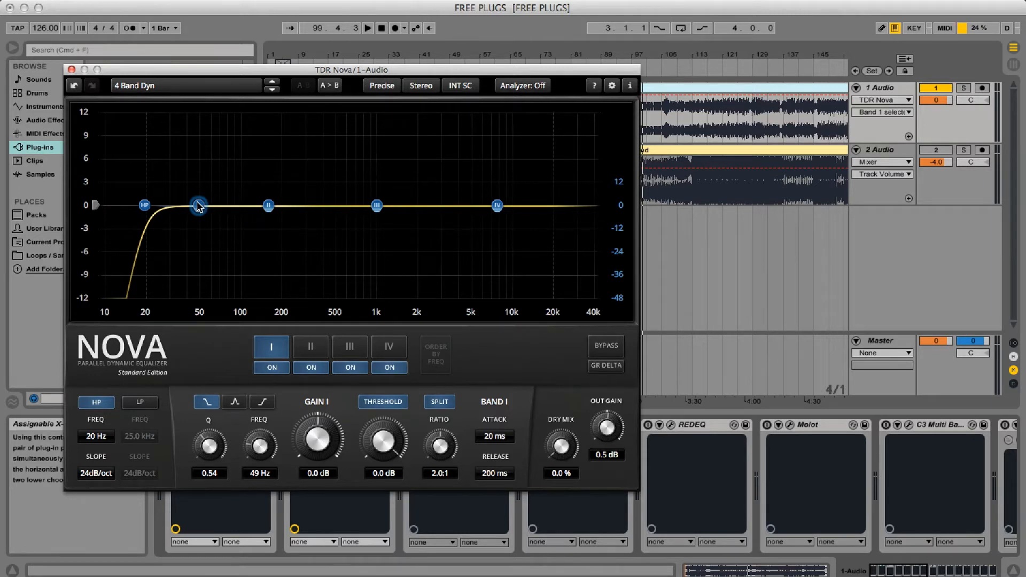
# During playback, try a low-shelf boost on band I, and settle it as a bell at 47 Hz, 0.2 dB with Q 0.68
pyautogui.press('space')
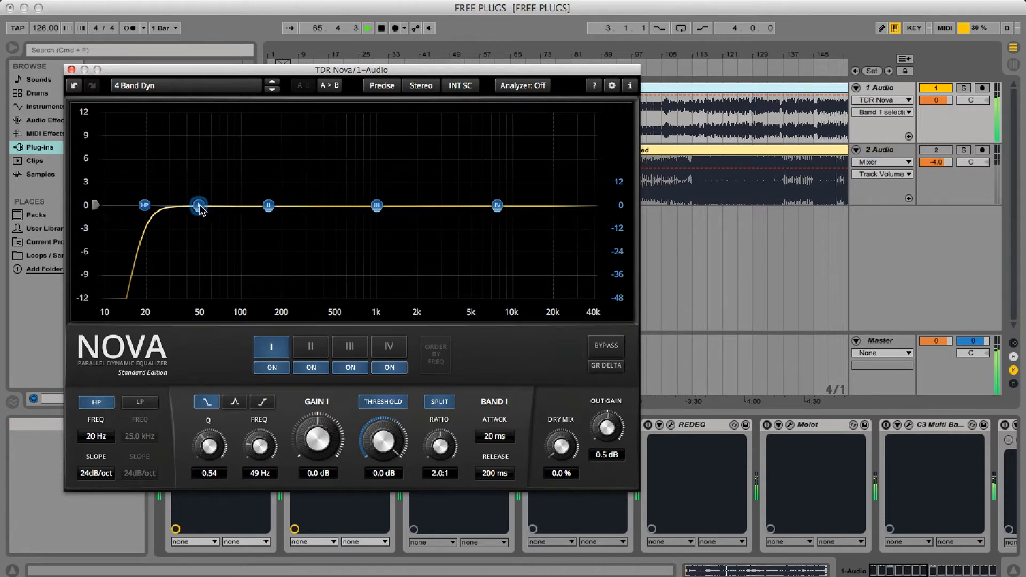
pyautogui.moveTo(201, 209); pyautogui.dragTo(211, 170)
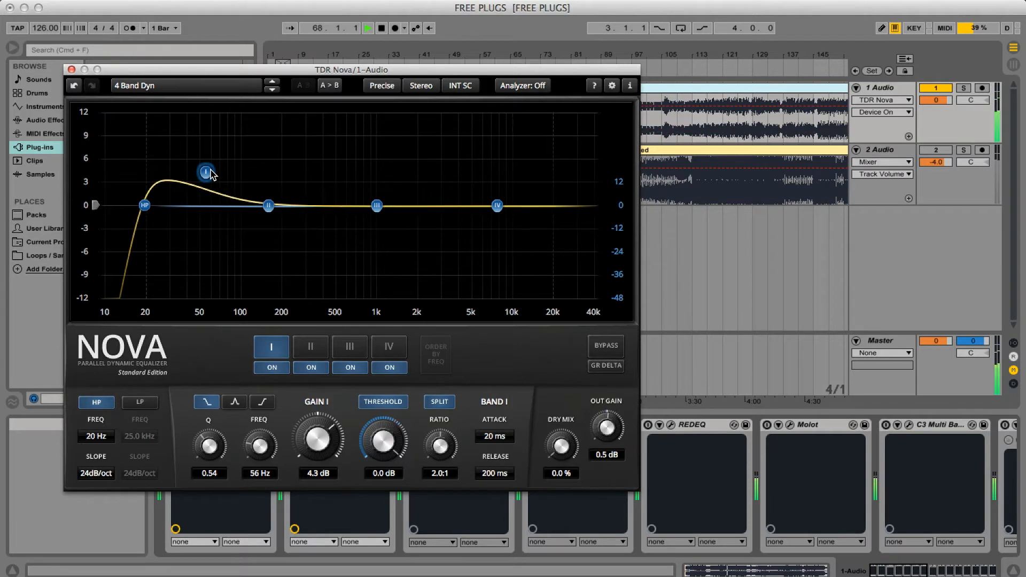
pyautogui.moveTo(215, 447)
pyautogui.mouseDown()
pyautogui.moveTo(215, 464)
pyautogui.moveTo(215, 434)
pyautogui.moveTo(214, 451)
pyautogui.mouseUp()
pyautogui.moveTo(216, 174); pyautogui.dragTo(198, 208)
pyautogui.click(235, 401)
pyautogui.press('space')
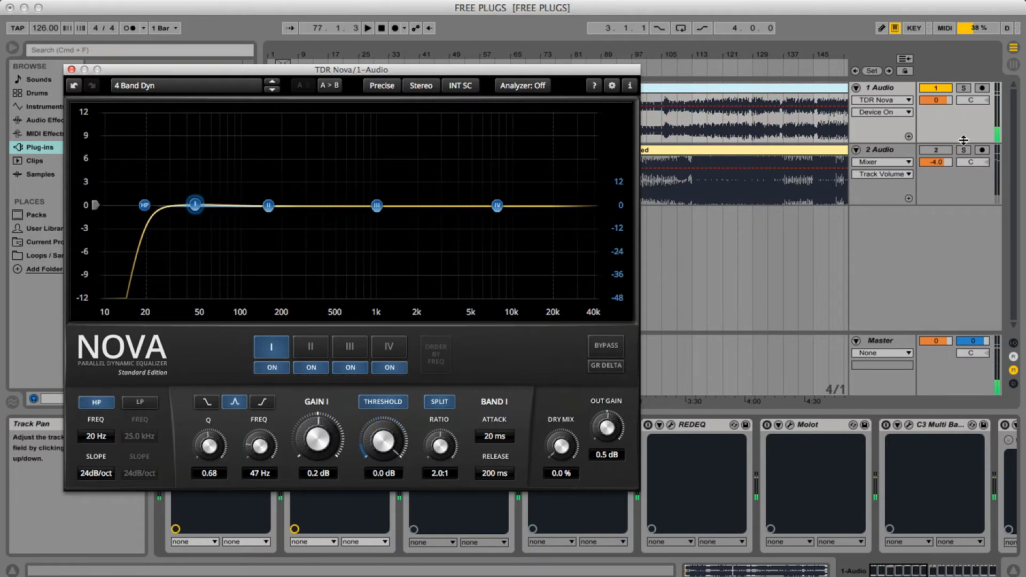
# Solo 2 Audio to hear the reference from bar 65, and switch the solo to 1 Audio
pyautogui.click(963, 151)
pyautogui.press('space')
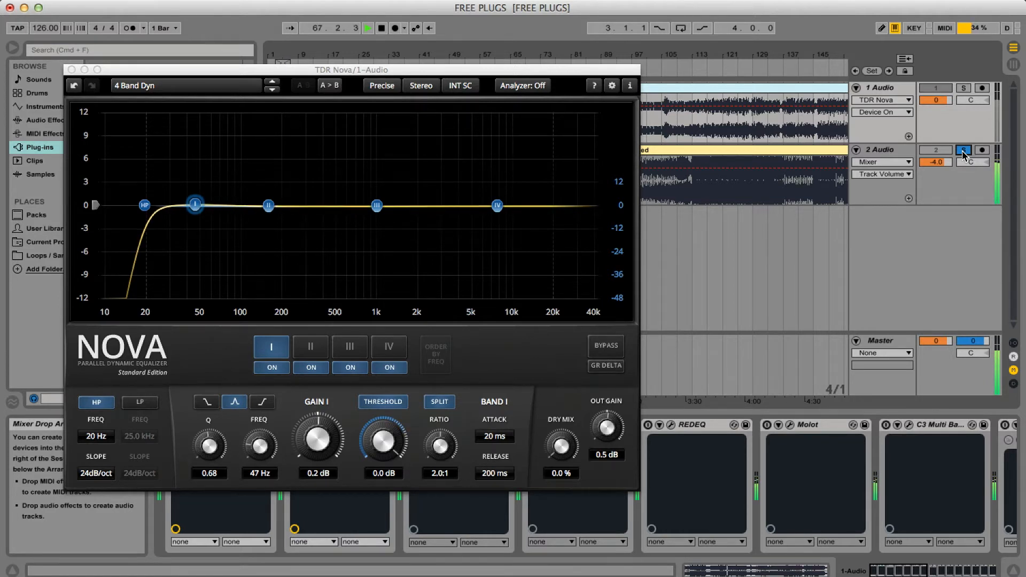
pyautogui.click(963, 88)
# Boost band I to about 5.5 dB near 50 Hz, and cut band II to -4.2 dB at 67 Hz
pyautogui.moveTo(196, 205); pyautogui.dragTo(196, 182)
pyautogui.moveTo(271, 205); pyautogui.dragTo(242, 227)
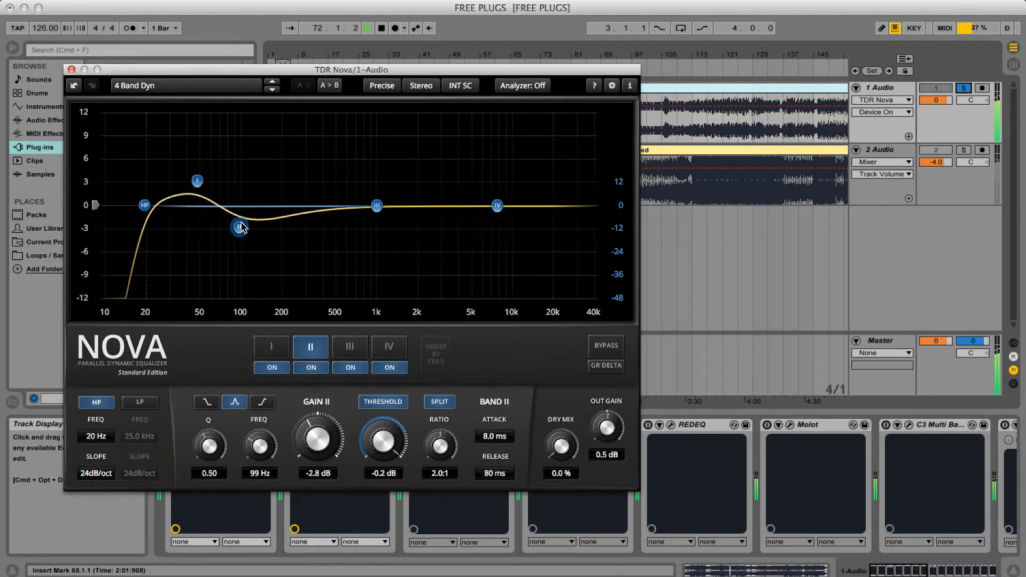
pyautogui.moveTo(197, 181); pyautogui.dragTo(200, 166)
pyautogui.moveTo(239, 228); pyautogui.dragTo(217, 238)
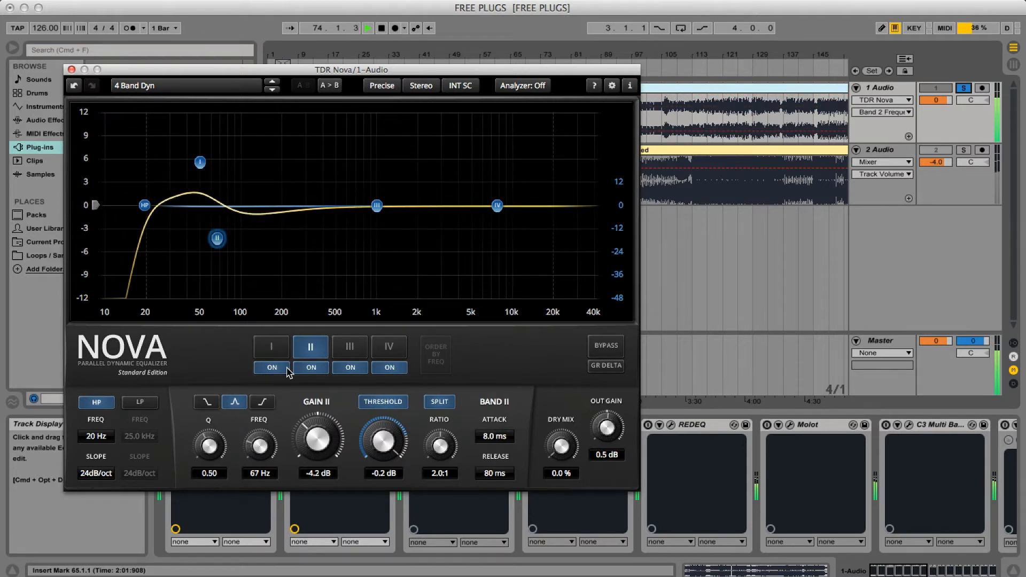
# Narrow band II to Q 0.91 and move it to 80 Hz at -5.8 dB
pyautogui.moveTo(212, 447)
pyautogui.mouseDown()
pyautogui.moveTo(212, 466)
pyautogui.moveTo(211, 428)
pyautogui.mouseUp()
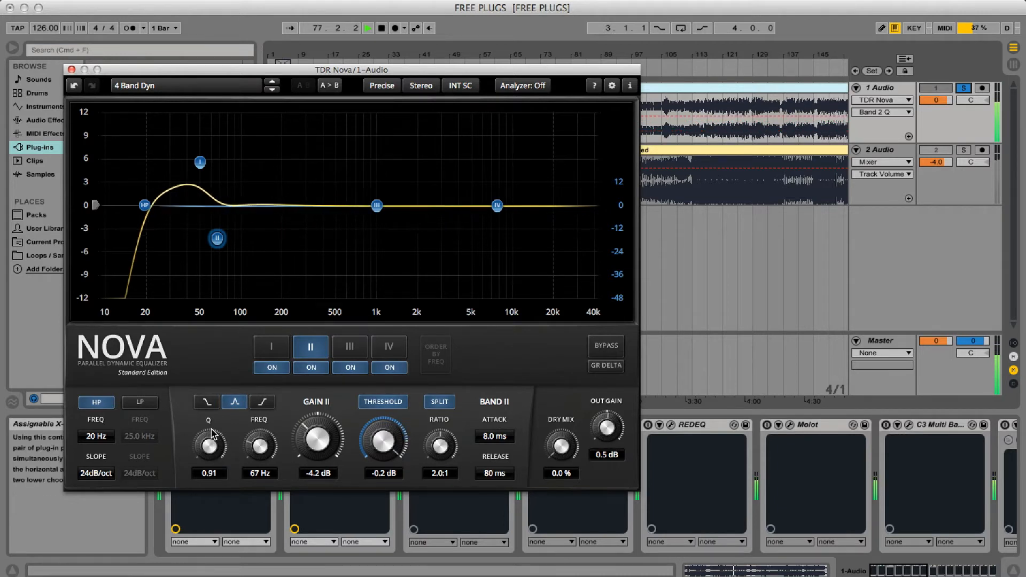
pyautogui.moveTo(216, 240); pyautogui.dragTo(220, 252)
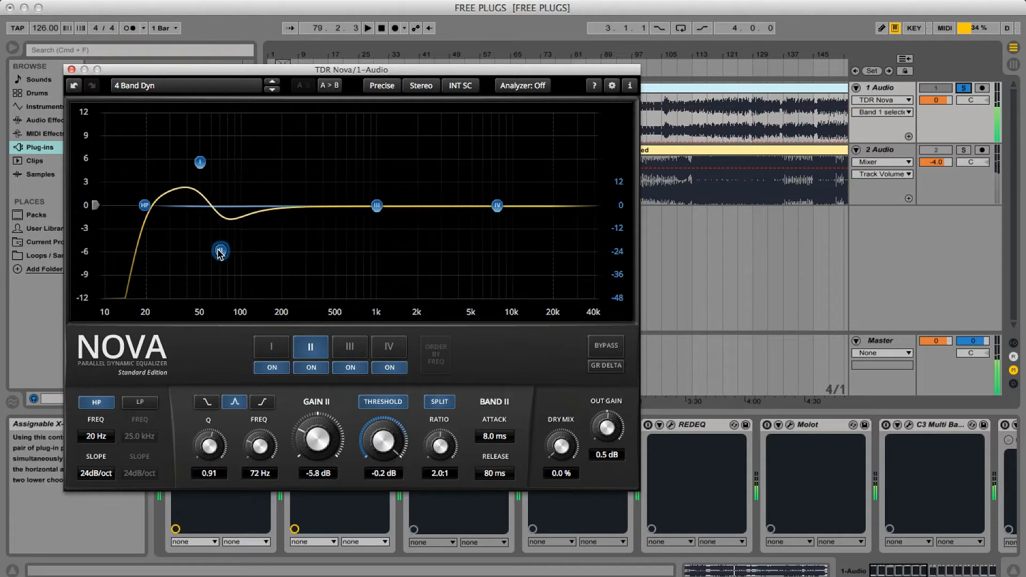
pyautogui.moveTo(220, 254); pyautogui.dragTo(227, 254)
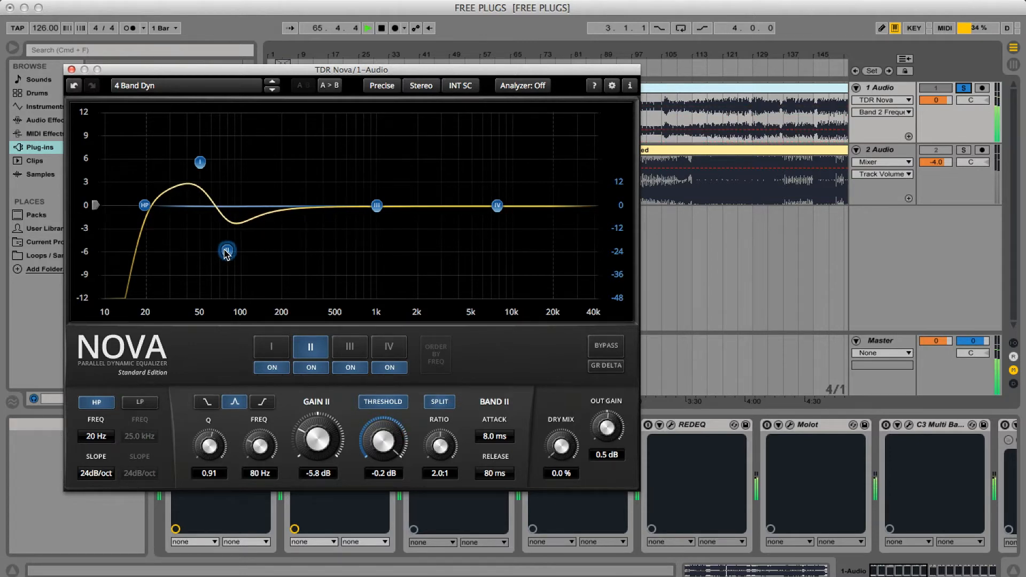
# Move band IV down to about 4 kHz, and place band III at 200 Hz with -2.1 dB gain
pyautogui.moveTo(497, 206); pyautogui.dragTo(462, 210)
pyautogui.moveTo(377, 205); pyautogui.dragTo(425, 219)
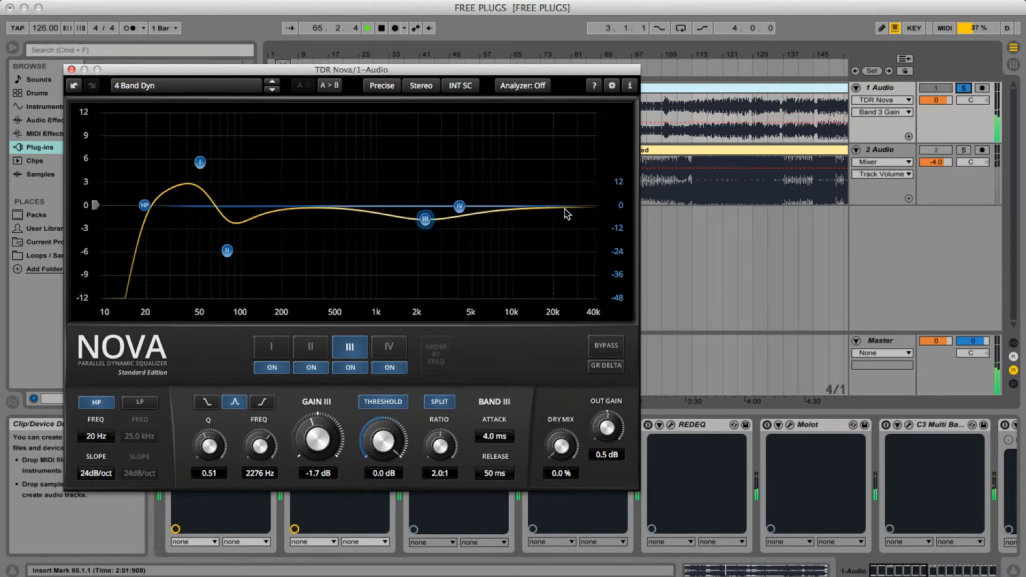
pyautogui.click(328, 211)
pyautogui.moveTo(432, 218); pyautogui.dragTo(279, 226)
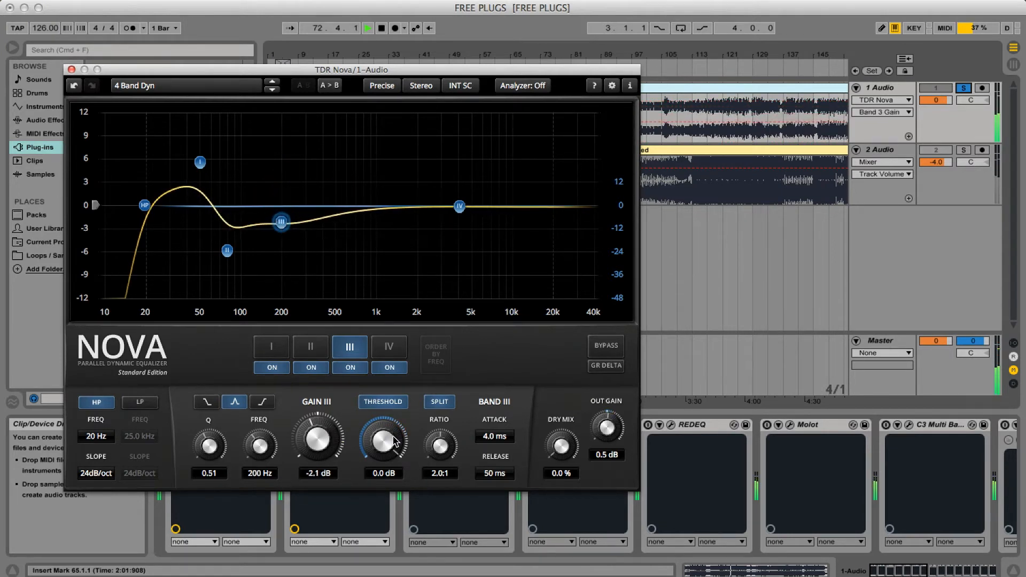
# Set band III's gain to 0.0 dB and lower its threshold to about -36.9 dB
pyautogui.moveTo(383, 447); pyautogui.dragTo(386, 474)
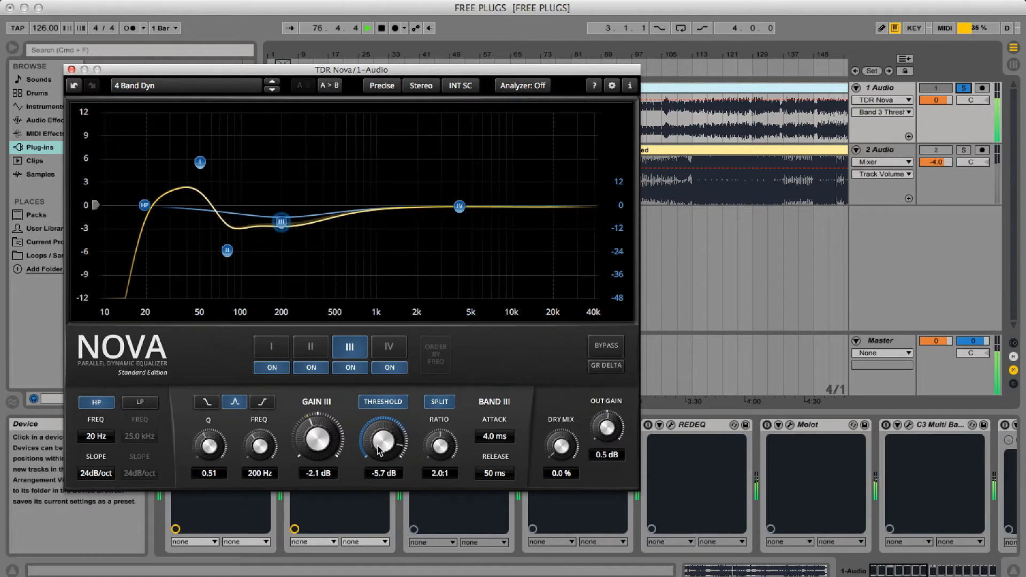
pyautogui.moveTo(283, 227); pyautogui.dragTo(285, 211)
pyautogui.moveTo(386, 450); pyautogui.dragTo(381, 527)
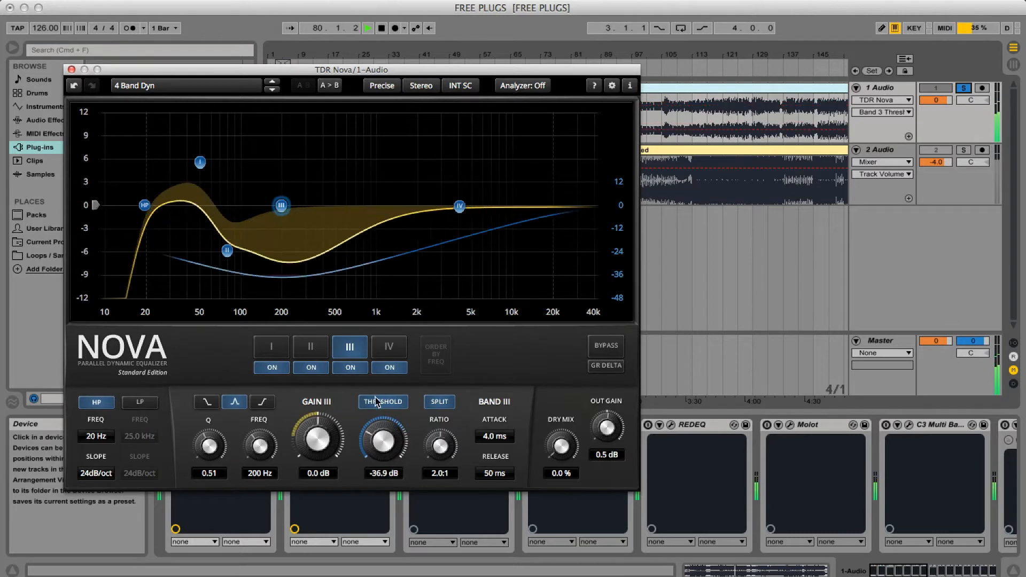
# Raise band III's threshold to -8.6 dB, switching the band off and on to compare
pyautogui.moveTo(381, 439)
pyautogui.mouseDown()
pyautogui.moveTo(381, 412)
pyautogui.moveTo(383, 440)
pyautogui.moveTo(377, 423)
pyautogui.mouseUp()
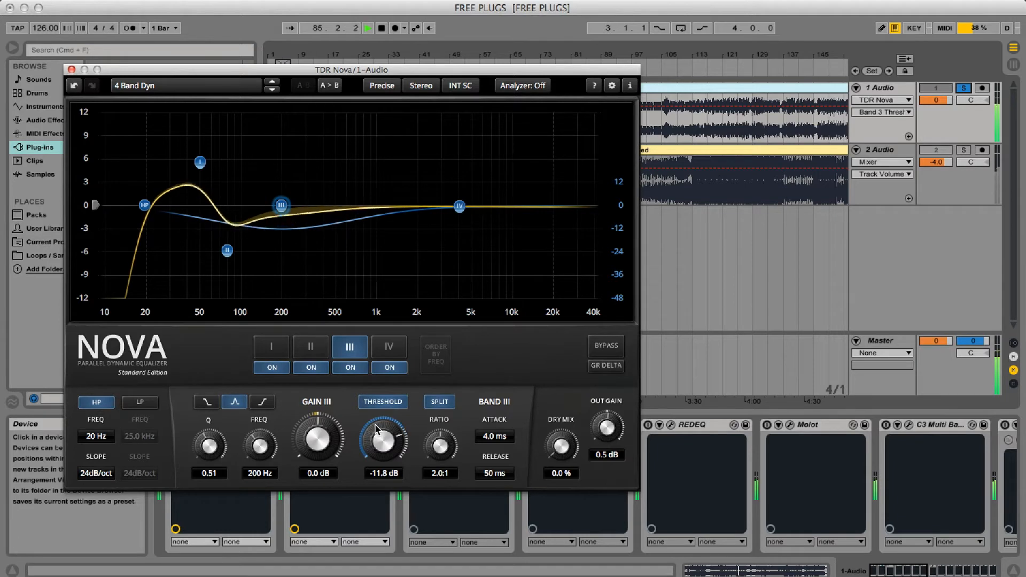
pyautogui.click(352, 371)
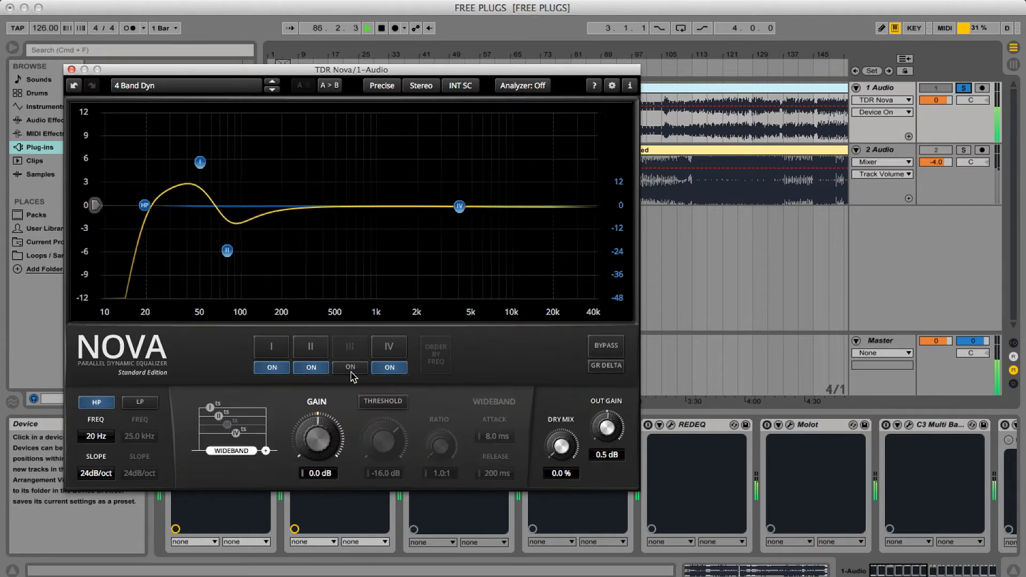
pyautogui.click(351, 373)
pyautogui.moveTo(398, 460); pyautogui.dragTo(395, 451)
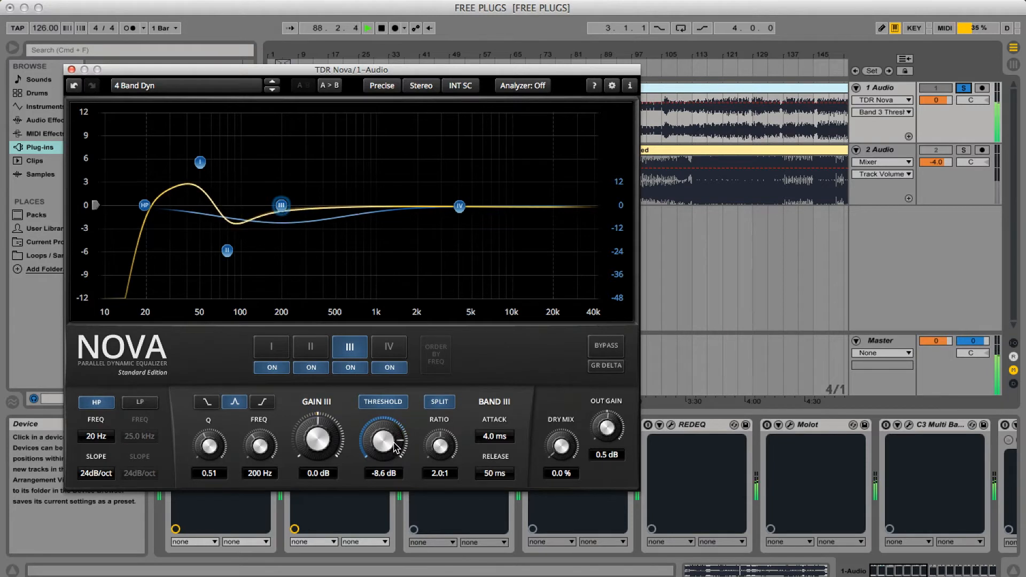
# Compare the playing track with band III deactivated and reactivated, and stop playback
pyautogui.click(351, 350)
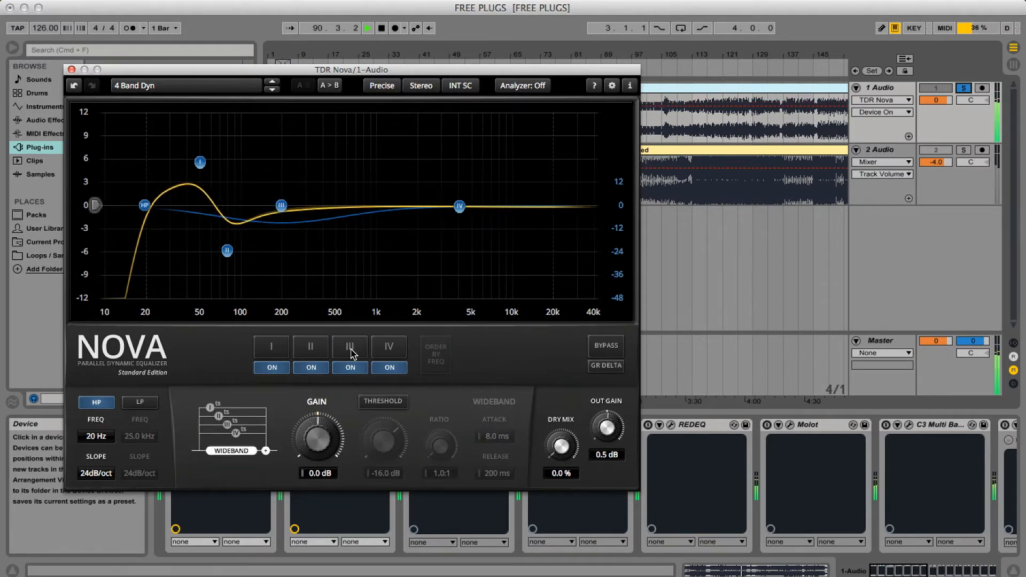
pyautogui.click(352, 352)
pyautogui.click(353, 368)
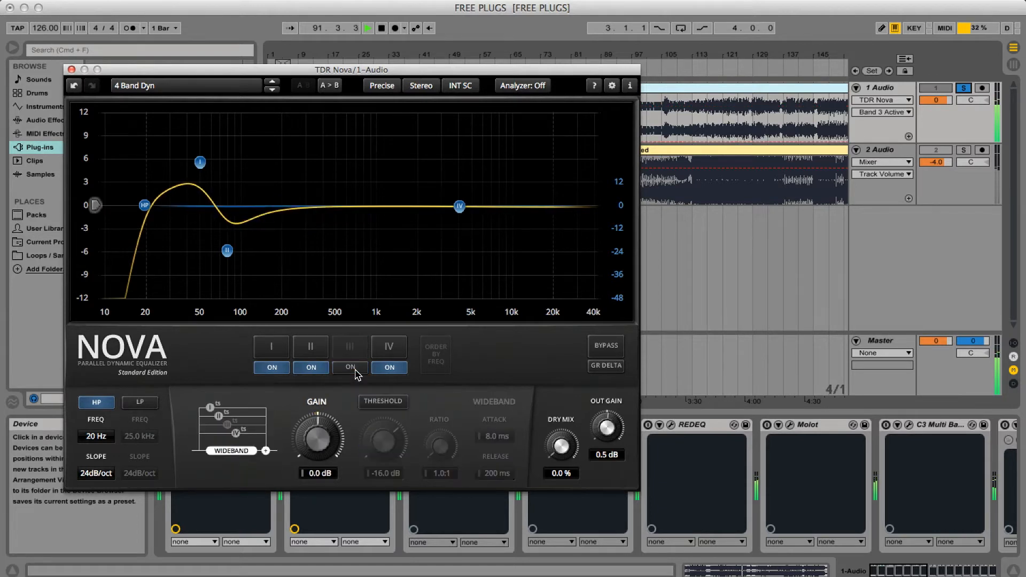
pyautogui.click(354, 368)
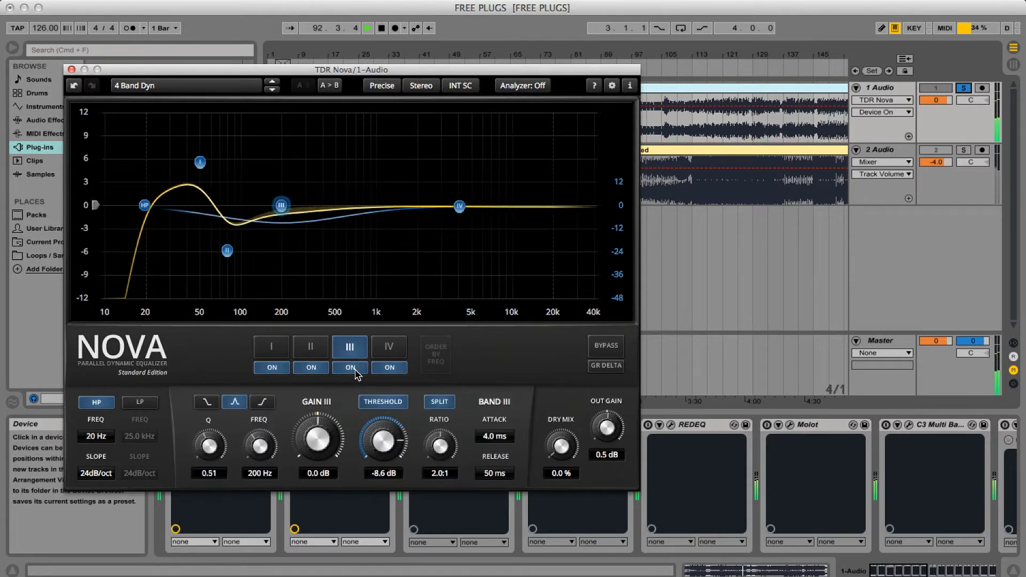
pyautogui.press('space')
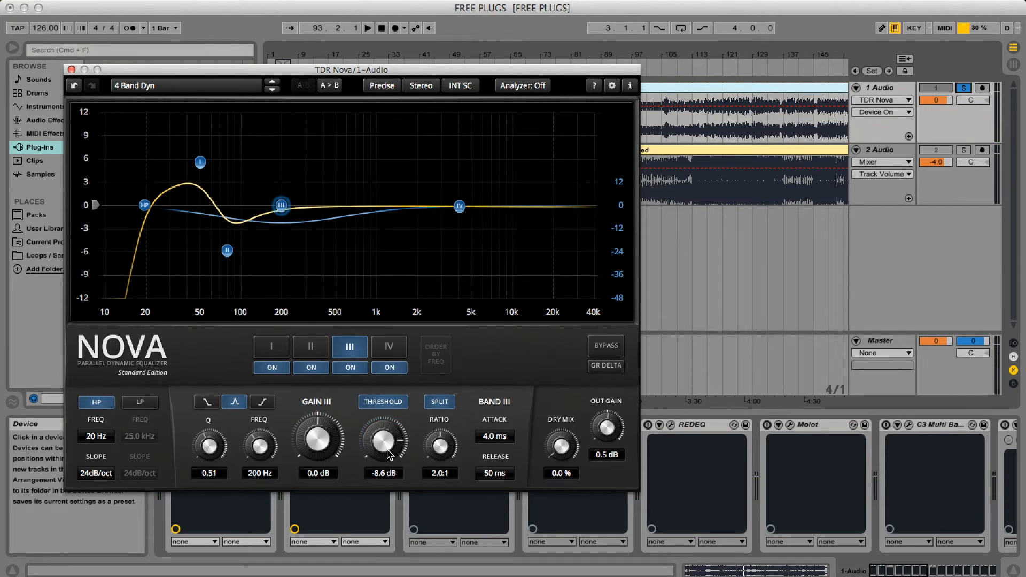
# Narrow band III to Q 2.00, move it to 180 Hz, and set its threshold to -10.8 dB
pyautogui.moveTo(388, 454); pyautogui.dragTo(386, 440)
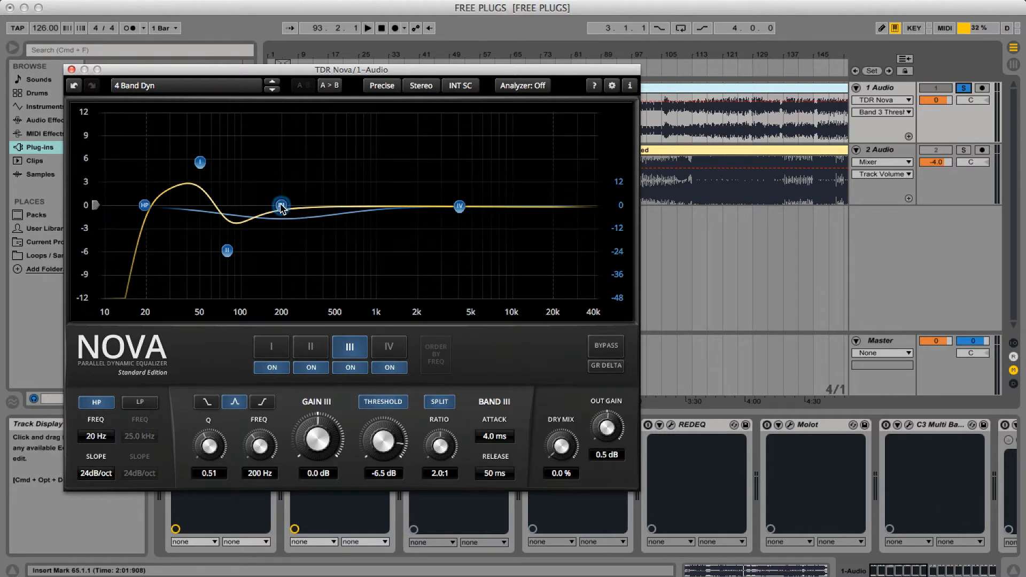
pyautogui.scroll(5, 281, 208)
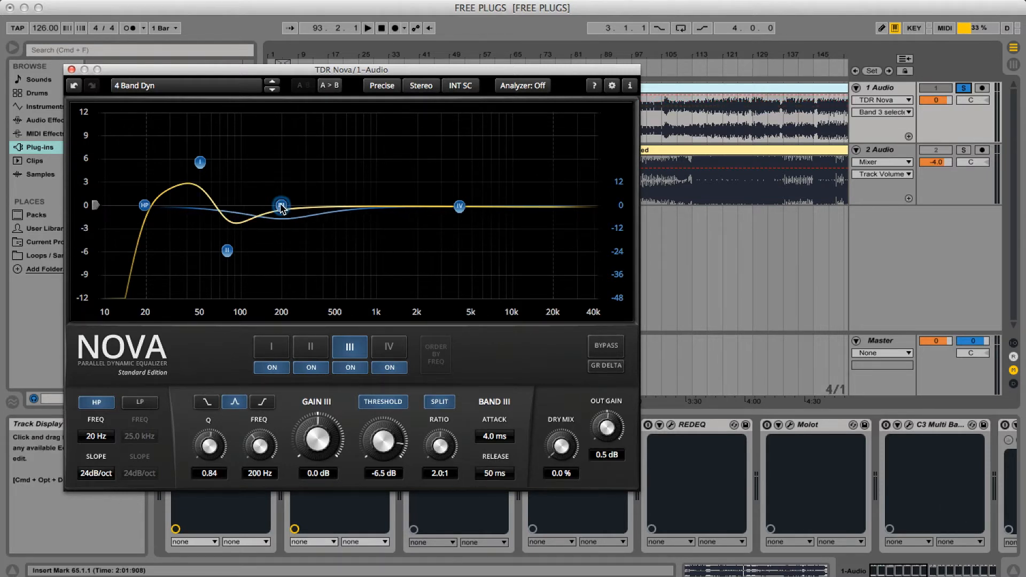
pyautogui.scroll(5, 281, 208)
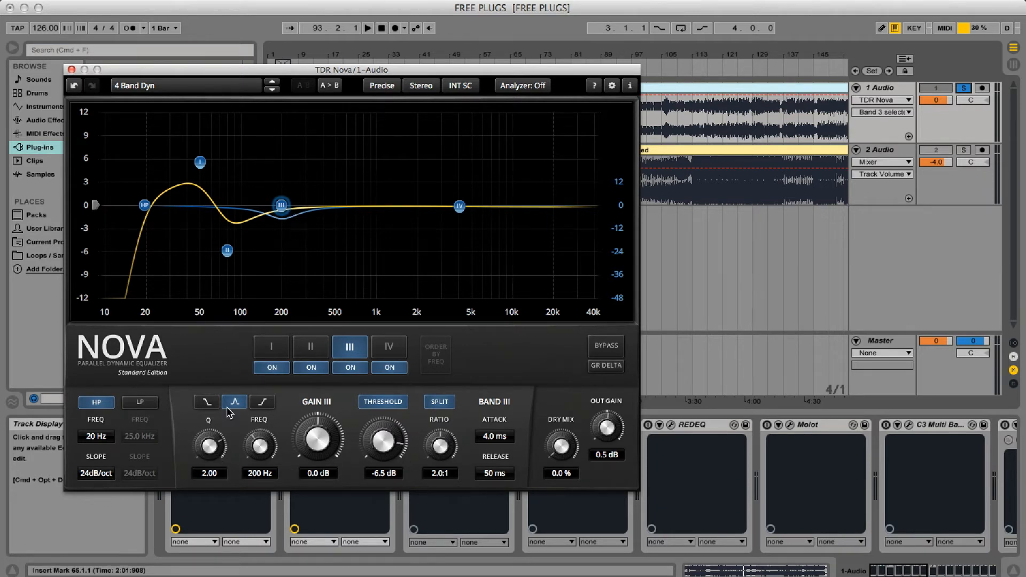
pyautogui.moveTo(281, 206); pyautogui.dragTo(274, 206)
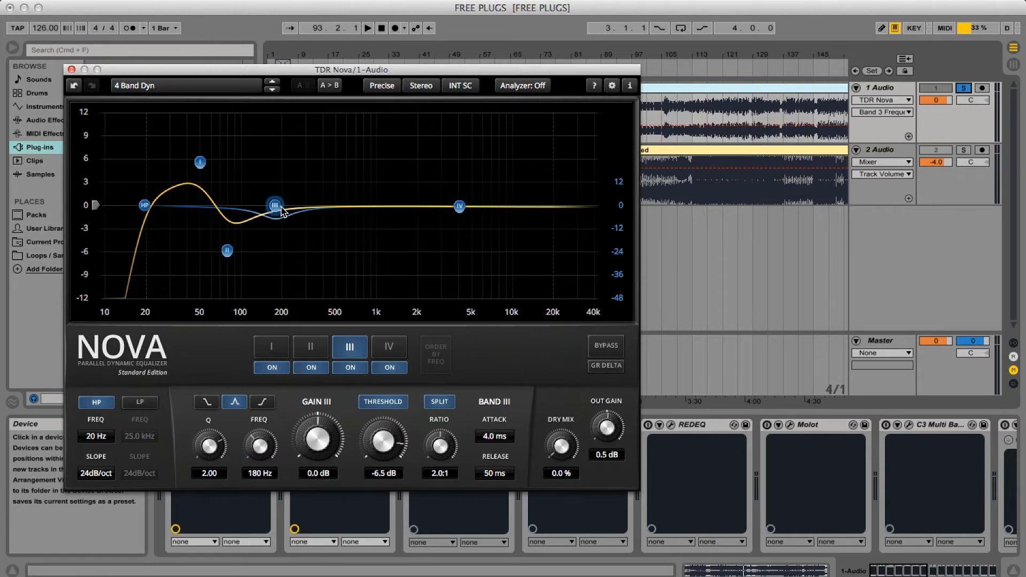
pyautogui.press('space')
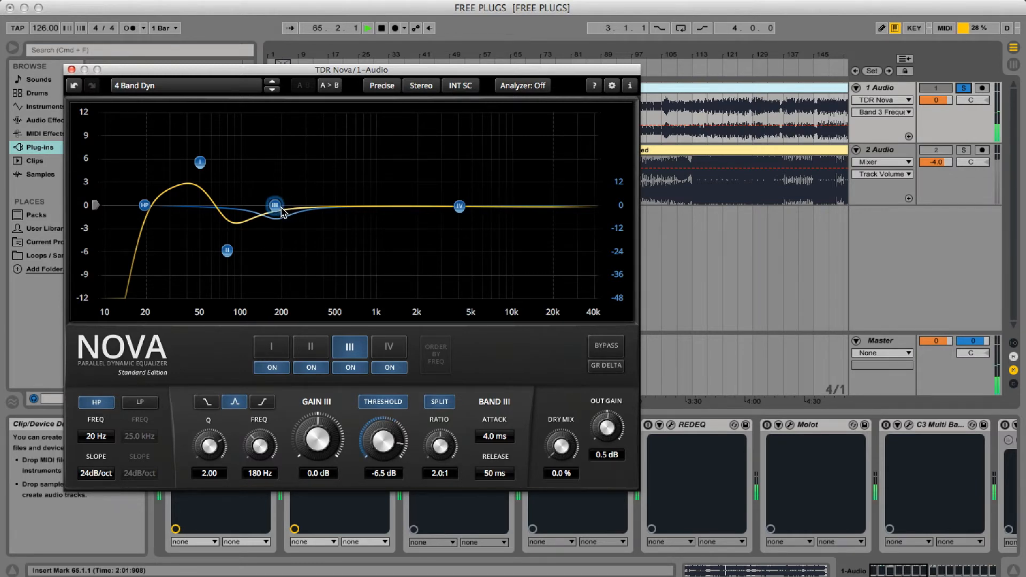
pyautogui.moveTo(391, 439)
pyautogui.mouseDown()
pyautogui.moveTo(392, 485)
pyautogui.moveTo(388, 423)
pyautogui.mouseUp()
pyautogui.moveTo(378, 469); pyautogui.dragTo(384, 432)
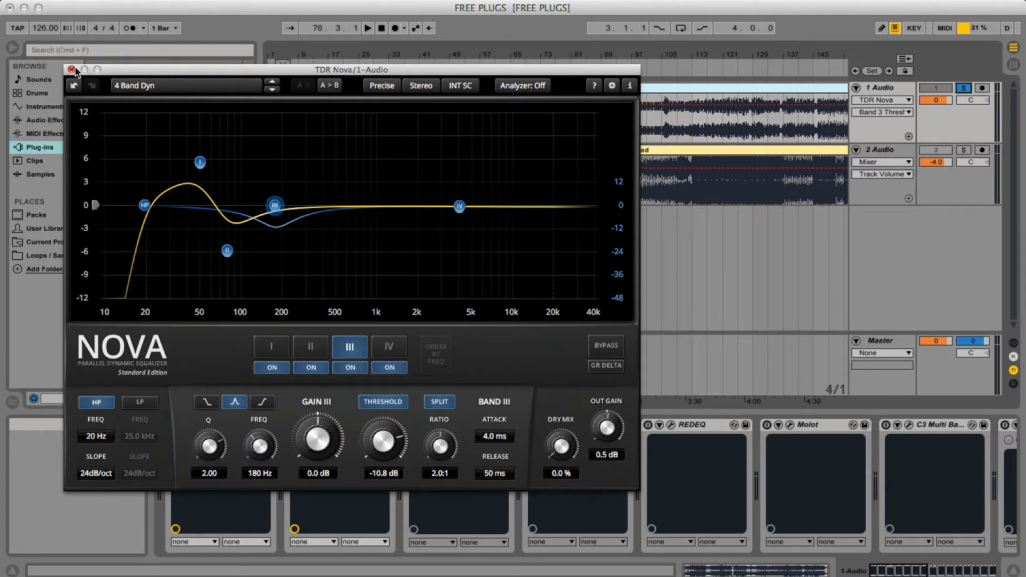
# Close the TDR Nova window, turn on IVGI in the device chain, and open its plug-in window
pyautogui.moveTo(404, 73); pyautogui.dragTo(402, 47)
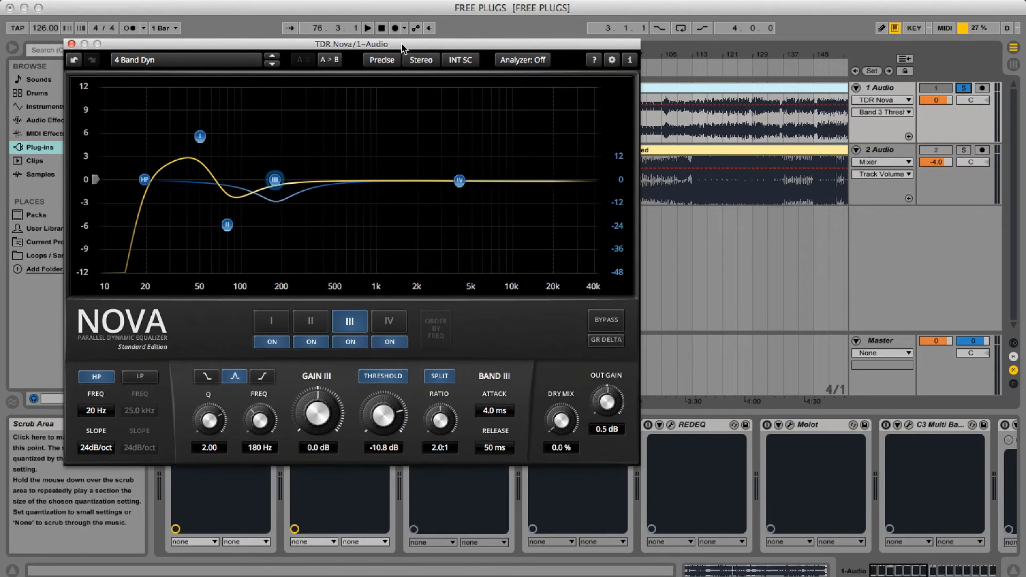
pyautogui.click(72, 45)
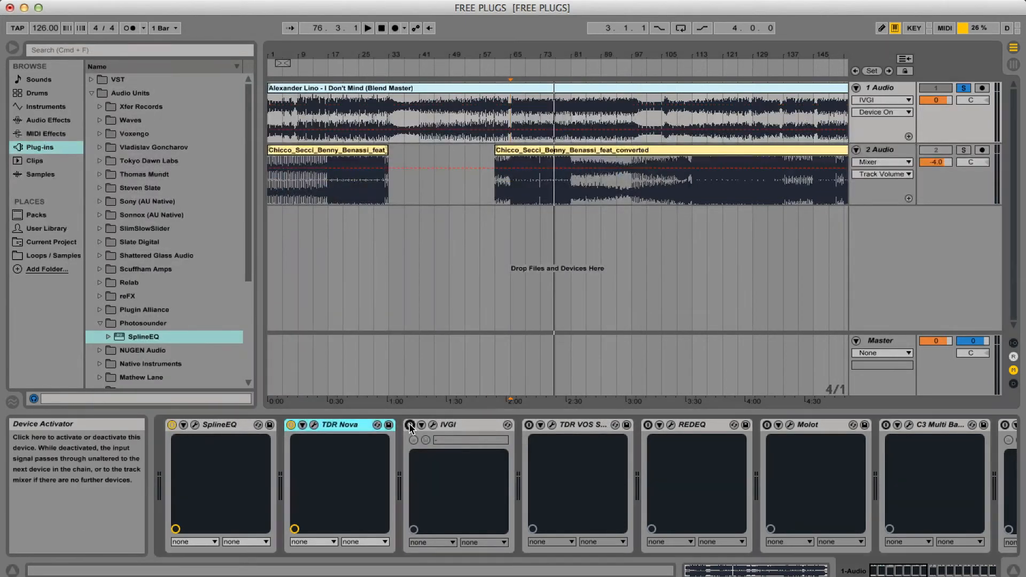
pyautogui.click(433, 426)
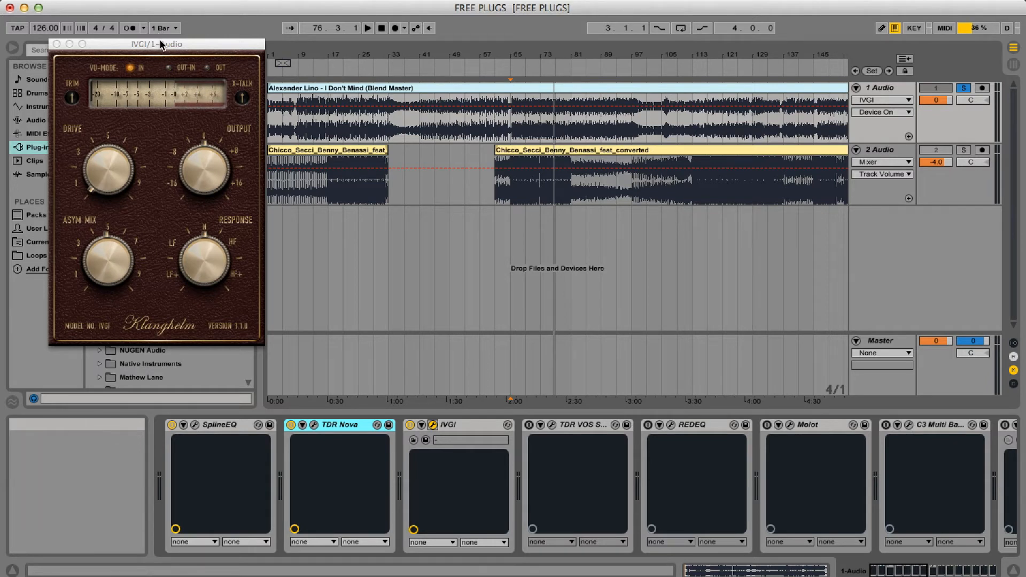
pyautogui.moveTo(161, 47); pyautogui.dragTo(243, 45)
# Try IVGI's Response control toward HF and return it to neutral
pyautogui.moveTo(273, 238); pyautogui.dragTo(296, 144)
pyautogui.moveTo(291, 248); pyautogui.dragTo(288, 162)
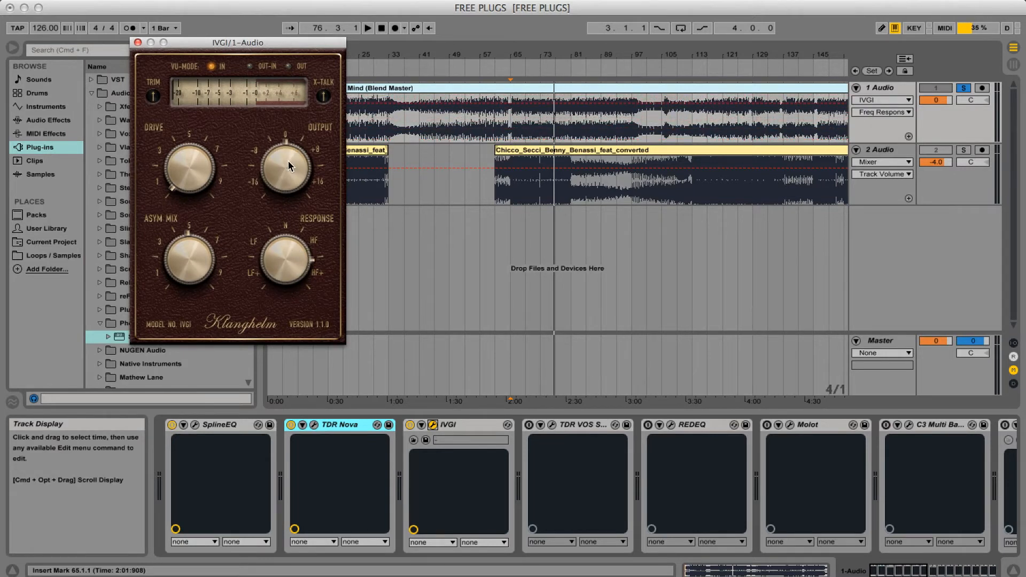
pyautogui.moveTo(288, 162); pyautogui.dragTo(287, 338)
# Play the track from bar 65 and audition IVGI with Response turned toward HF+
pyautogui.click(510, 126)
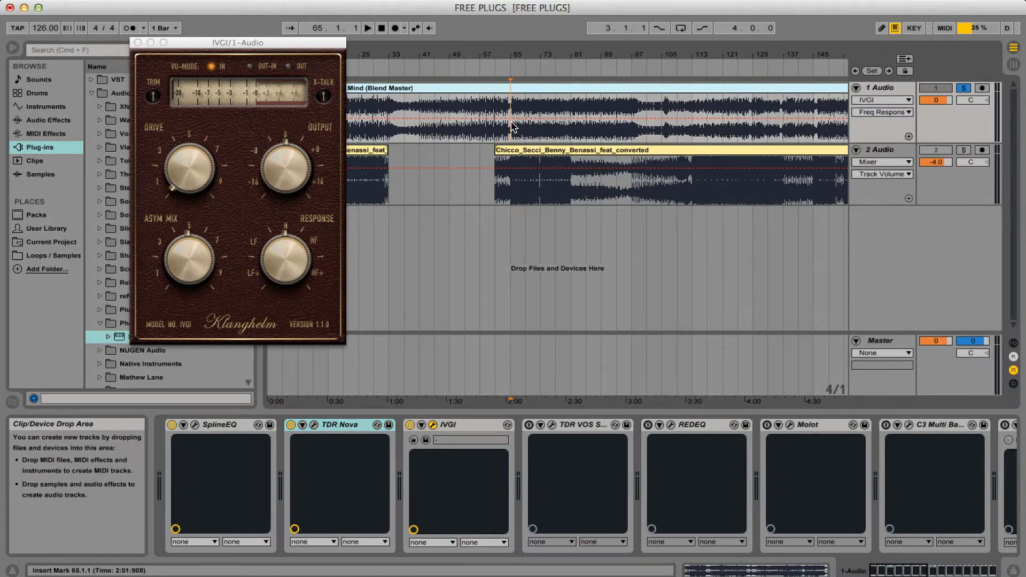
pyautogui.press('space')
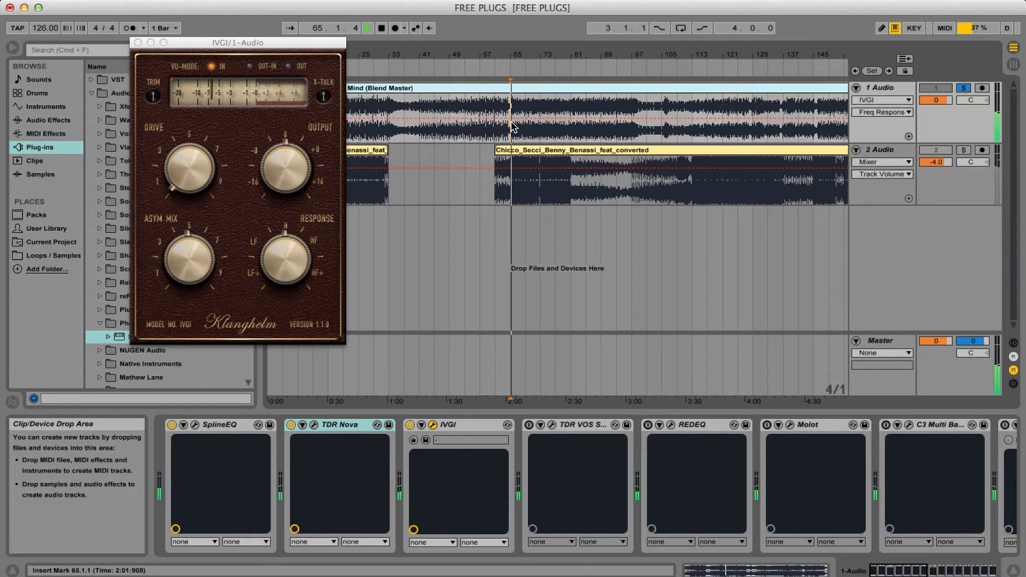
pyautogui.click(284, 256)
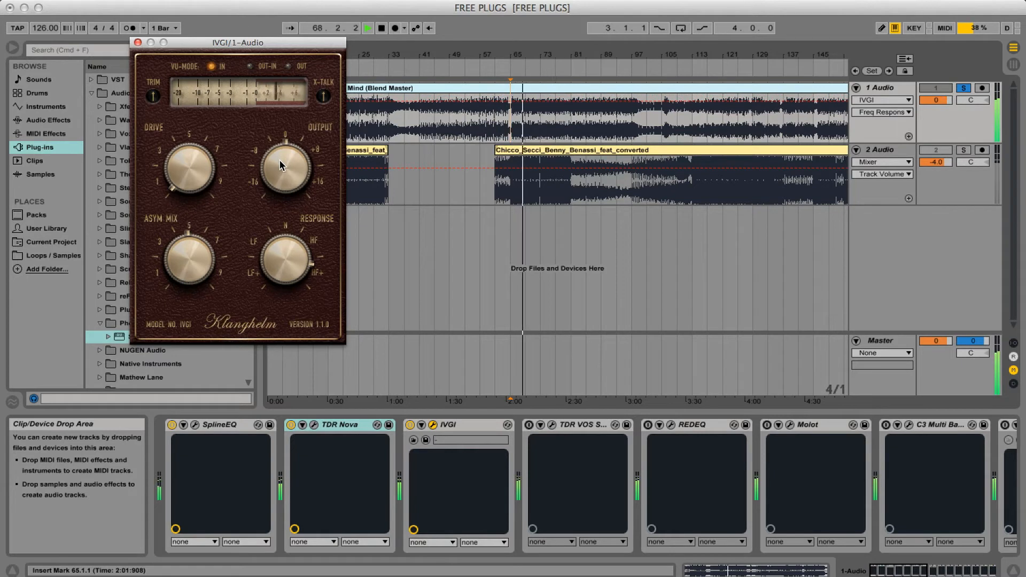
pyautogui.press('space')
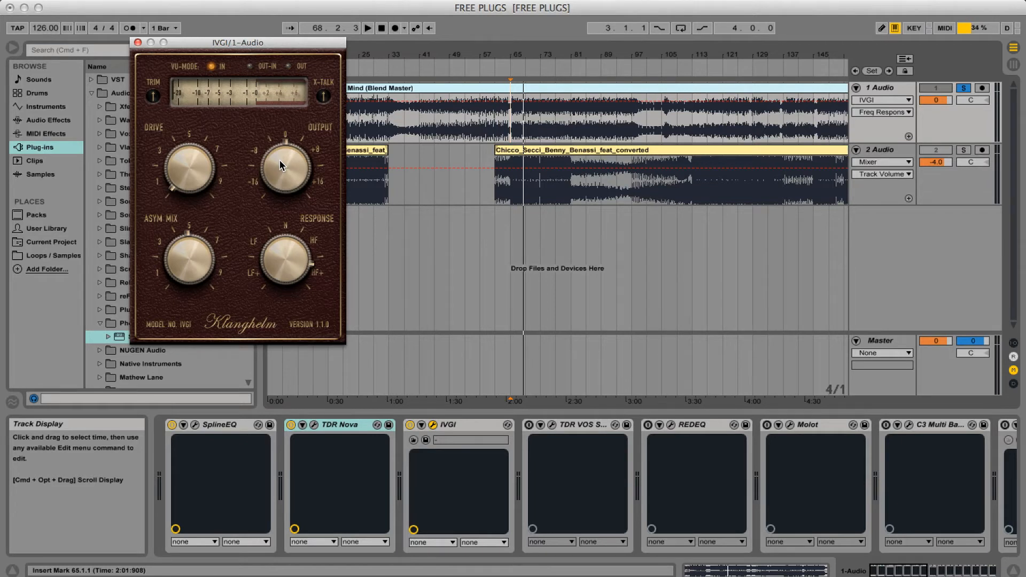
# Audition IVGI's Response toward LF+ during playback, and settle it slightly to the LF side of neutral
pyautogui.press('space')
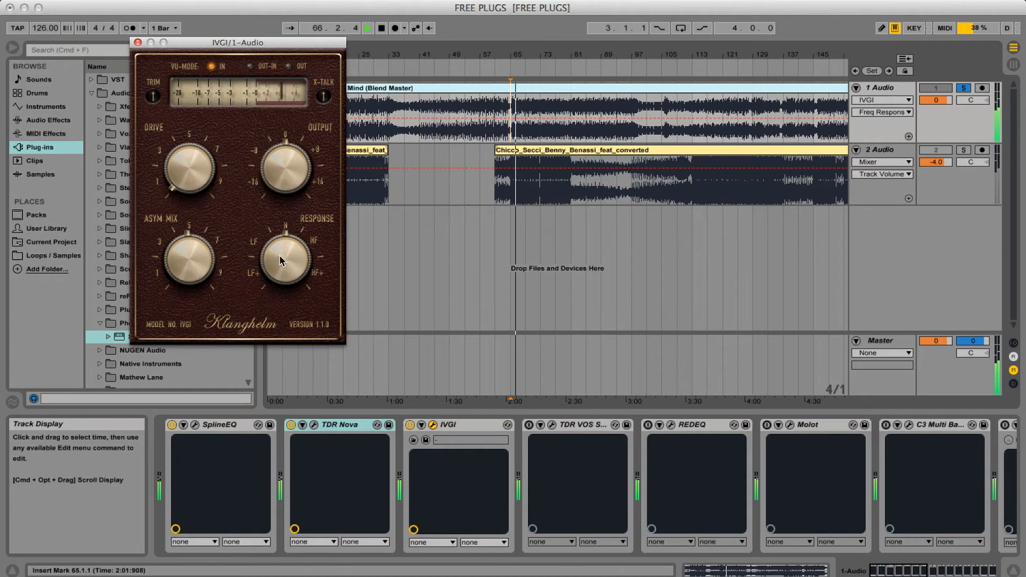
pyautogui.moveTo(280, 256); pyautogui.dragTo(283, 304)
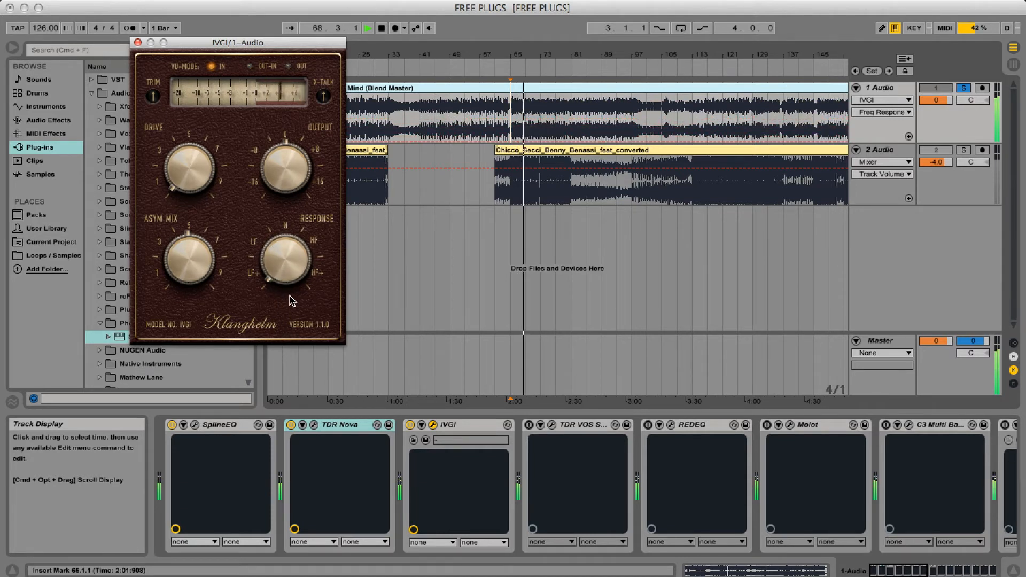
pyautogui.doubleClick(280, 258)
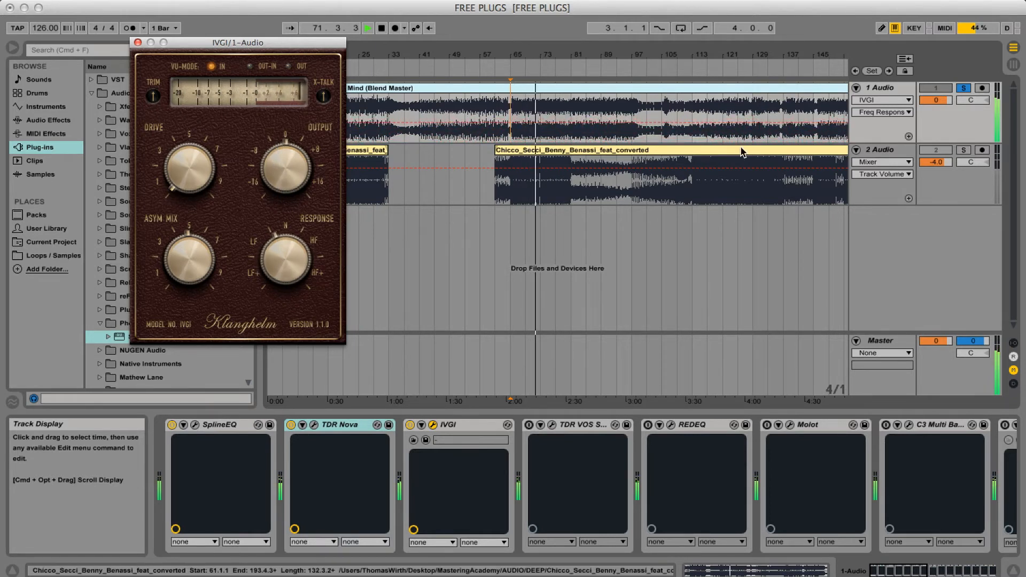
# Solo the reference on 2 Audio from bar 65, and switch back to 1 Audio to compare them
pyautogui.click(963, 151)
pyautogui.press('space')
pyautogui.press('space')
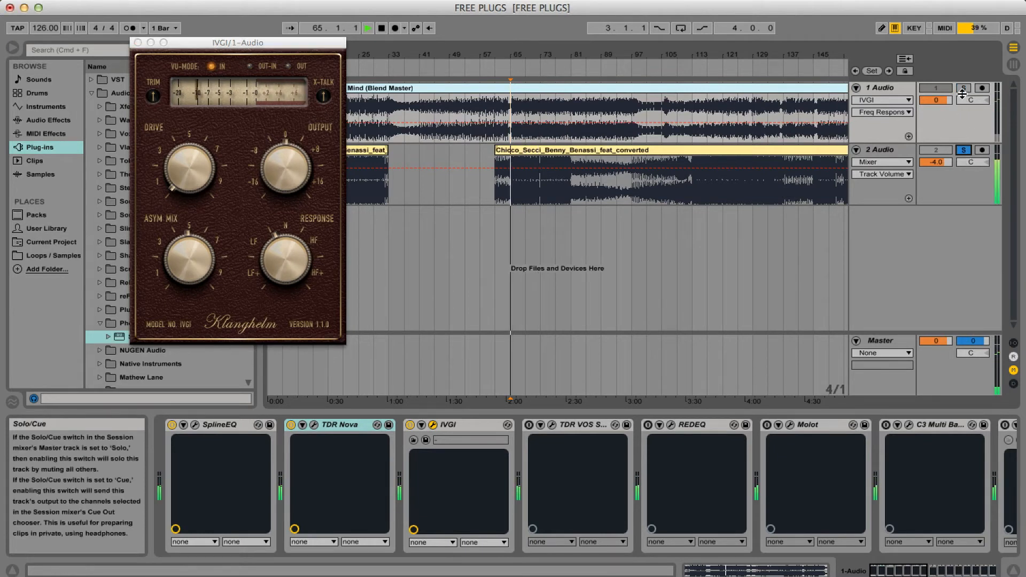
pyautogui.click(964, 88)
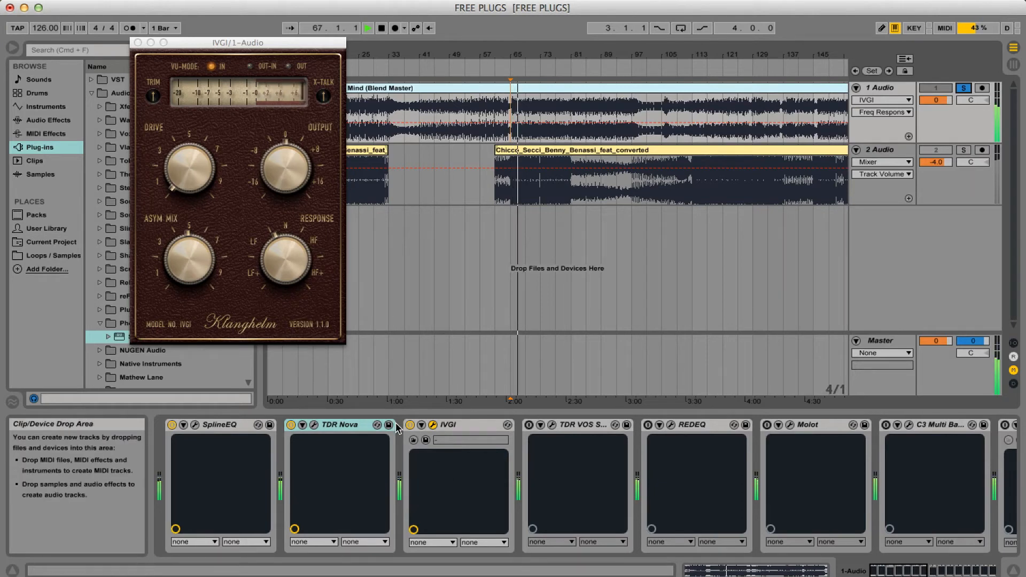
# In TDR Nova, set band II to -4.1 dB at 81 Hz with Q 2.04, and band I to 2.7 dB at 42 Hz
pyautogui.click(314, 425)
pyautogui.moveTo(201, 126); pyautogui.dragTo(198, 161)
pyautogui.moveTo(229, 213); pyautogui.dragTo(237, 184)
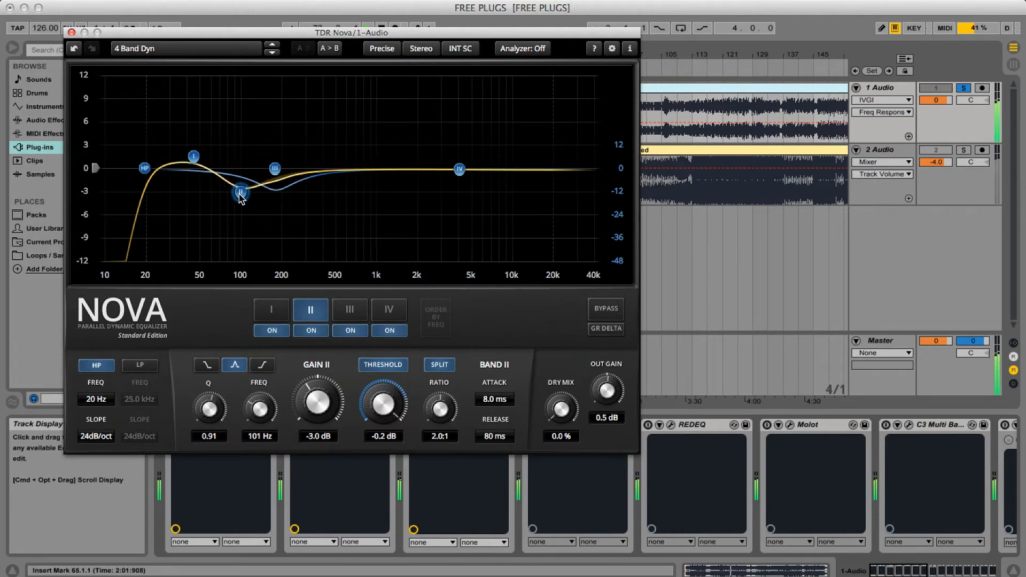
pyautogui.moveTo(241, 196); pyautogui.dragTo(235, 199)
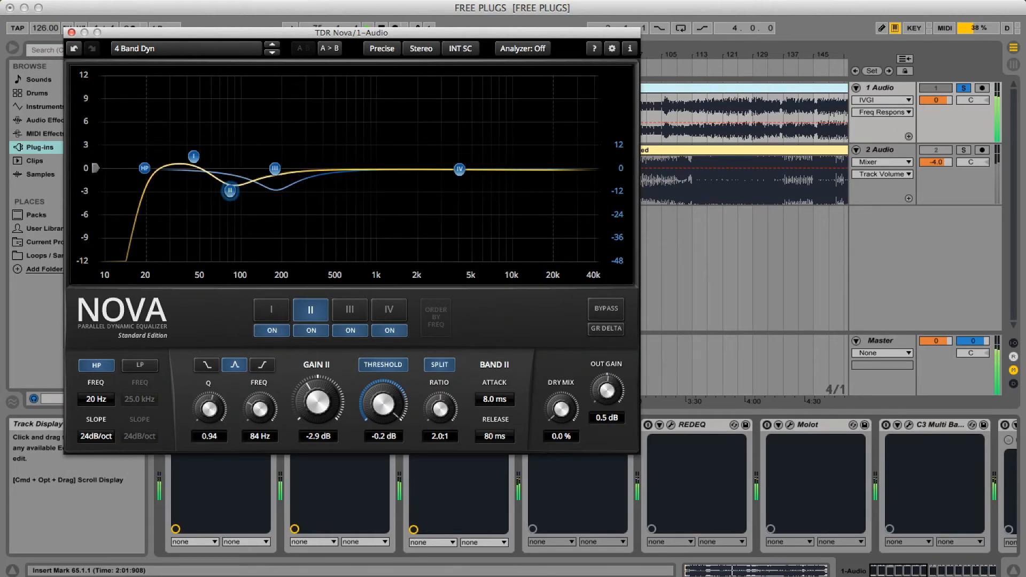
pyautogui.moveTo(209, 409); pyautogui.dragTo(209, 404)
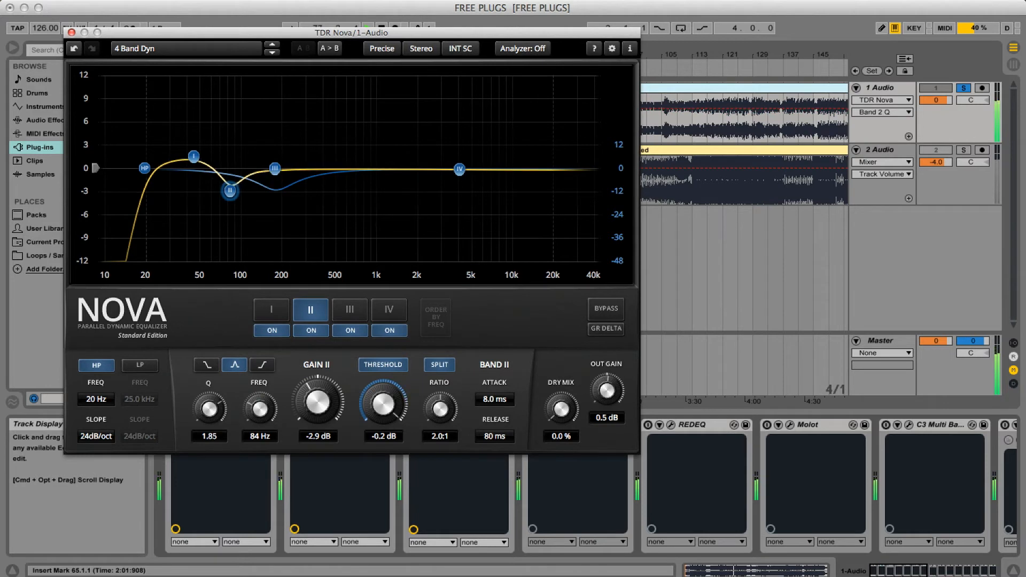
pyautogui.moveTo(236, 189)
pyautogui.mouseDown()
pyautogui.moveTo(236, 101)
pyautogui.moveTo(224, 88)
pyautogui.moveTo(237, 94)
pyautogui.moveTo(235, 201)
pyautogui.mouseUp()
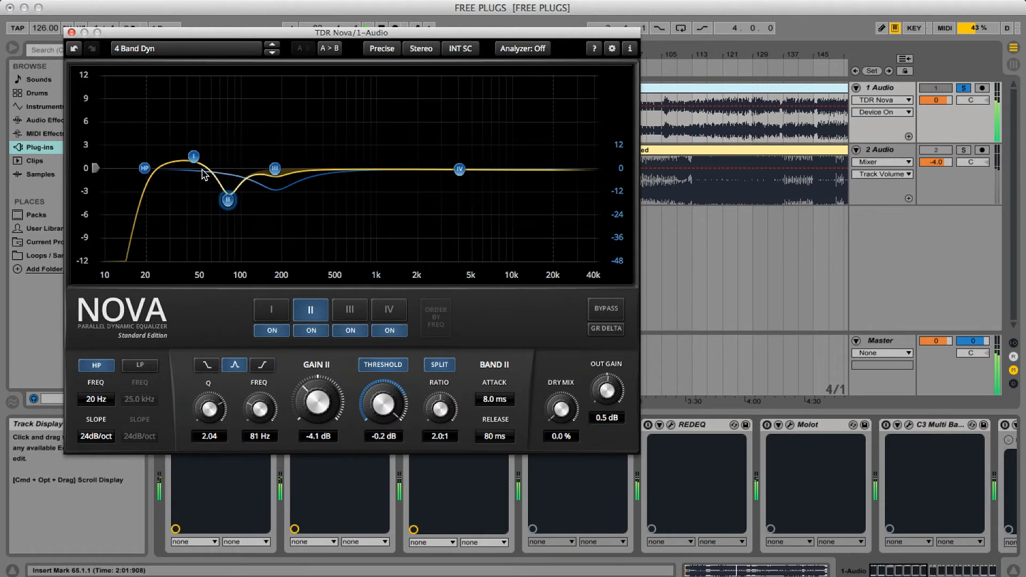
pyautogui.moveTo(194, 158)
pyautogui.mouseDown()
pyautogui.moveTo(194, 137)
pyautogui.moveTo(193, 150)
pyautogui.mouseUp()
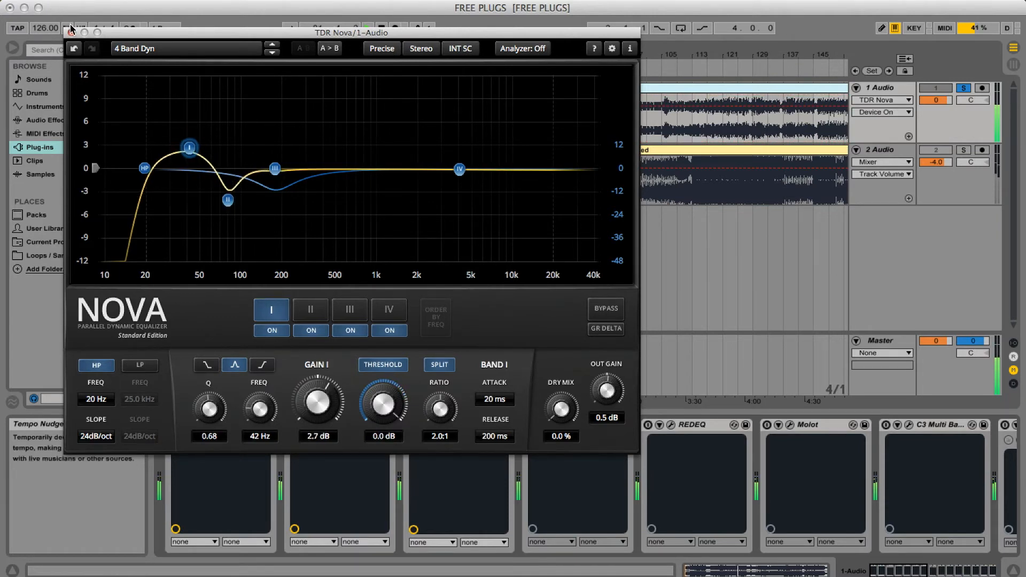
pyautogui.click(71, 32)
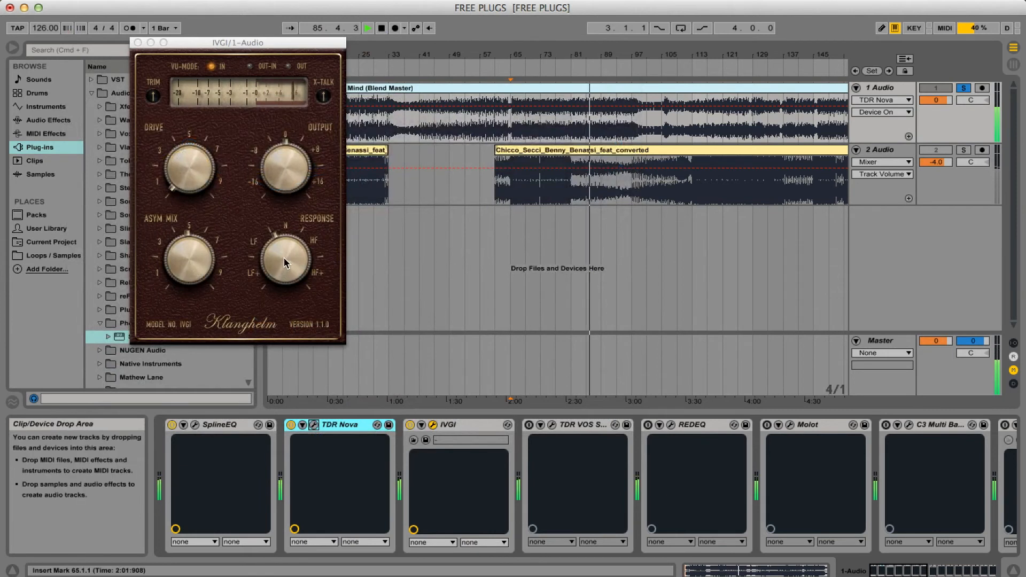
# Compare the readjusted master with the reference by alternating solo between 2 Audio and 1 Audio
pyautogui.click(964, 150)
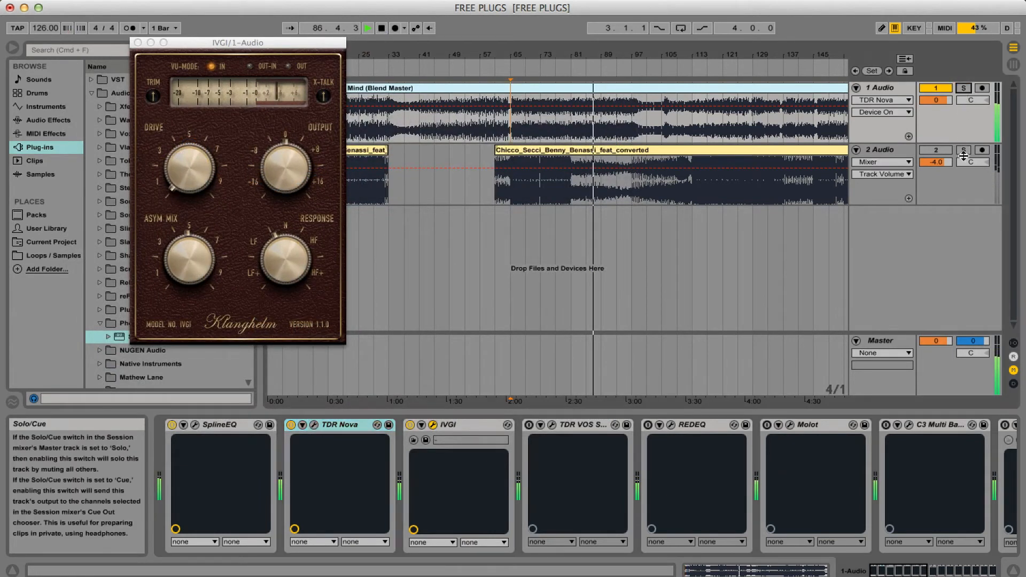
pyautogui.press('space')
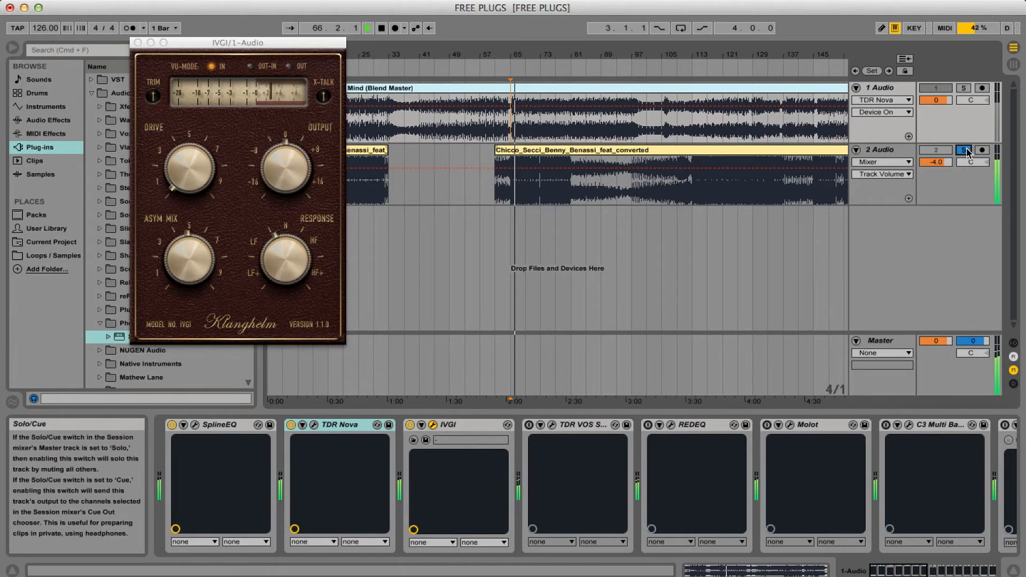
pyautogui.click(964, 88)
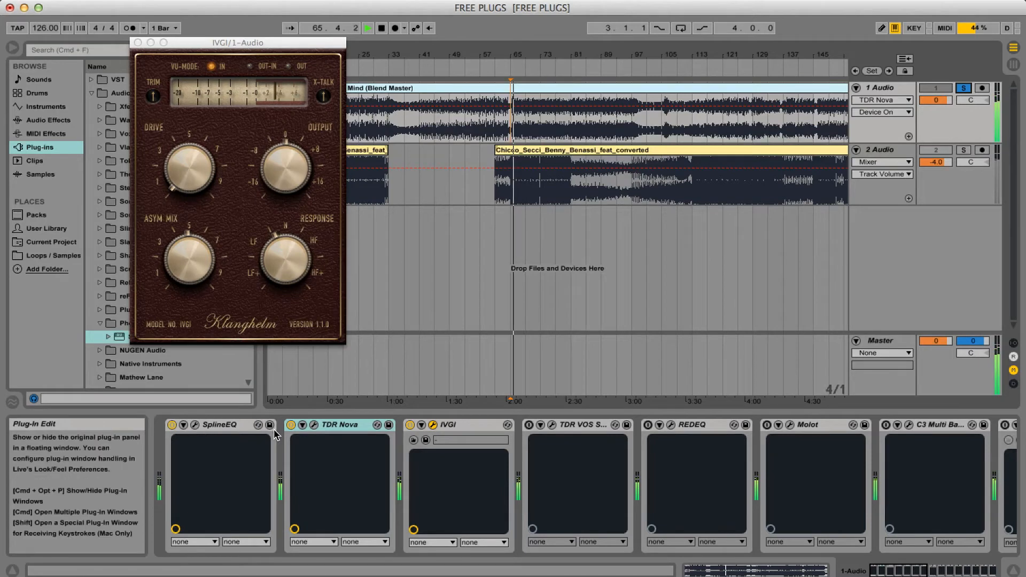
# In TDR Nova, set band I to 1.8 dB at 52 Hz with Q 1.52, and band II to -3.3 dB at 78 Hz with Q 1.76
pyautogui.click(313, 425)
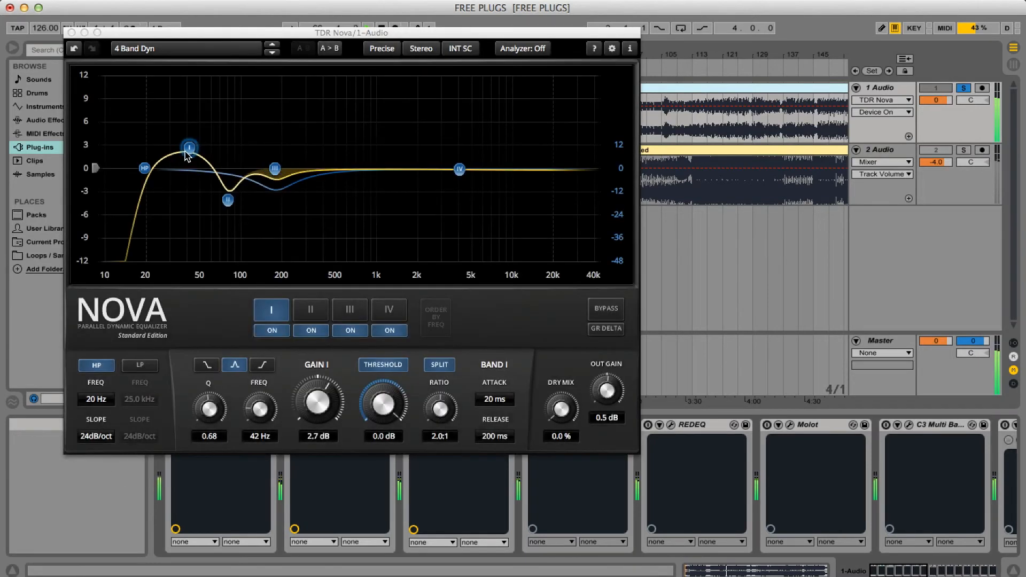
pyautogui.moveTo(186, 152); pyautogui.dragTo(187, 168)
pyautogui.moveTo(228, 201); pyautogui.dragTo(190, 149)
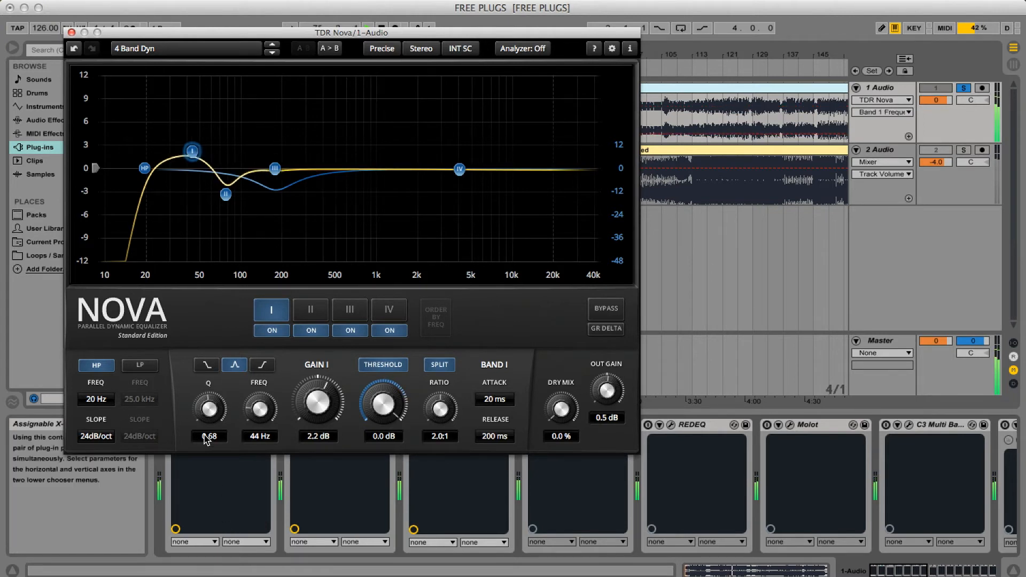
pyautogui.moveTo(210, 398); pyautogui.dragTo(210, 380)
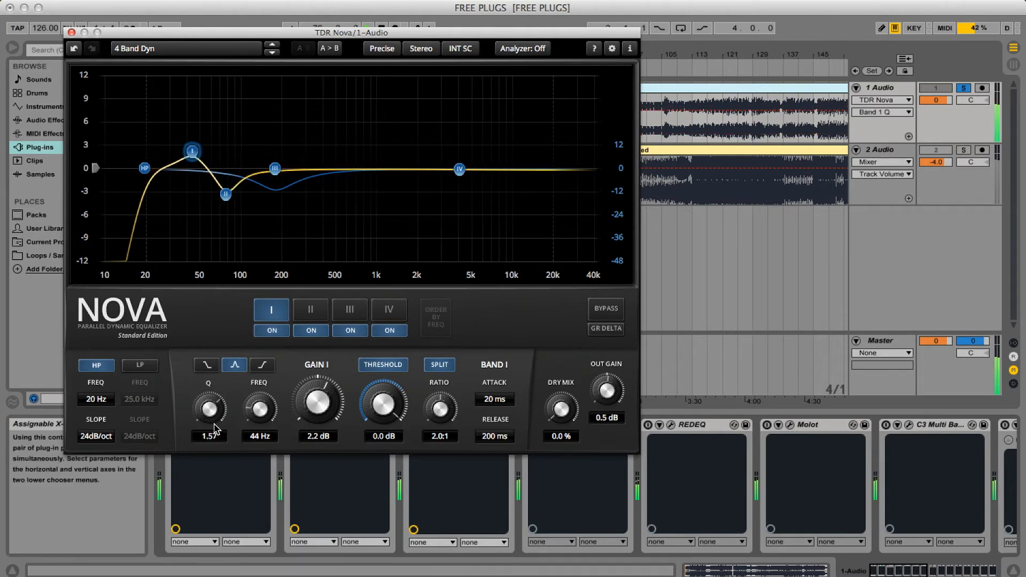
pyautogui.moveTo(259, 409); pyautogui.dragTo(259, 406)
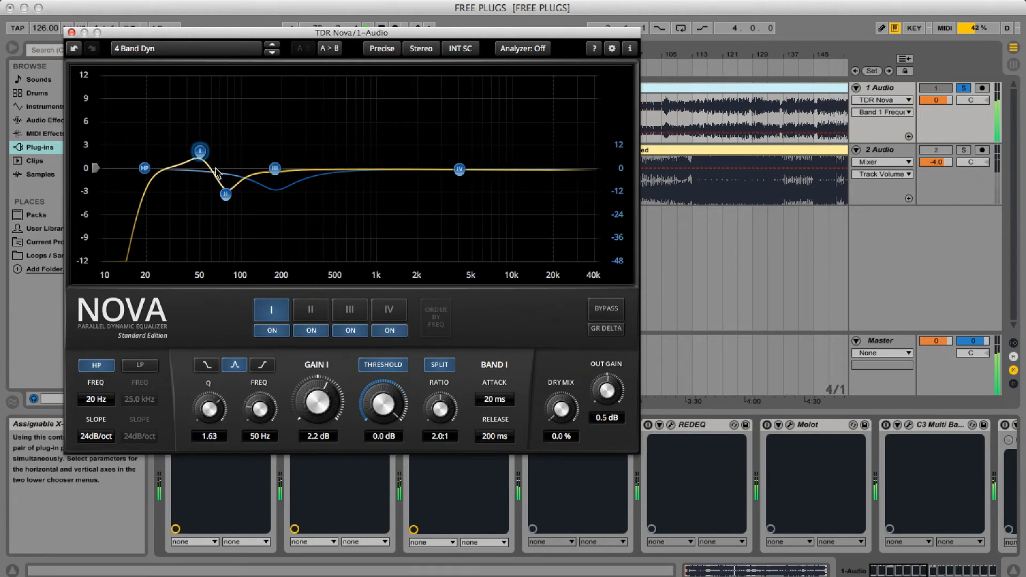
pyautogui.moveTo(200, 152)
pyautogui.mouseDown()
pyautogui.moveTo(202, 88)
pyautogui.moveTo(202, 176)
pyautogui.moveTo(203, 153)
pyautogui.mouseUp()
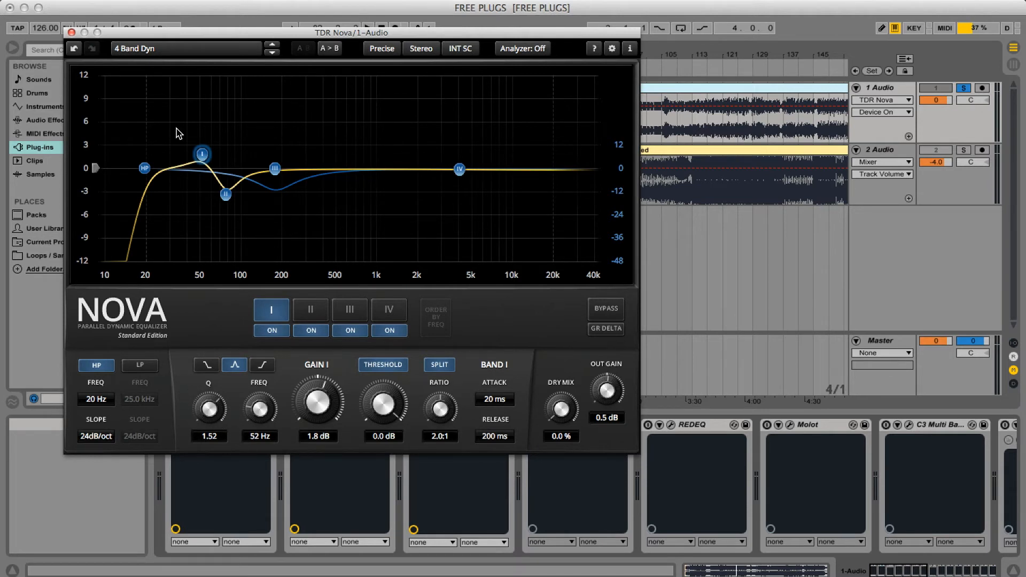
pyautogui.click(226, 191)
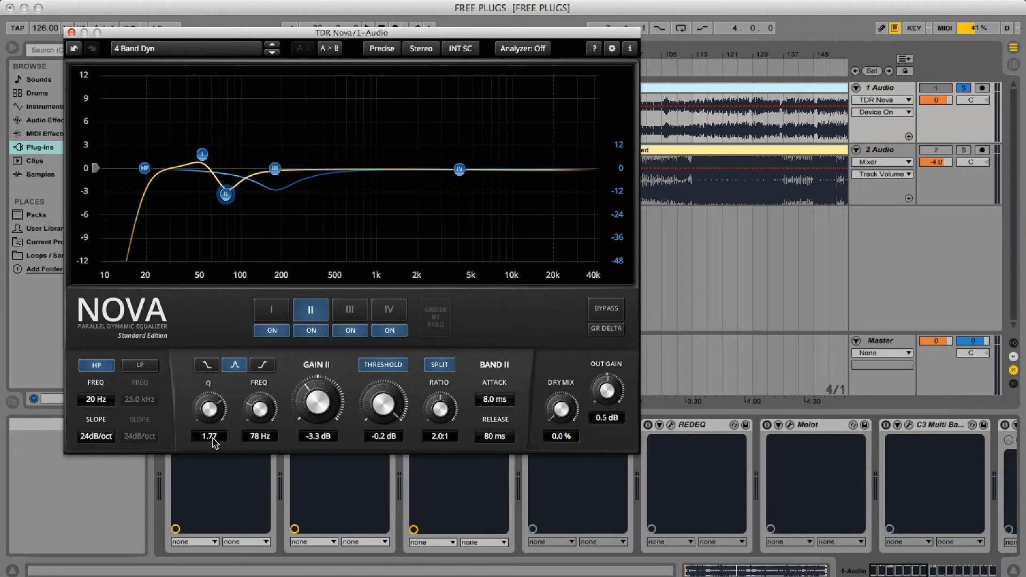
pyautogui.moveTo(215, 411)
pyautogui.mouseDown()
pyautogui.moveTo(213, 381)
pyautogui.moveTo(205, 423)
pyautogui.moveTo(207, 410)
pyautogui.mouseUp()
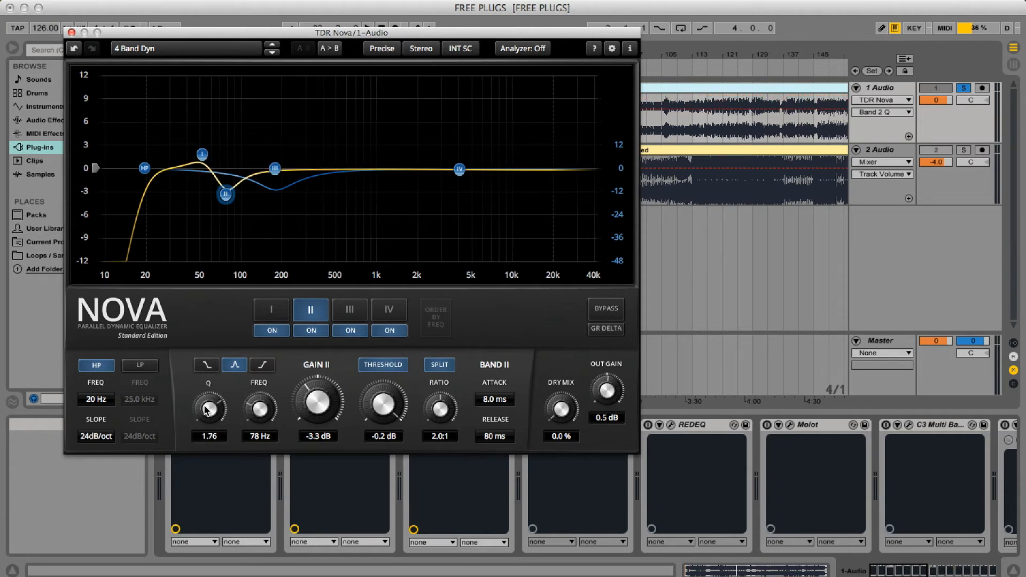
pyautogui.click(71, 32)
# Play from bar 65 and alternate solo between 2 Audio and 1 Audio to compare the master with the reference
pyautogui.click(433, 425)
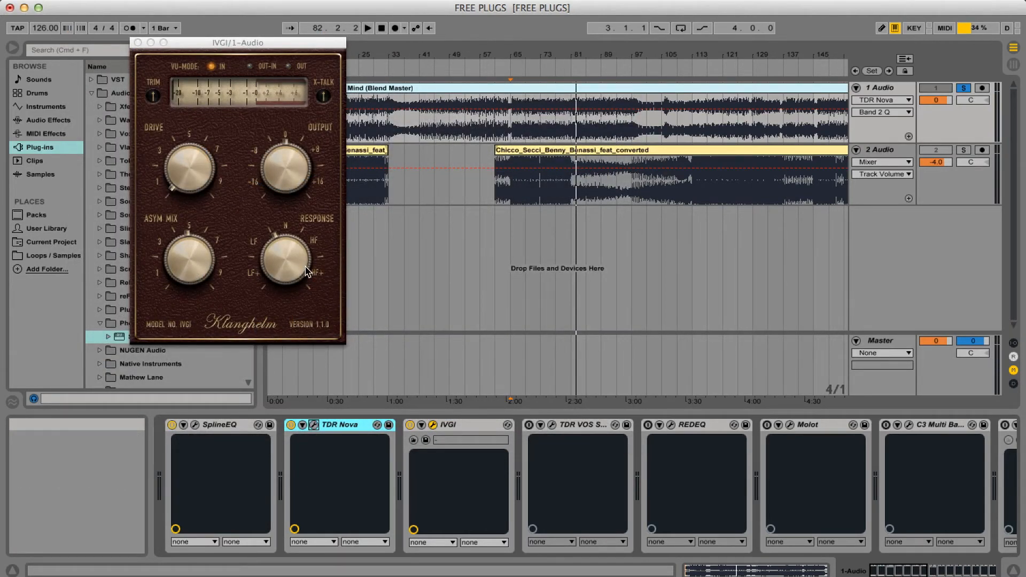
pyautogui.click(512, 128)
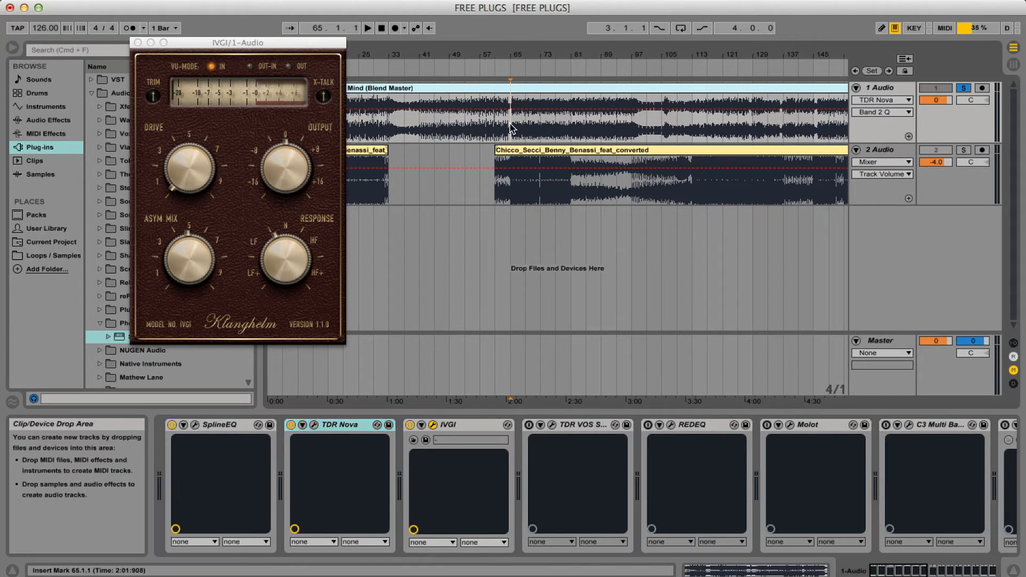
pyautogui.press('space')
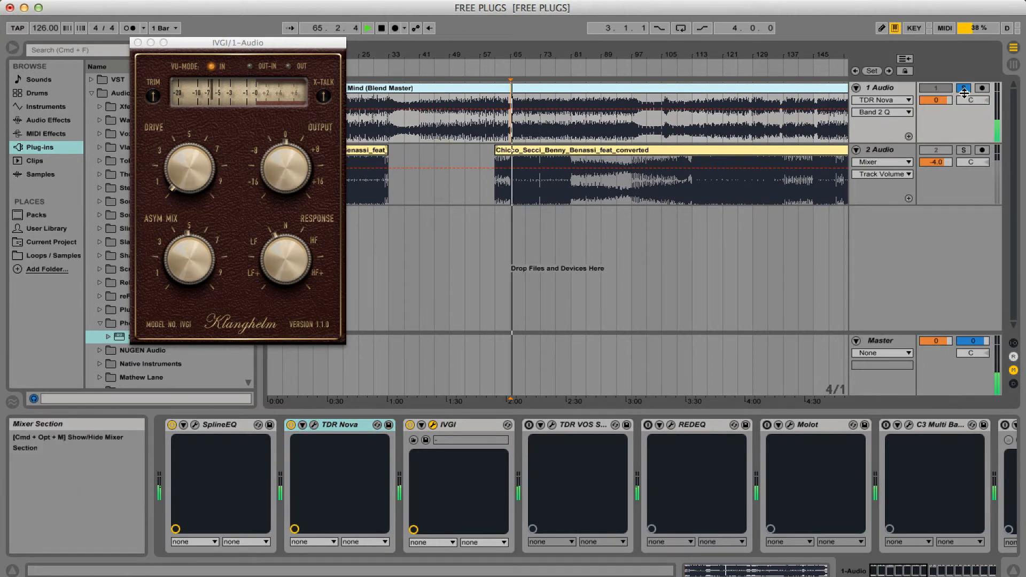
pyautogui.click(963, 151)
pyautogui.click(964, 151)
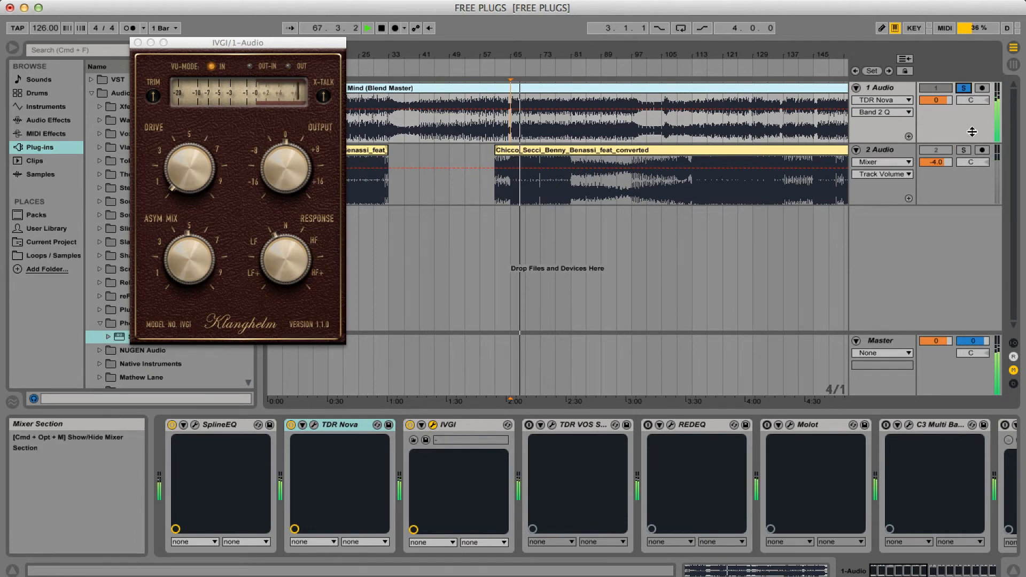
pyautogui.click(965, 151)
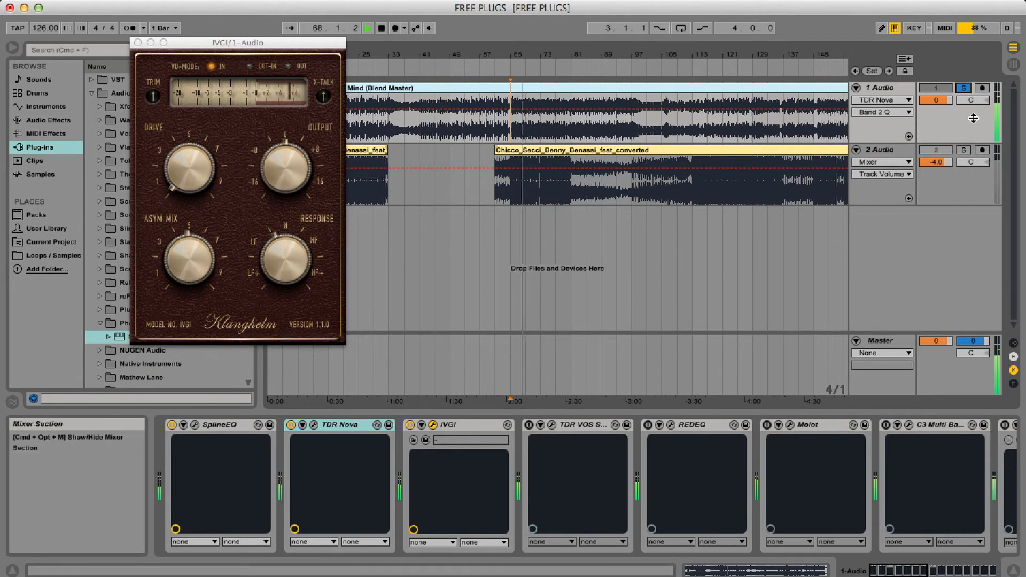
pyautogui.click(968, 89)
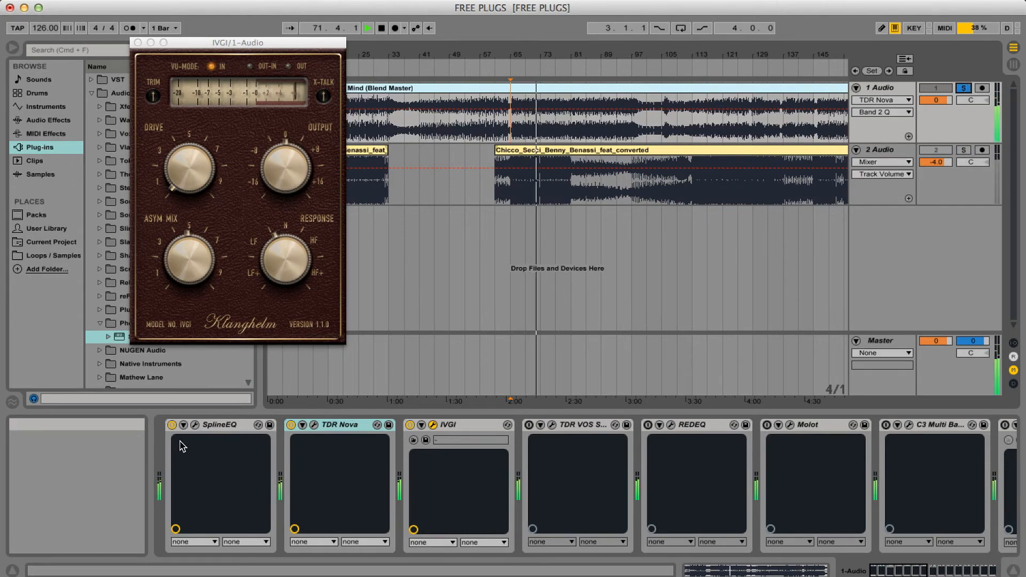
# Review TDR Nova's bands II and III during playback, and close the TDR Nova and IVGI windows
pyautogui.click(195, 426)
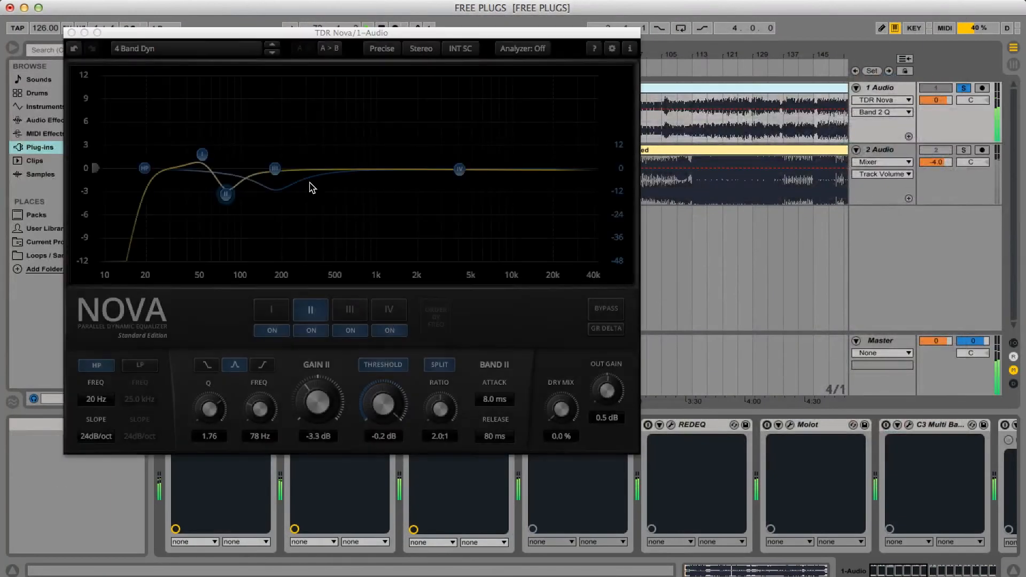
pyautogui.moveTo(274, 169)
pyautogui.mouseDown()
pyautogui.moveTo(279, 154)
pyautogui.moveTo(275, 171)
pyautogui.mouseUp()
pyautogui.moveTo(226, 194); pyautogui.dragTo(227, 194)
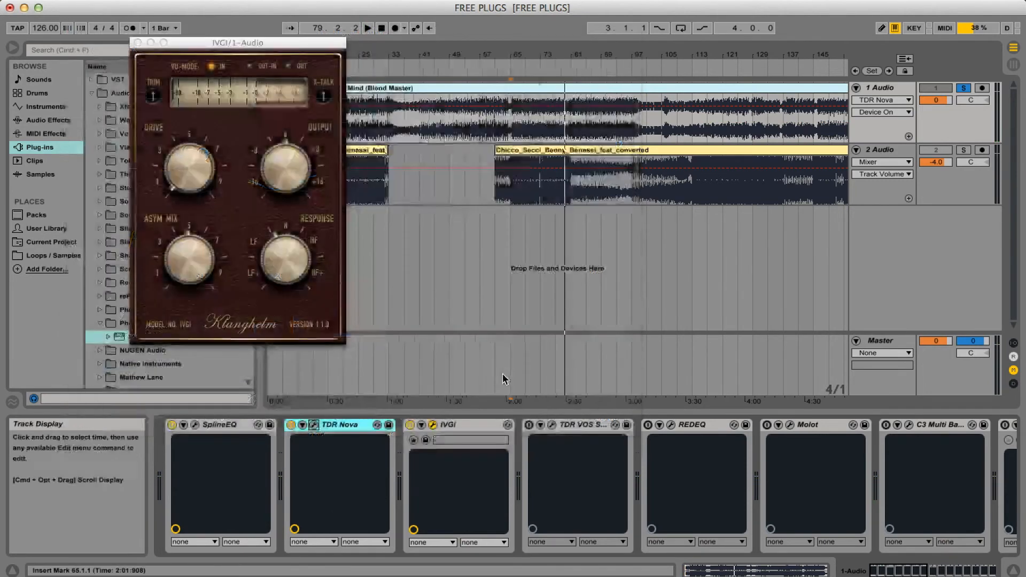
pyautogui.click(71, 32)
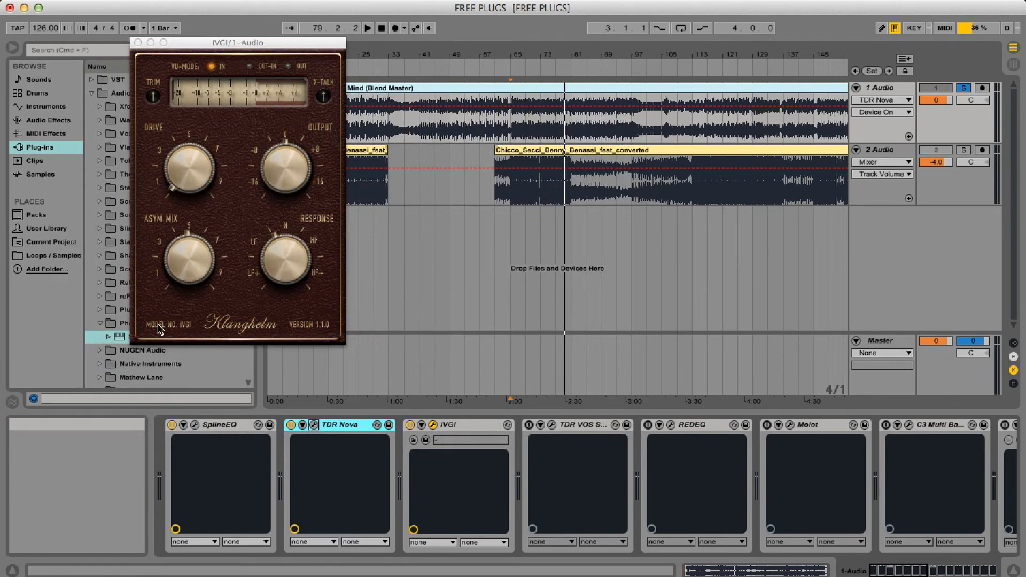
pyautogui.click(138, 42)
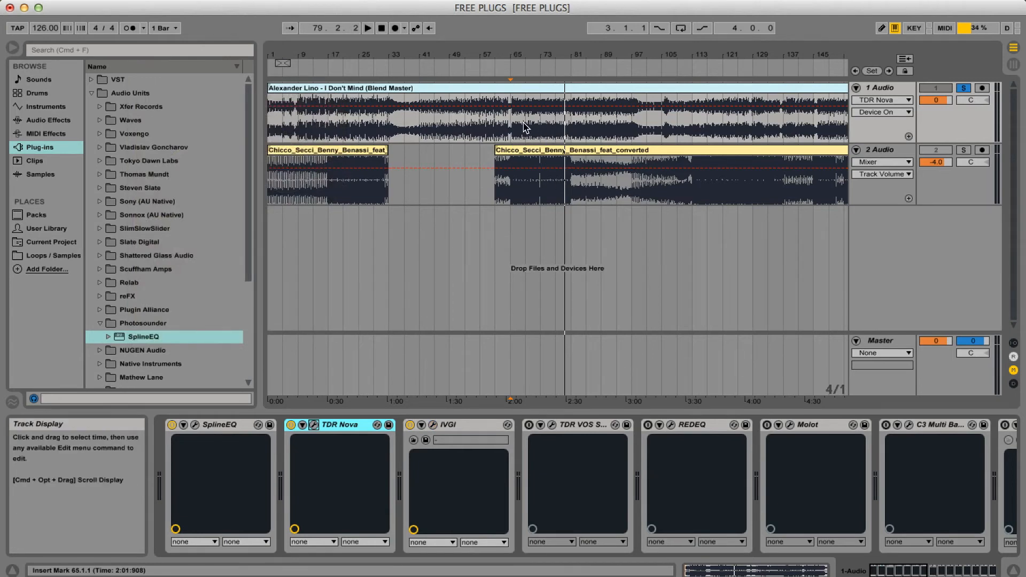
# Enable TDR VOS SlickEQ on 1 Audio with its window open over the arrangement, and briefly check IVGI's VU meter
pyautogui.click(552, 426)
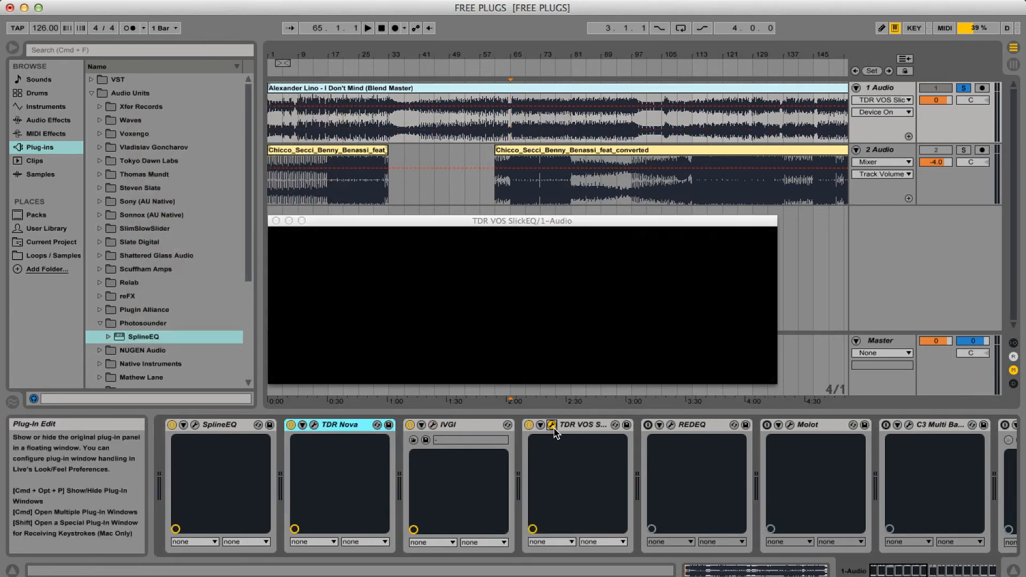
pyautogui.moveTo(540, 223); pyautogui.dragTo(443, 176)
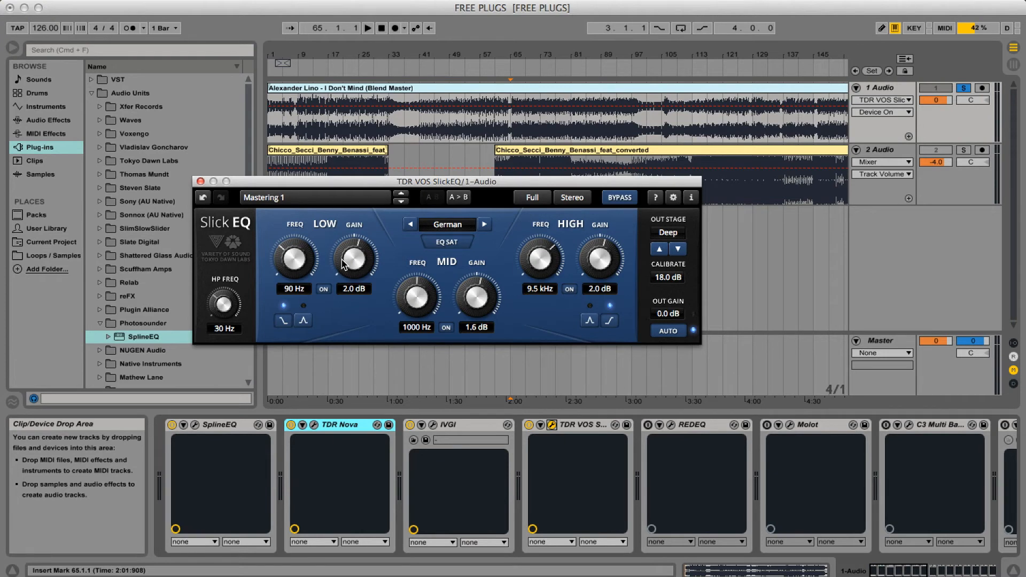
pyautogui.click(433, 425)
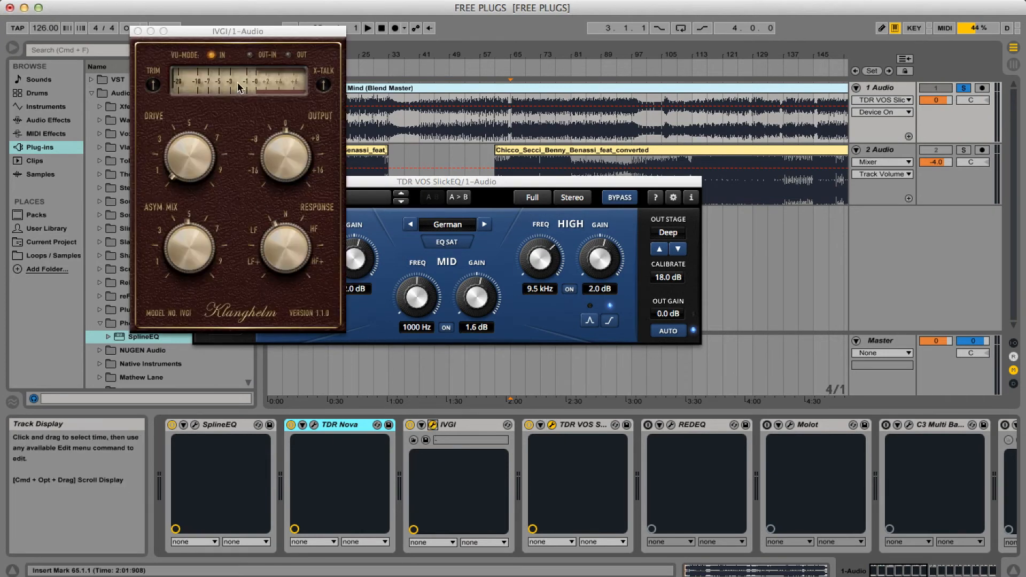
pyautogui.click(138, 31)
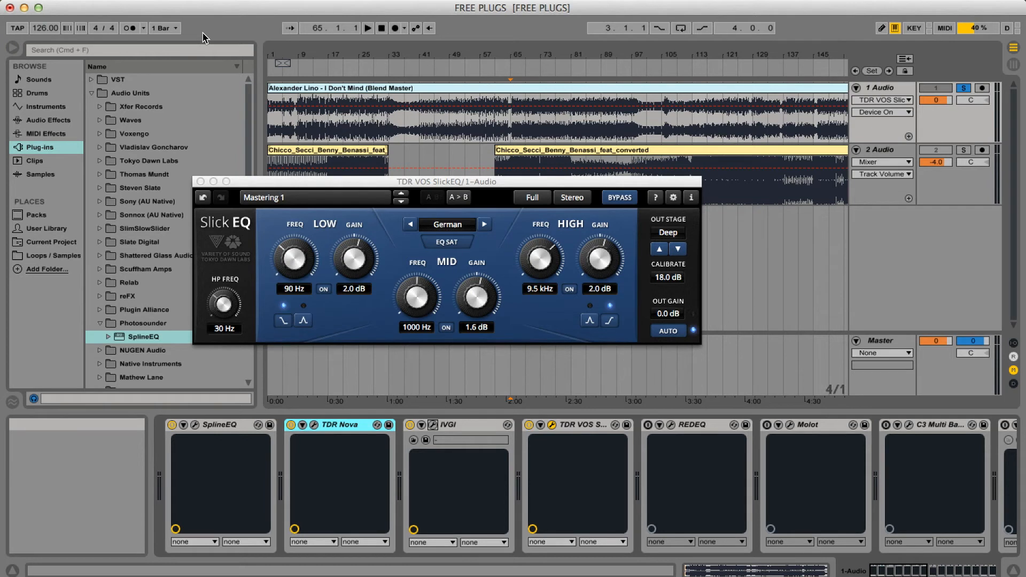
# Sweep SlickEQ's LOW band during playback from bar 65, and settle it at 60 Hz with a gain of 2.5 dB
pyautogui.press('space')
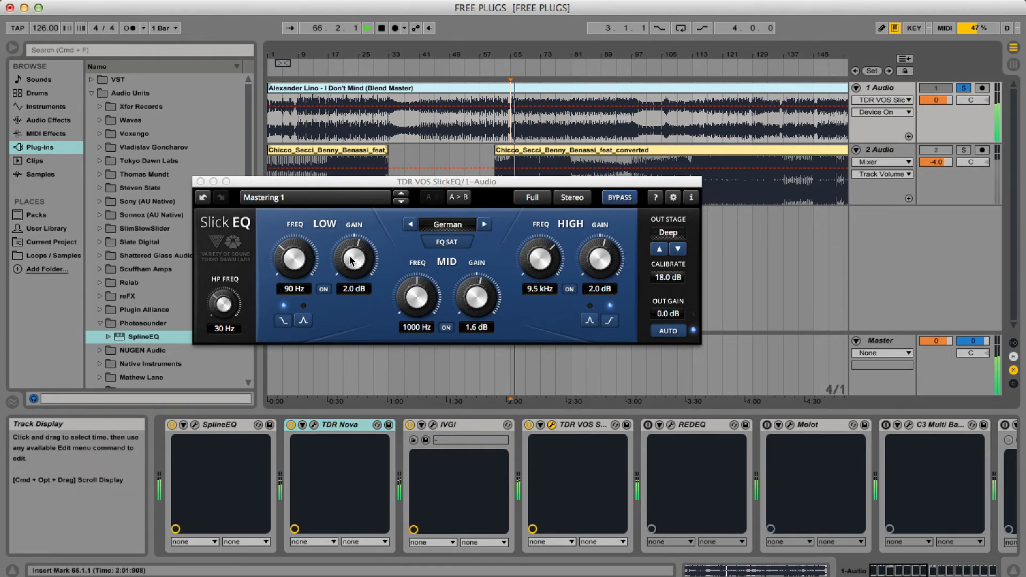
pyautogui.moveTo(352, 265); pyautogui.dragTo(363, 300)
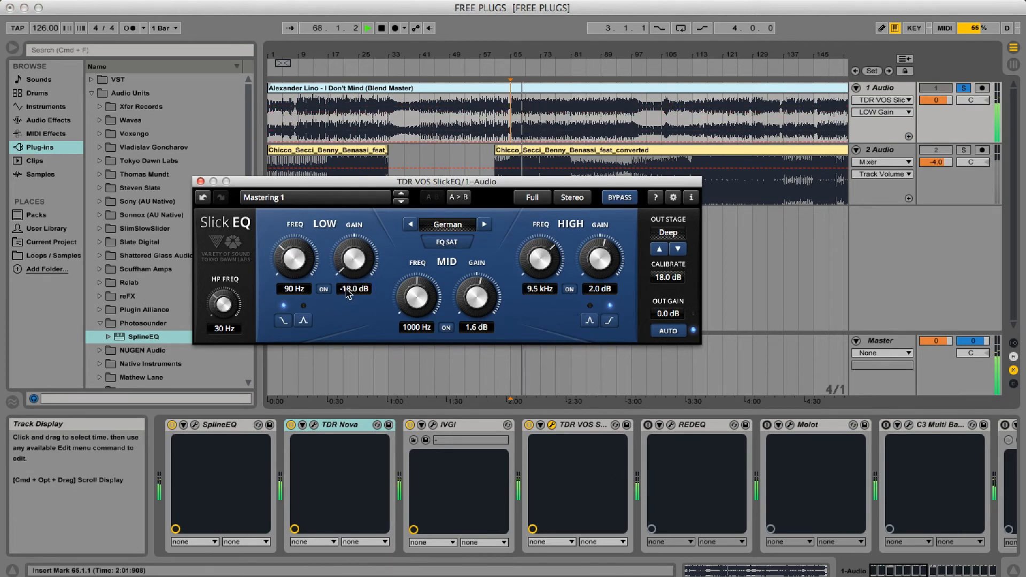
pyautogui.moveTo(362, 242); pyautogui.dragTo(363, 229)
pyautogui.doubleClick(358, 261)
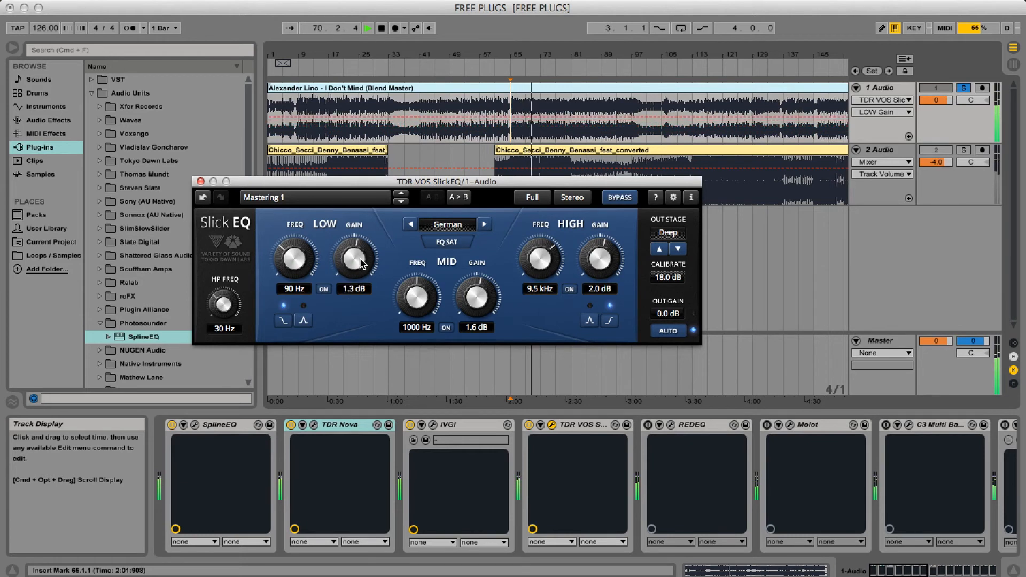
pyautogui.moveTo(356, 259); pyautogui.dragTo(357, 291)
pyautogui.moveTo(295, 259); pyautogui.dragTo(398, 77)
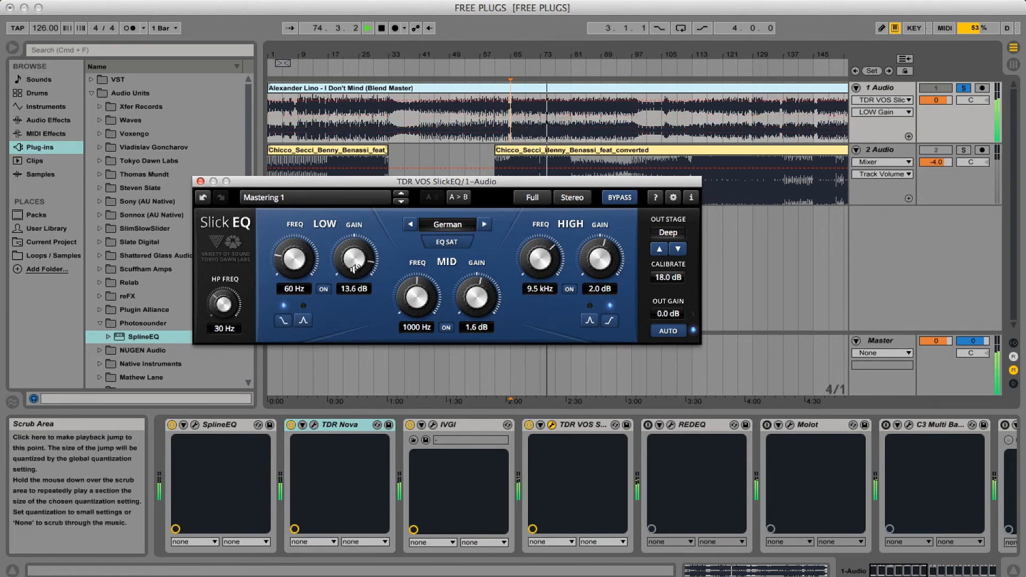
pyautogui.moveTo(355, 259)
pyautogui.mouseDown()
pyautogui.moveTo(353, 291)
pyautogui.moveTo(354, 260)
pyautogui.moveTo(352, 270)
pyautogui.mouseUp()
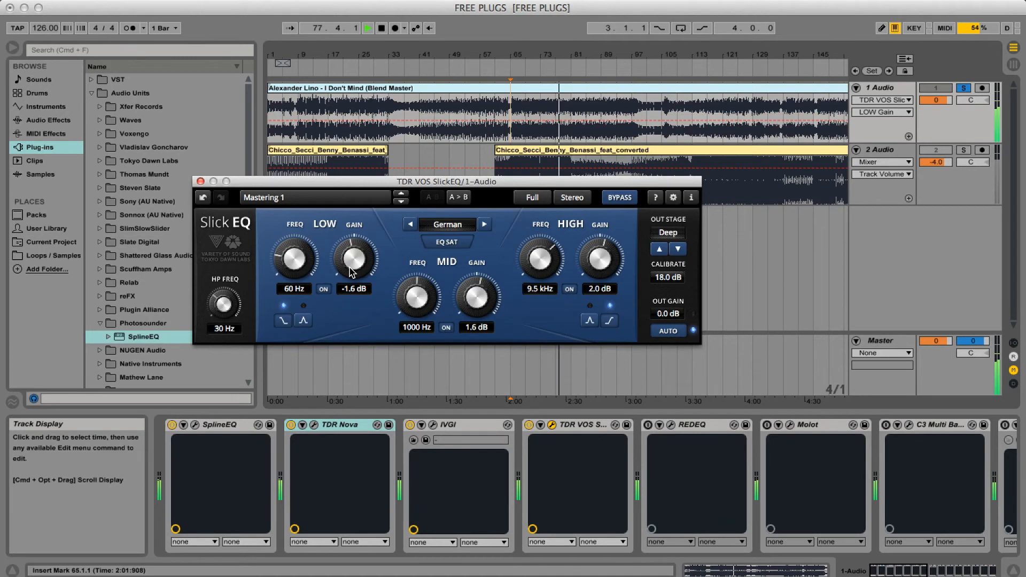
pyautogui.moveTo(357, 268); pyautogui.dragTo(356, 212)
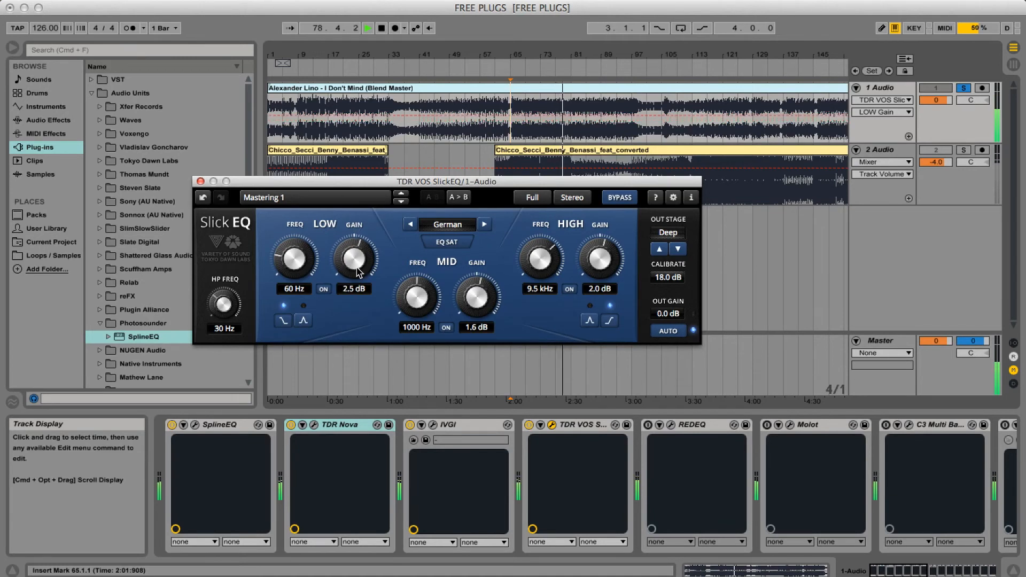
# Audition SlickEQ's Soviet, American and British EQ models from bar 65, and return to the German model
pyautogui.press('space')
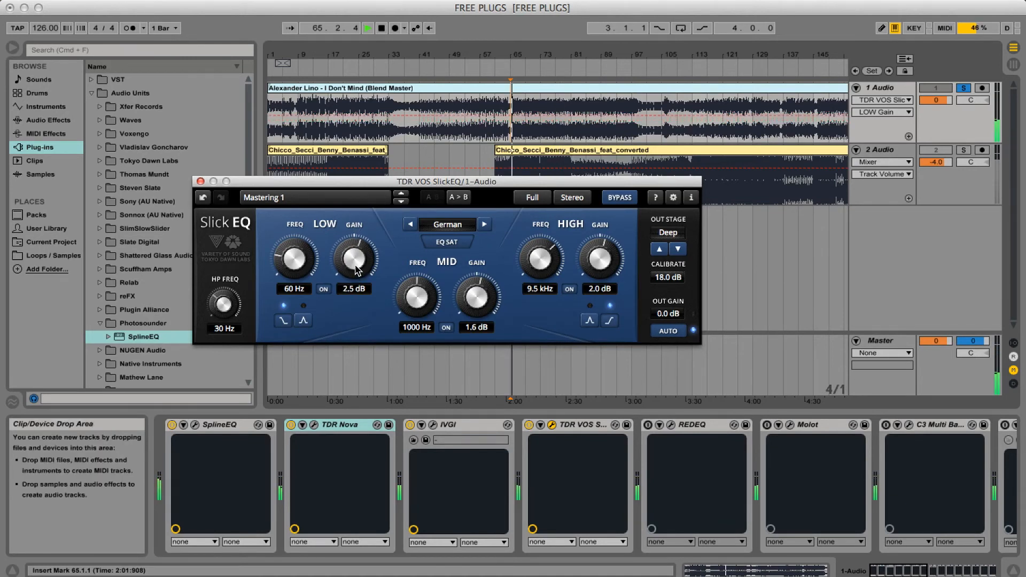
pyautogui.click(486, 225)
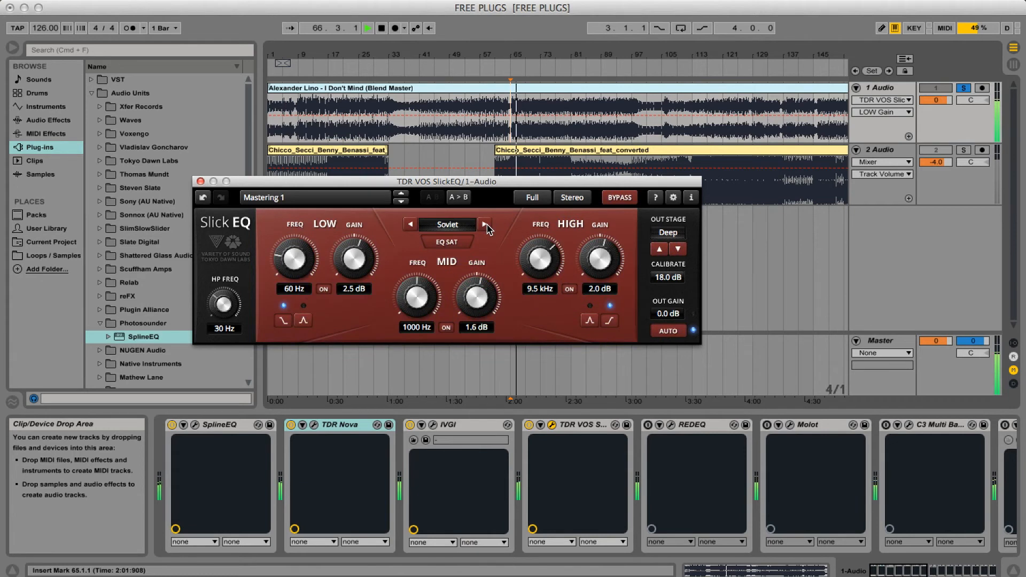
pyautogui.click(485, 225)
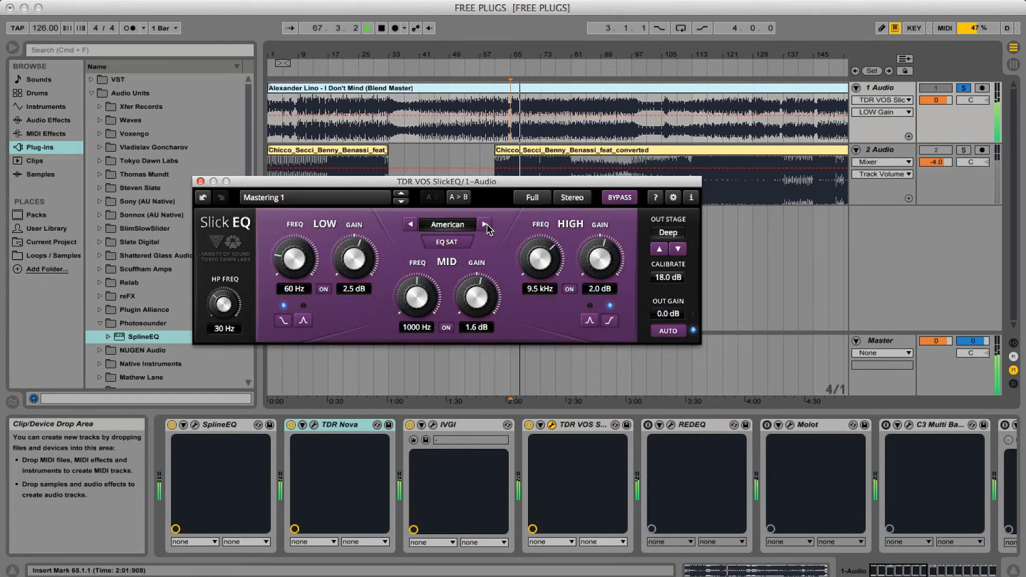
pyautogui.click(485, 225)
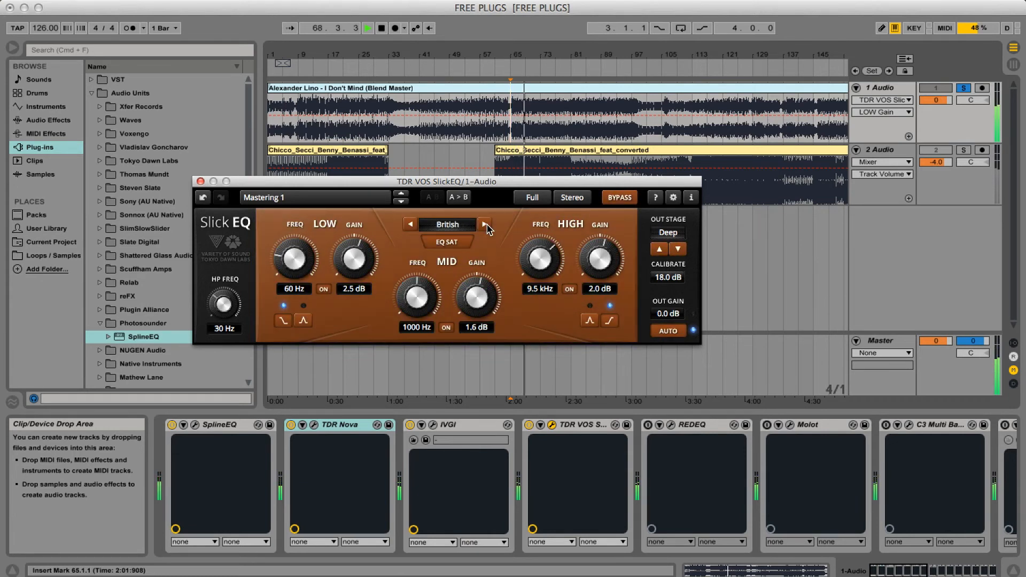
pyautogui.press('space')
pyautogui.click(485, 225)
pyautogui.press('space')
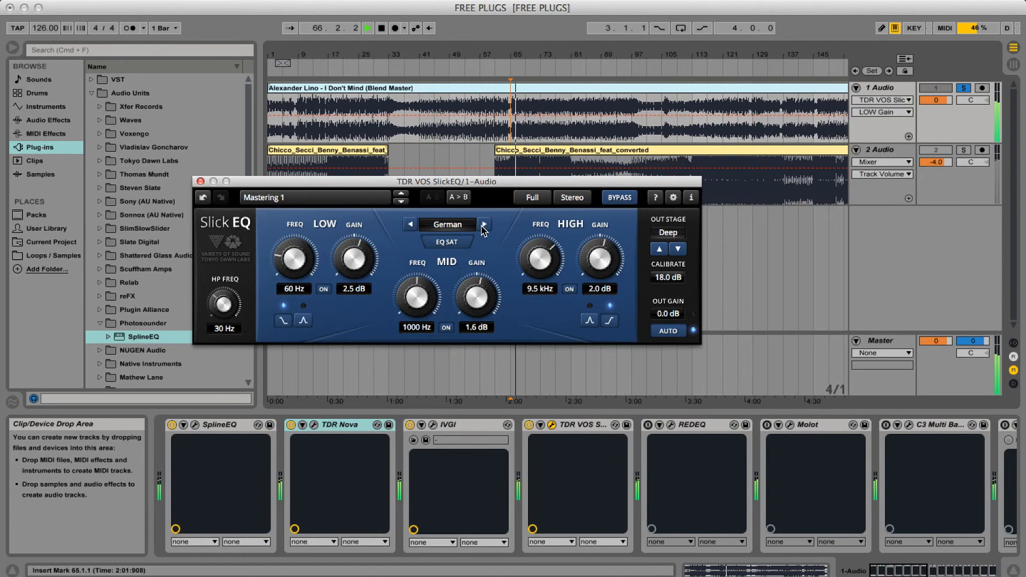
# Restart playback from bar 65, and set SlickEQ's HP frequency to 22 Hz and MID gain to 0.0 dB
pyautogui.press('space')
pyautogui.press('space')
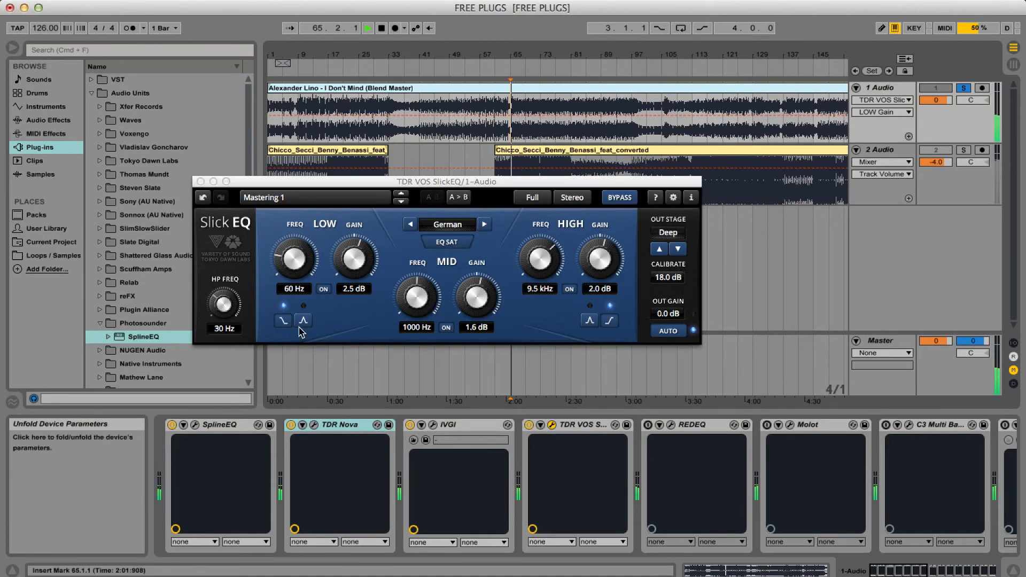
pyautogui.moveTo(223, 304); pyautogui.dragTo(223, 302)
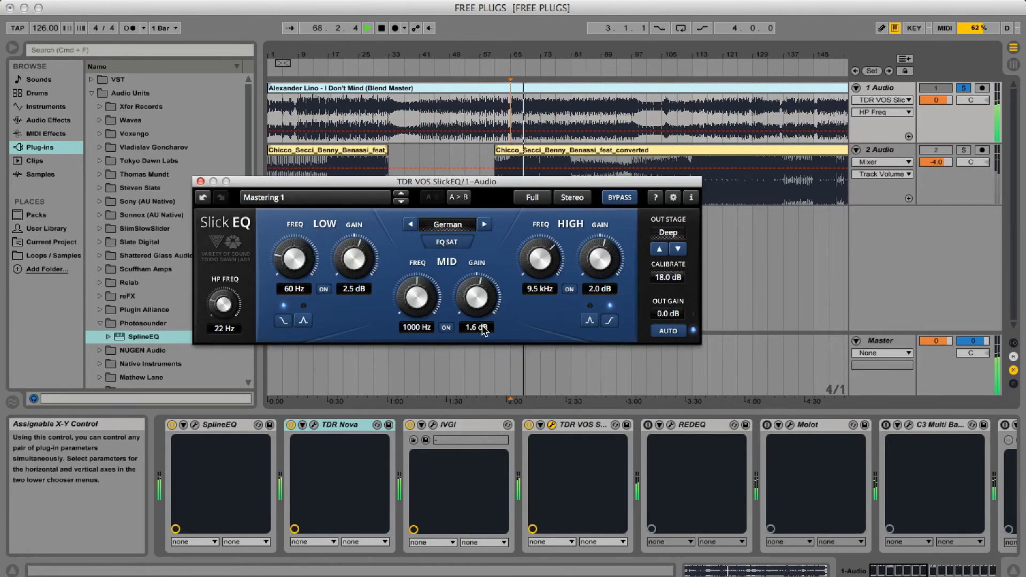
pyautogui.moveTo(475, 294); pyautogui.dragTo(477, 300)
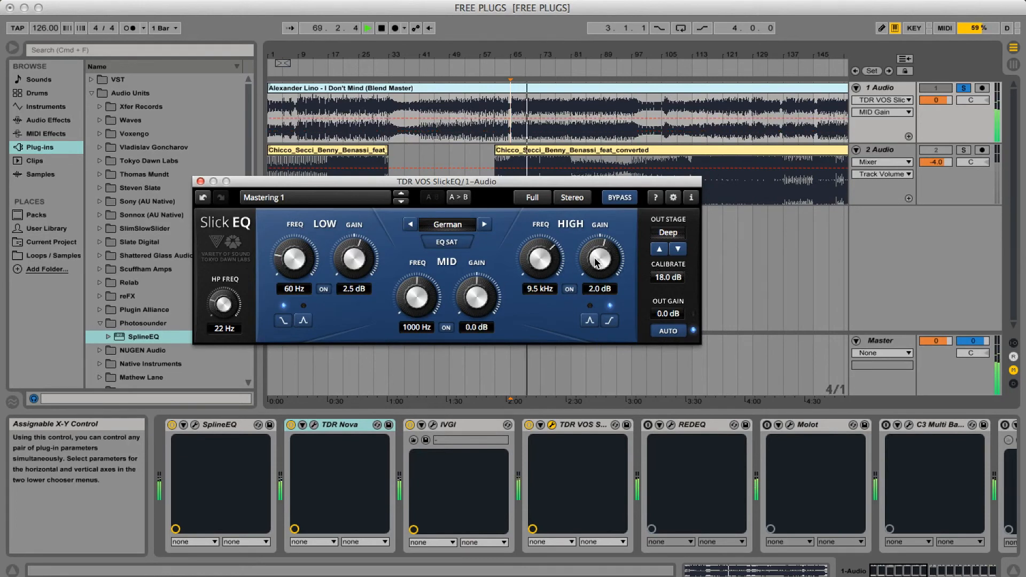
# Sweep SlickEQ's HIGH band during playback, settle it at 1785 Hz with a gain of 1.9 dB, and compare the band off and on
pyautogui.moveTo(597, 261); pyautogui.dragTo(597, 268)
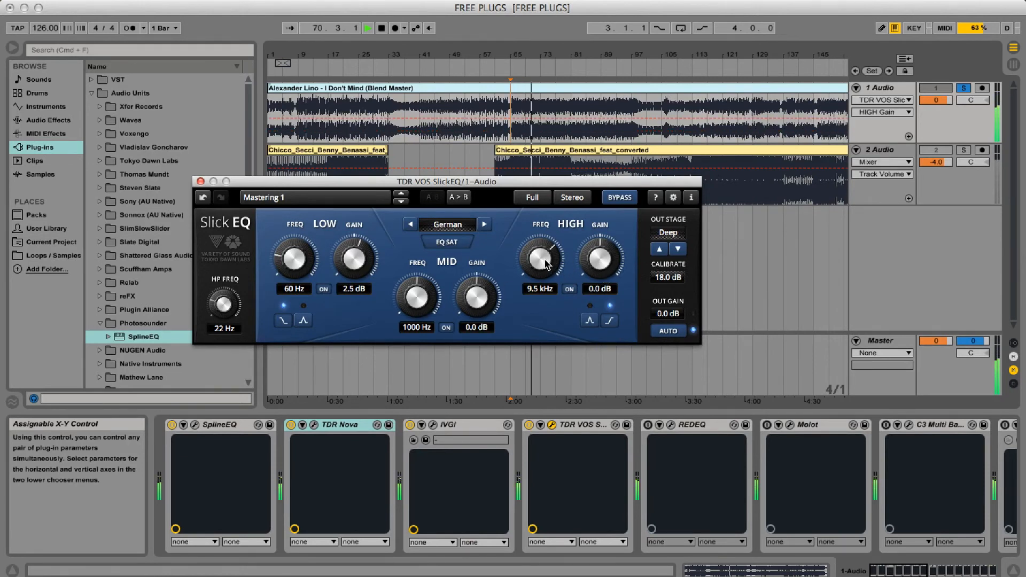
pyautogui.moveTo(535, 260); pyautogui.dragTo(526, 268)
pyautogui.moveTo(603, 264); pyautogui.dragTo(602, 235)
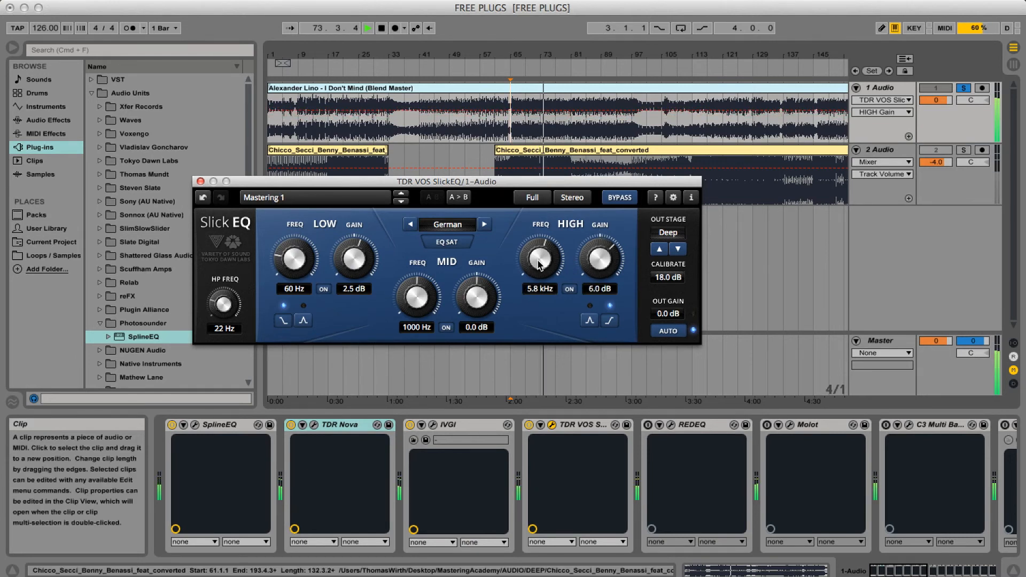
pyautogui.moveTo(545, 259)
pyautogui.mouseDown()
pyautogui.moveTo(545, 289)
pyautogui.moveTo(541, 260)
pyautogui.moveTo(598, 265)
pyautogui.moveTo(598, 283)
pyautogui.moveTo(599, 260)
pyautogui.moveTo(543, 247)
pyautogui.mouseUp()
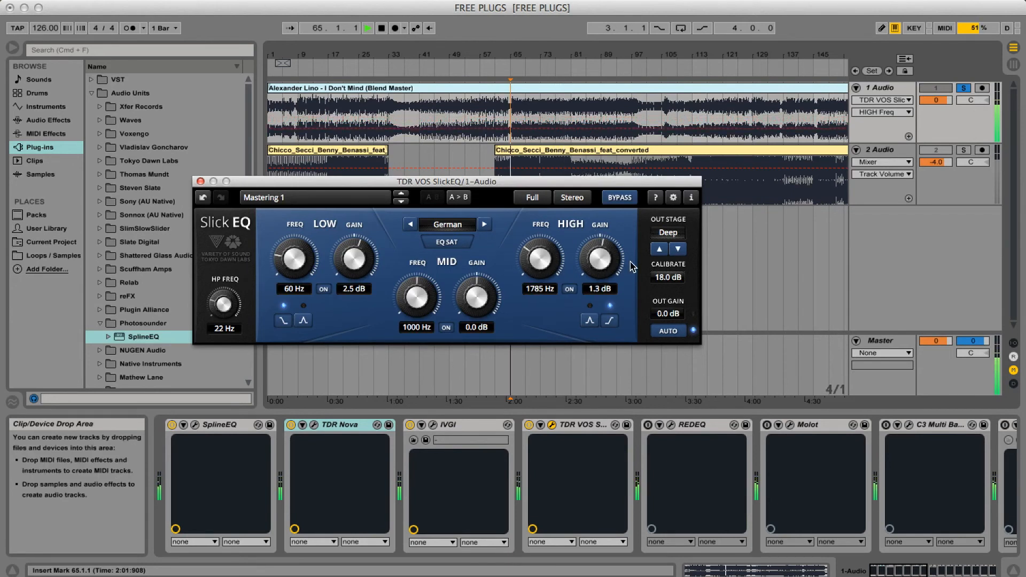
pyautogui.moveTo(609, 261); pyautogui.dragTo(593, 258)
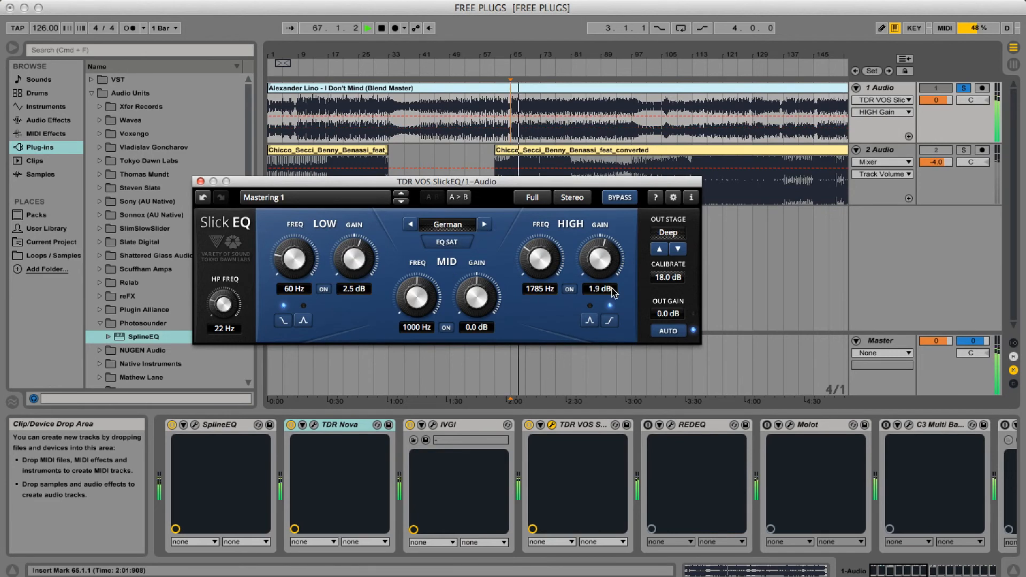
pyautogui.click(570, 290)
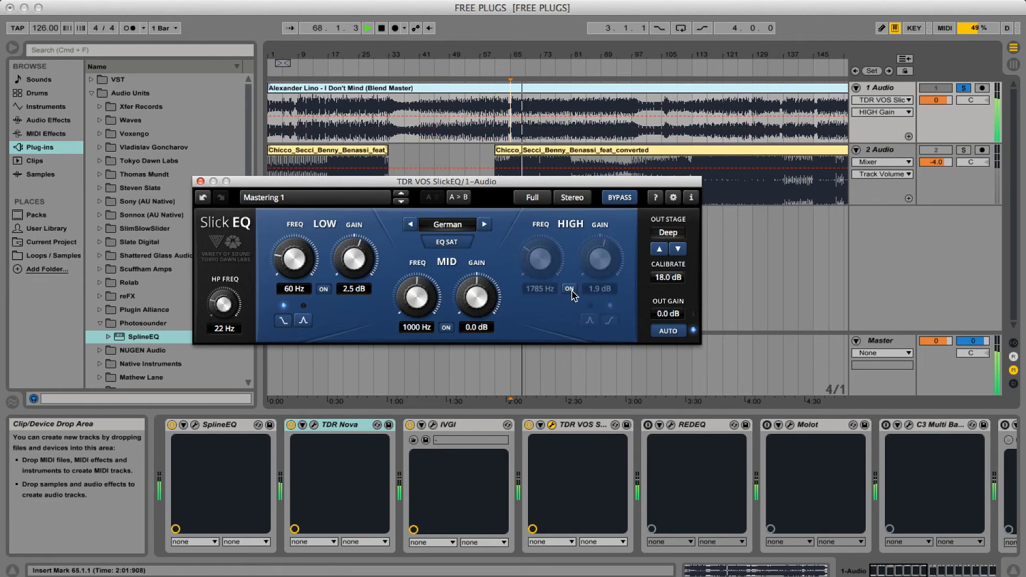
pyautogui.click(570, 290)
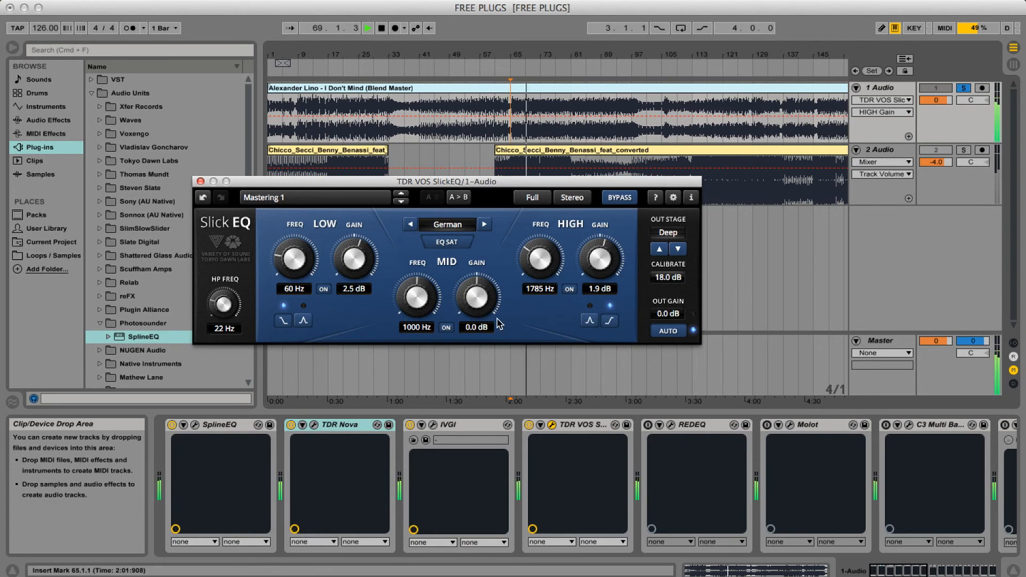
# Audition a boosted SlickEQ MID band, set it to 2.5 kHz with 0.0 dB gain, and replay briefly from bar 65
pyautogui.moveTo(477, 310); pyautogui.dragTo(477, 293)
pyautogui.moveTo(418, 307); pyautogui.dragTo(437, 298)
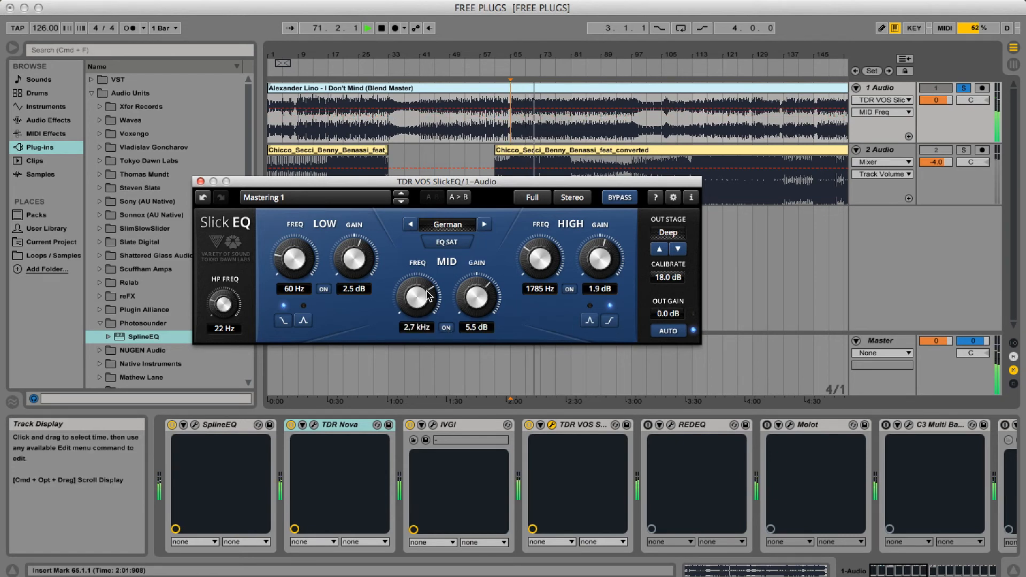
pyautogui.doubleClick(488, 297)
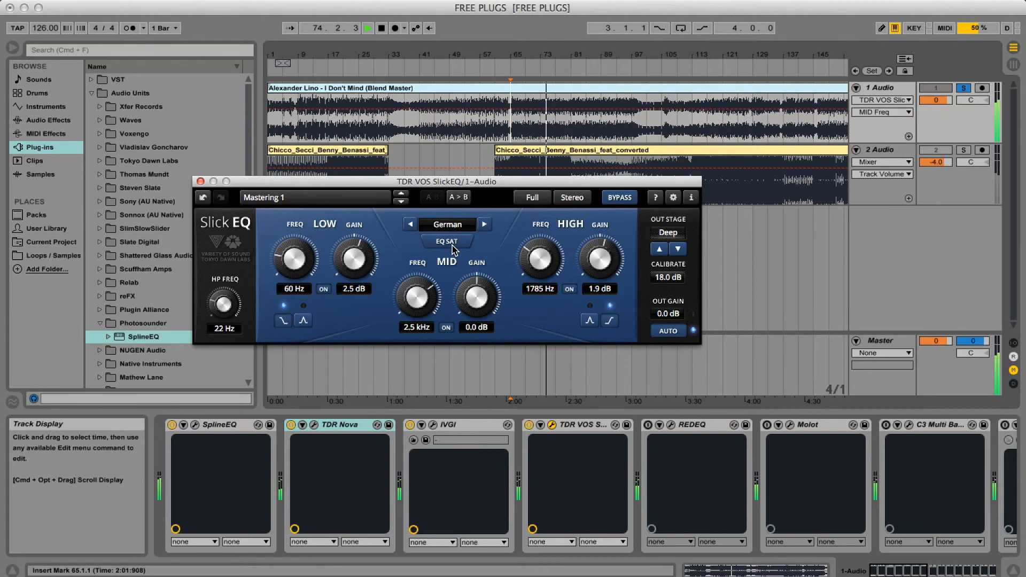
pyautogui.press('space')
pyautogui.press('space')
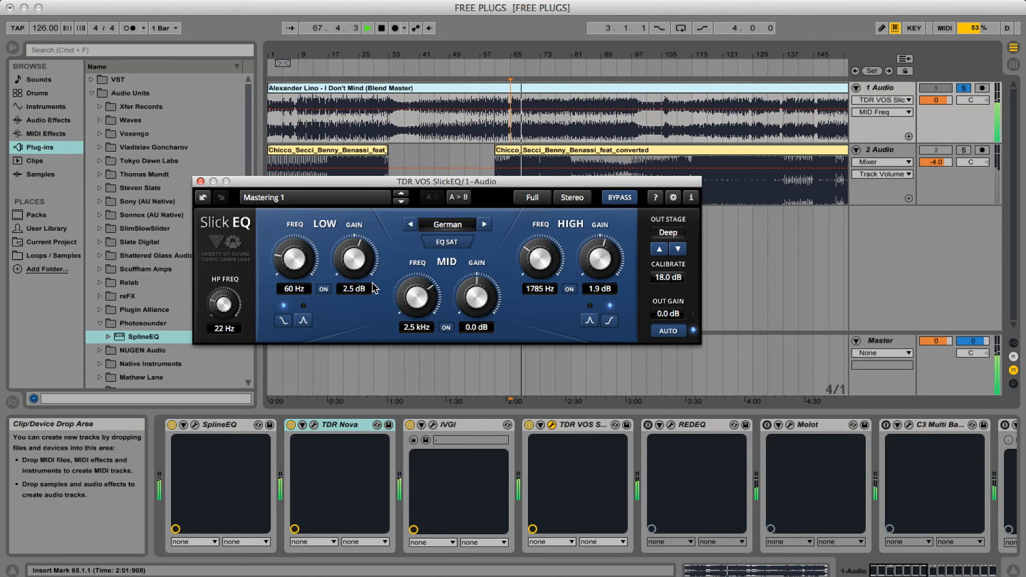
pyautogui.press('space')
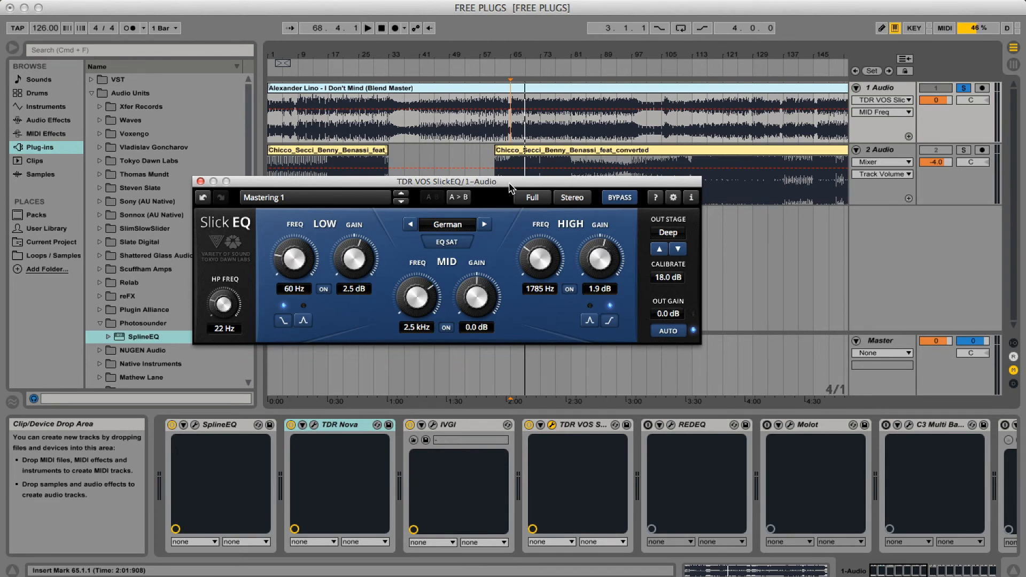
# With playback stopped, step through SlickEQ's EQ models, including American and British, and return to German
pyautogui.moveTo(509, 186); pyautogui.dragTo(530, 184)
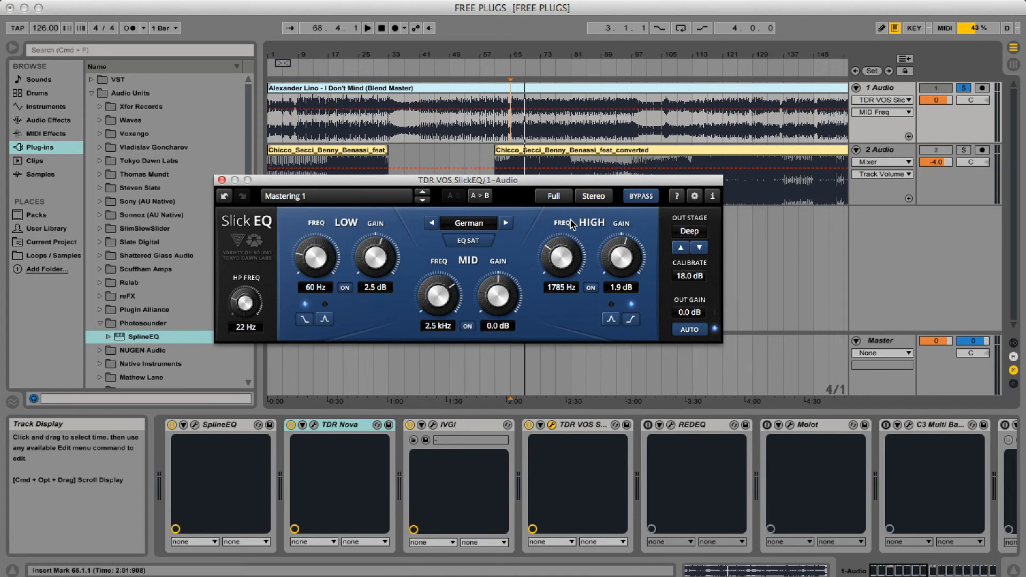
pyautogui.click(506, 224)
pyautogui.click(505, 224)
pyautogui.click(505, 224)
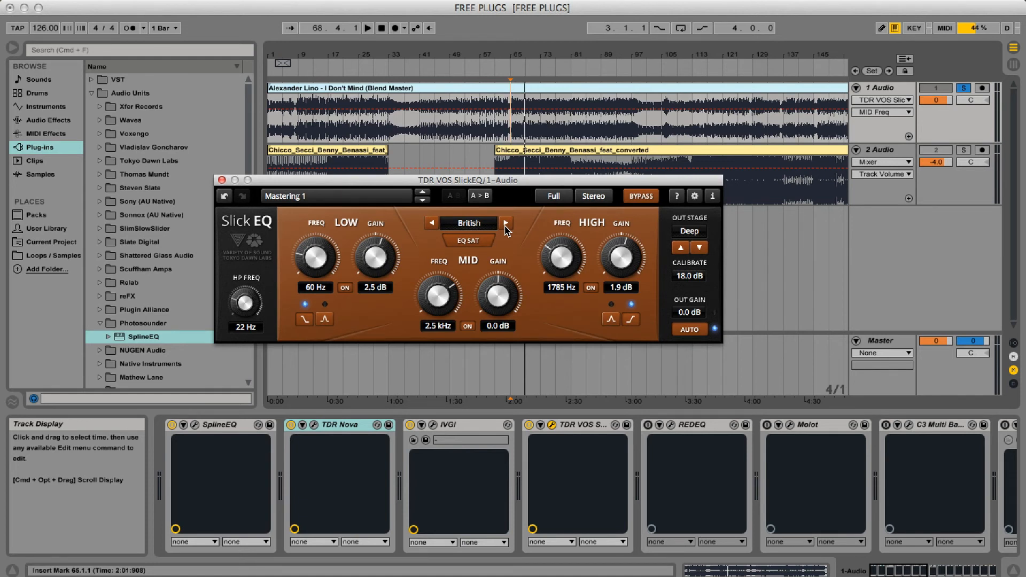
pyautogui.click(505, 224)
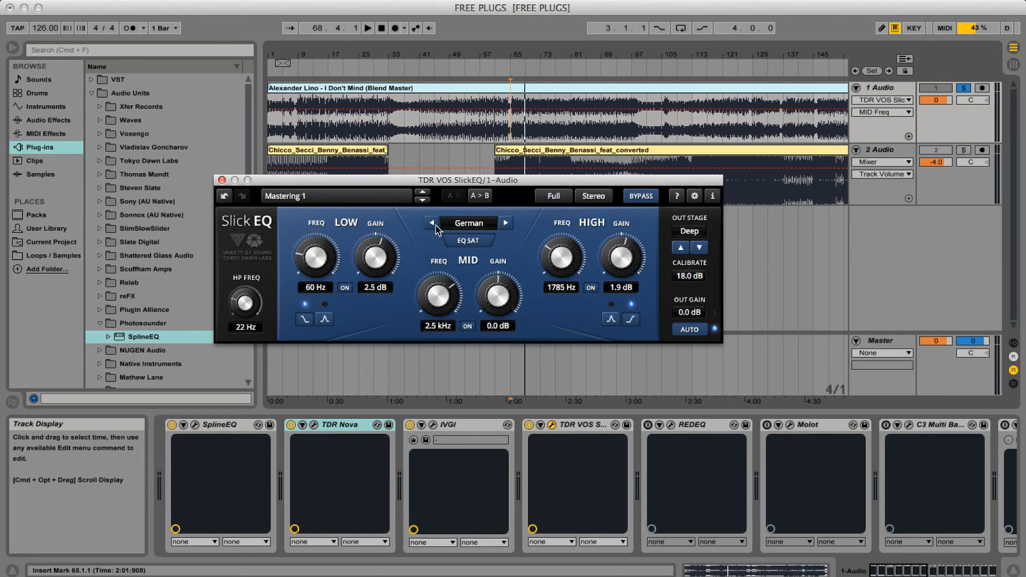
pyautogui.click(506, 224)
pyautogui.click(506, 224)
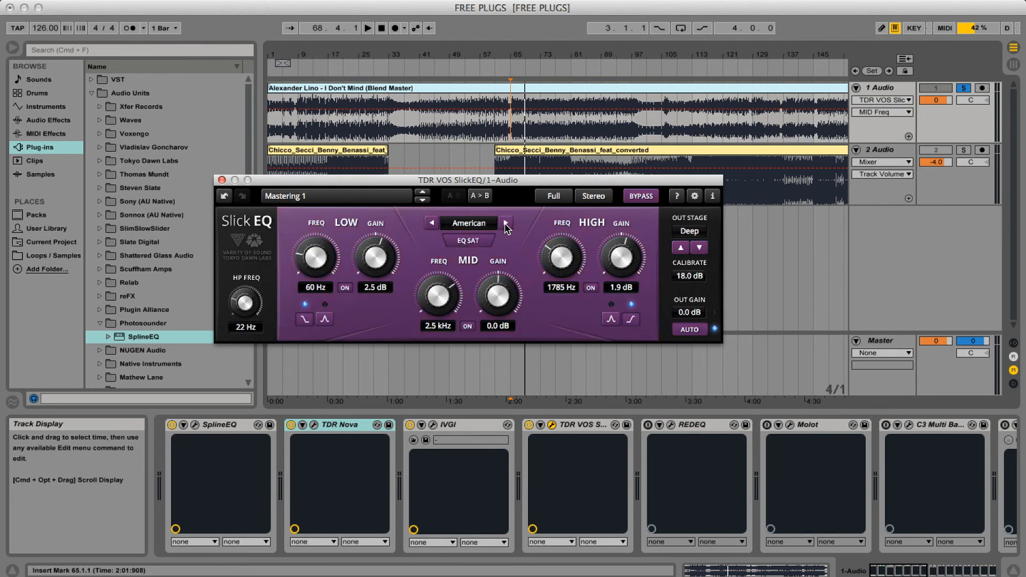
pyautogui.click(506, 224)
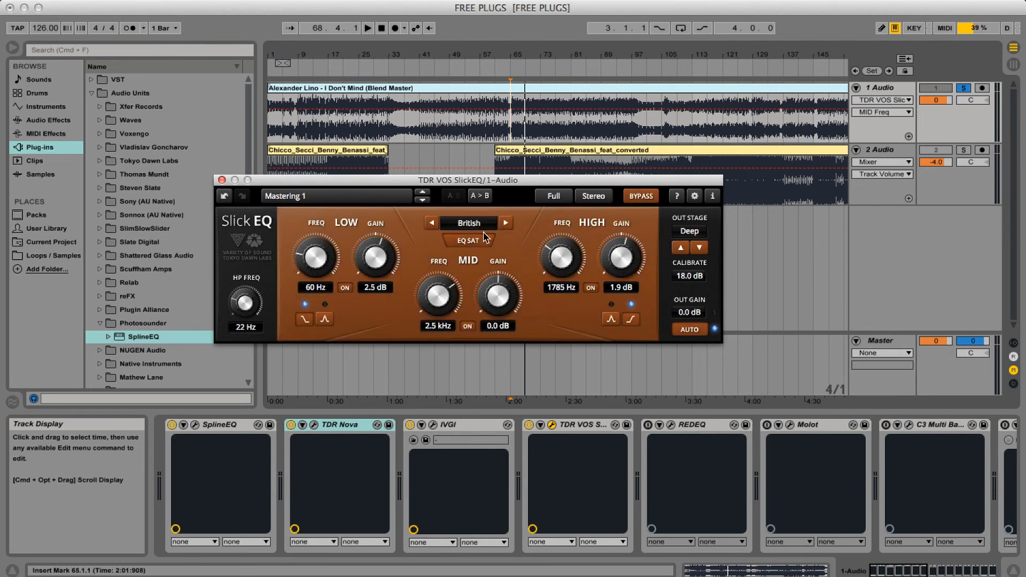
pyautogui.click(432, 223)
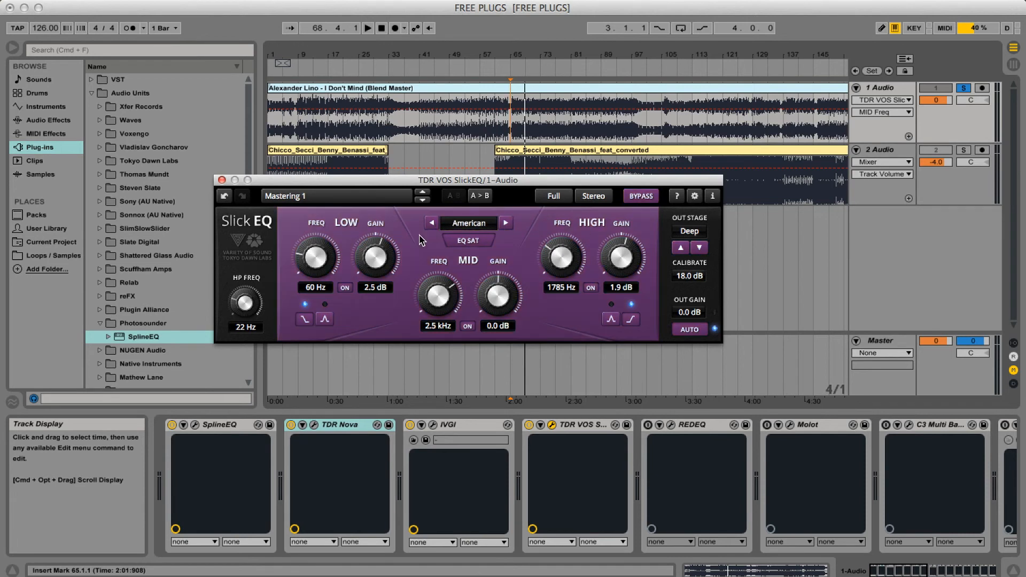
pyautogui.click(432, 223)
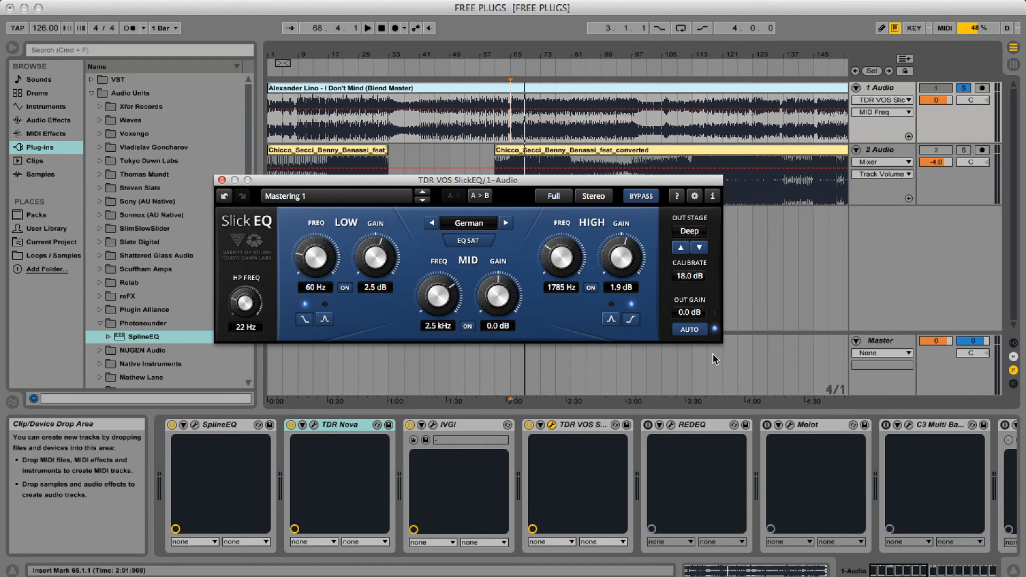
# Show the bell and shelf shapes of SlickEQ's HIGH and LOW bands, return both to shelf, and close the plug-in window
pyautogui.click(612, 320)
pyautogui.click(631, 320)
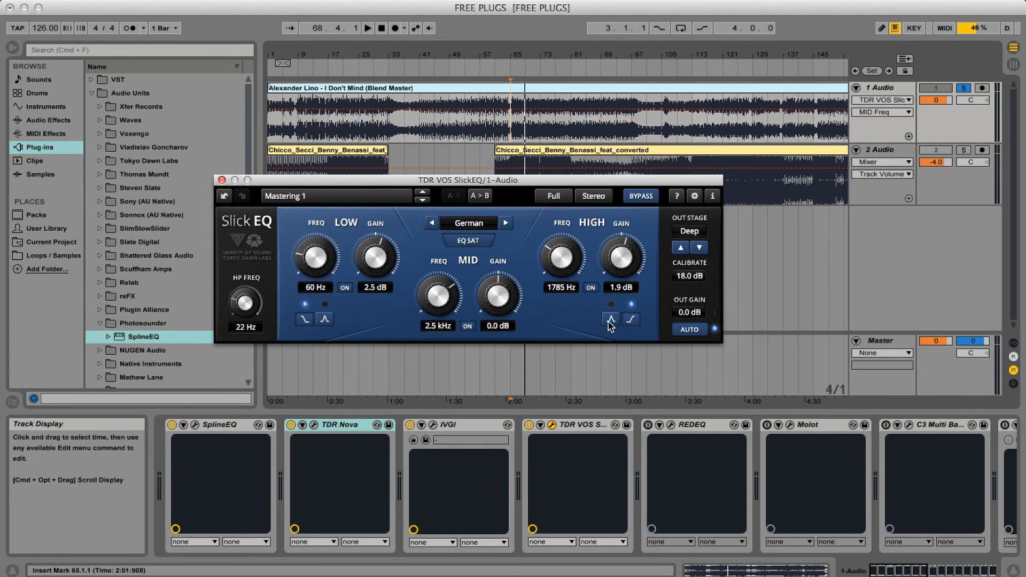
pyautogui.click(320, 320)
pyautogui.click(305, 320)
pyautogui.click(222, 180)
# Enable REDEQ on 1 Audio and open its window just below the 1 Audio waveform
pyautogui.click(647, 424)
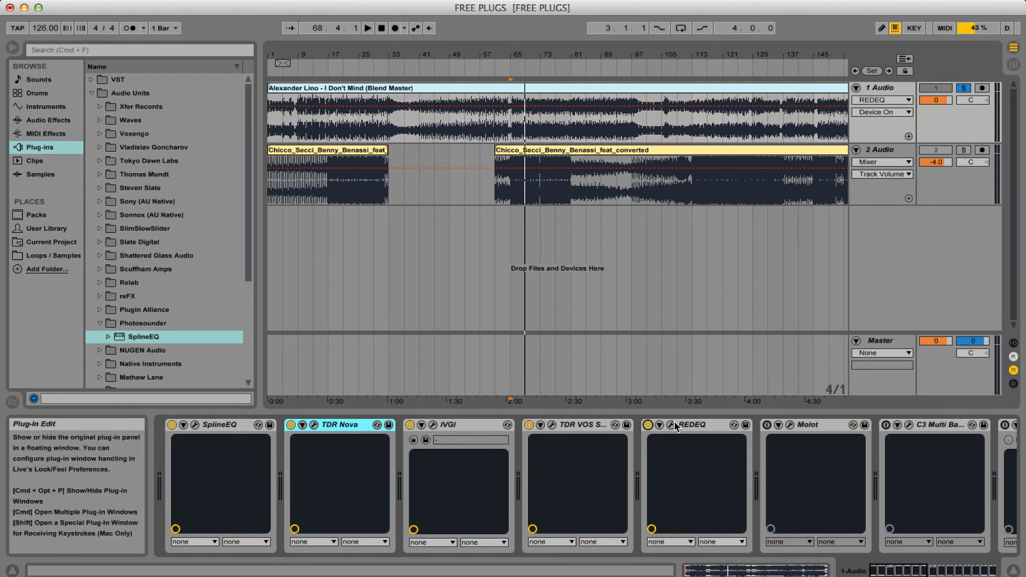
pyautogui.click(671, 425)
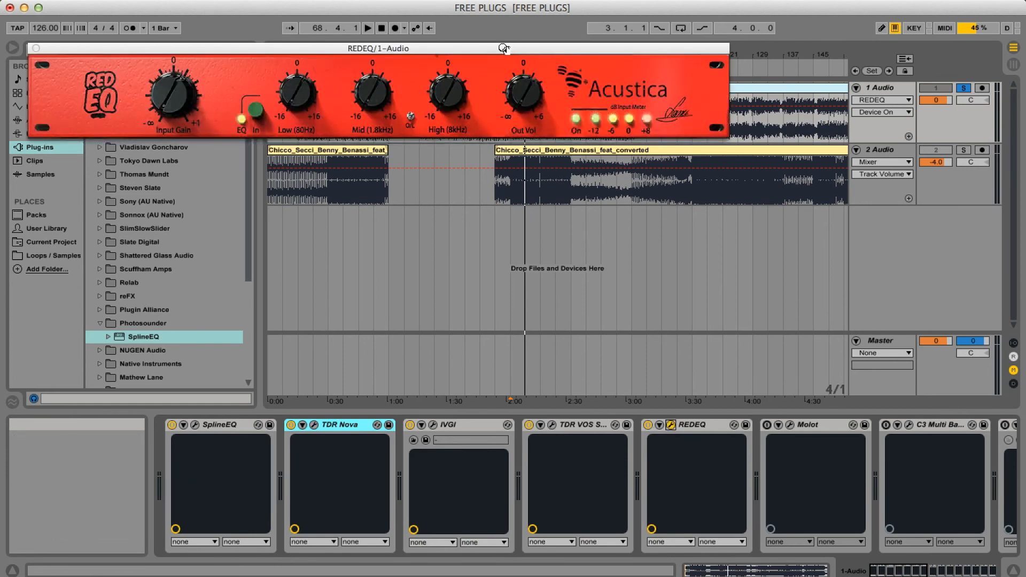
pyautogui.moveTo(505, 48); pyautogui.dragTo(571, 158)
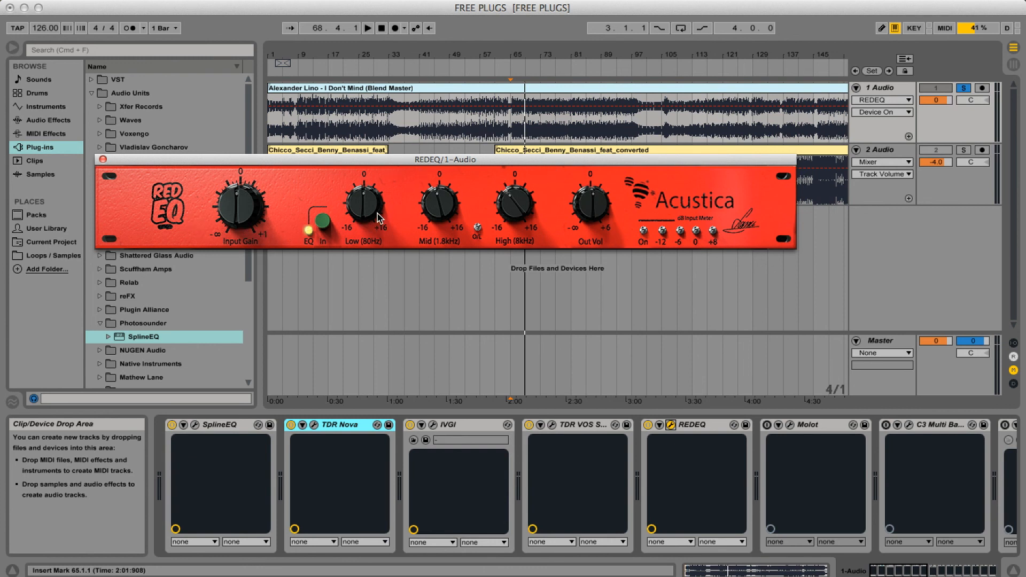
# Play from bar 65 while adjusting REDEQ's Low, Mid and High bands, return Mid to 0, and stop playback
pyautogui.click(506, 128)
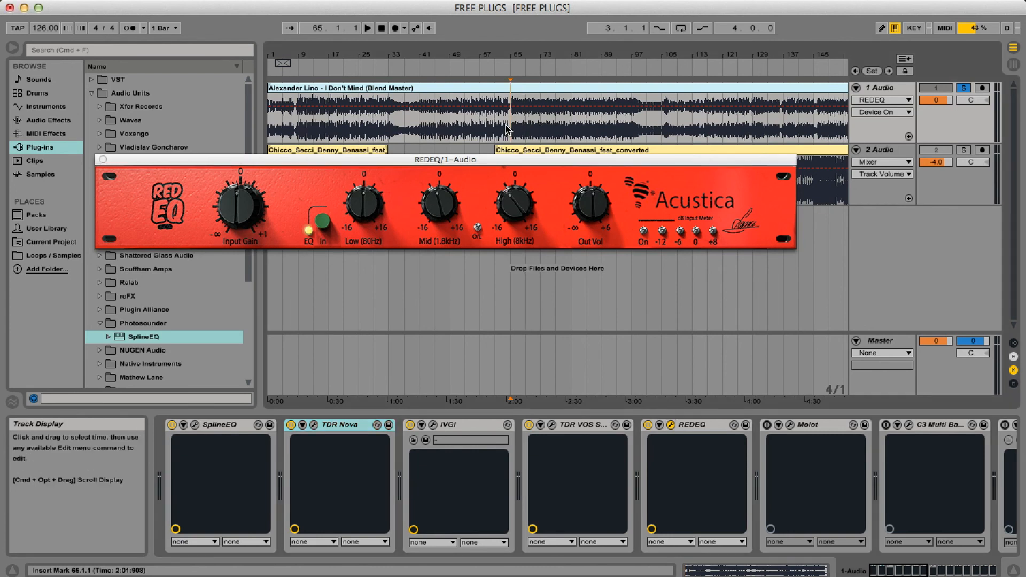
pyautogui.press('space')
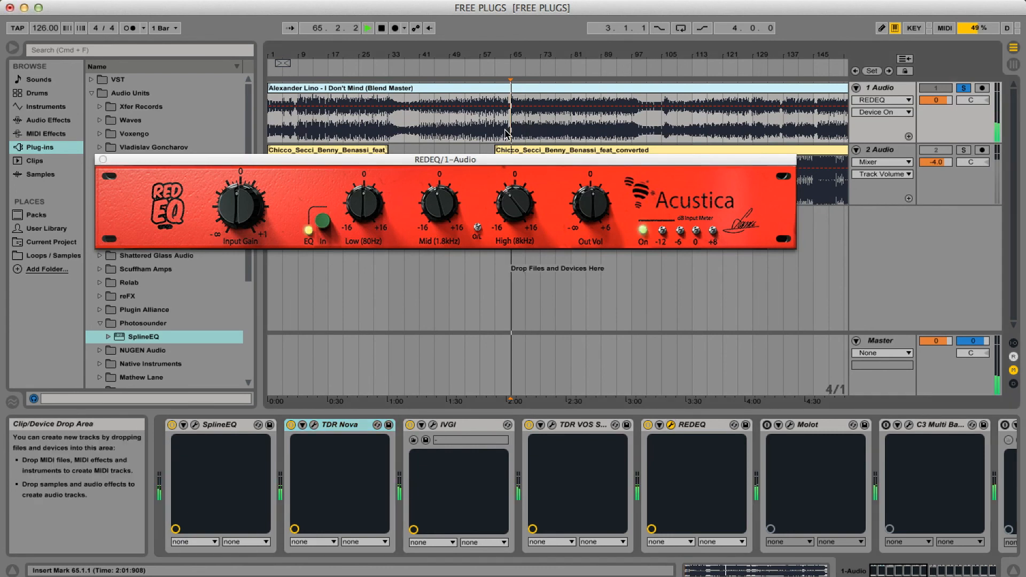
pyautogui.moveTo(367, 205)
pyautogui.mouseDown()
pyautogui.moveTo(365, 153)
pyautogui.moveTo(366, 208)
pyautogui.mouseUp()
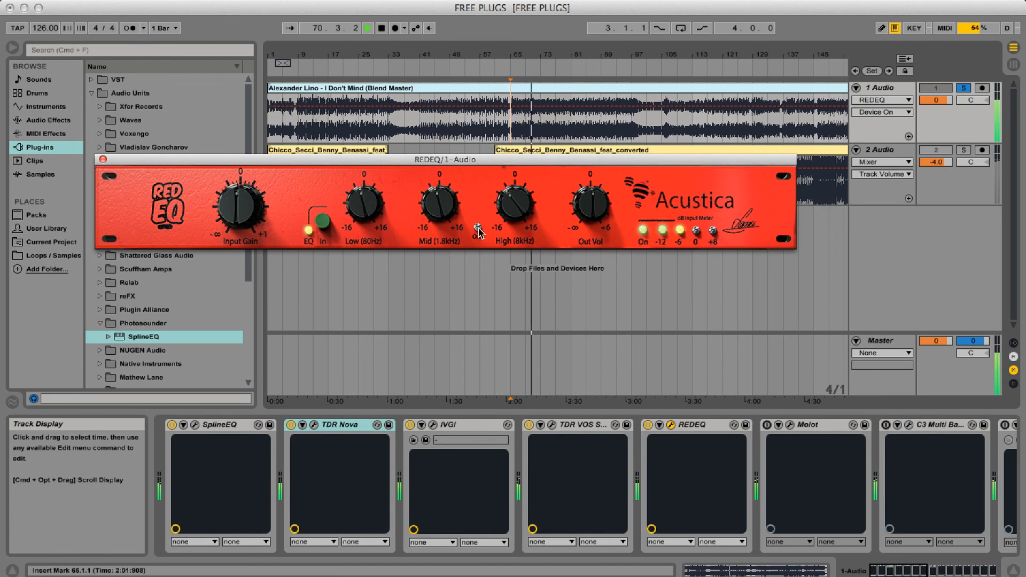
pyautogui.moveTo(364, 201); pyautogui.dragTo(359, 201)
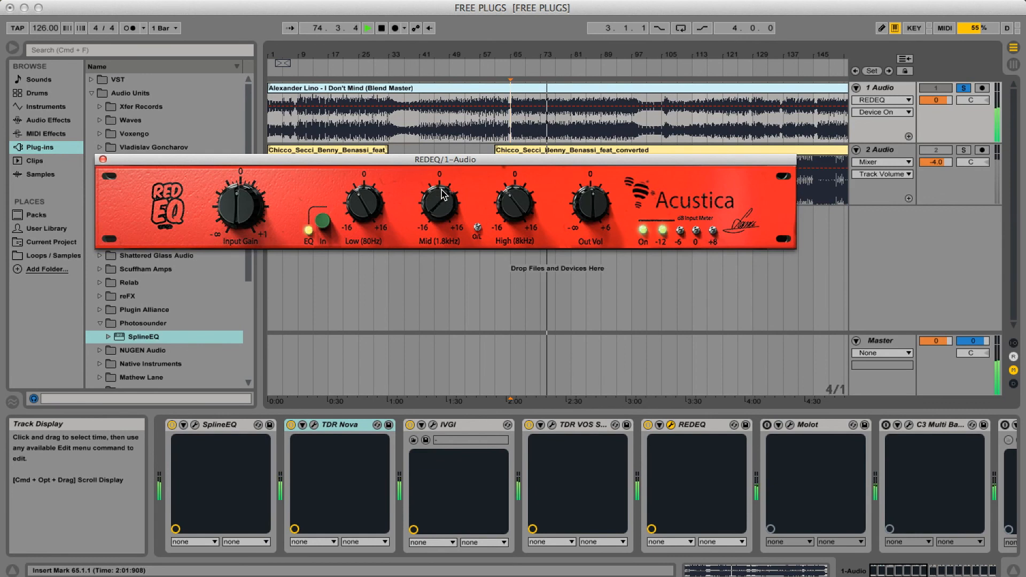
pyautogui.moveTo(439, 208)
pyautogui.mouseDown()
pyautogui.moveTo(444, 314)
pyautogui.moveTo(448, 219)
pyautogui.mouseUp()
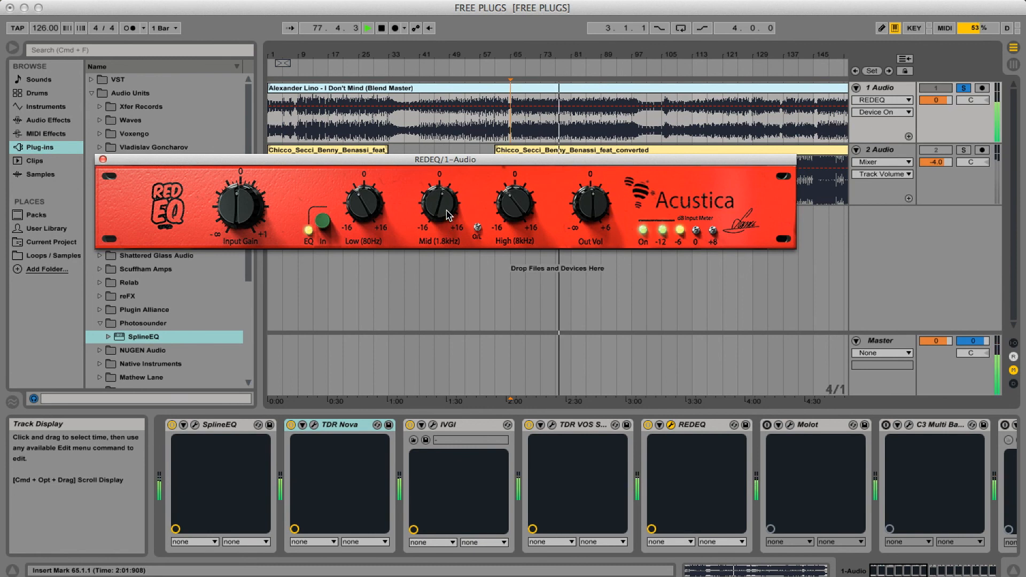
pyautogui.moveTo(444, 219); pyautogui.dragTo(444, 212)
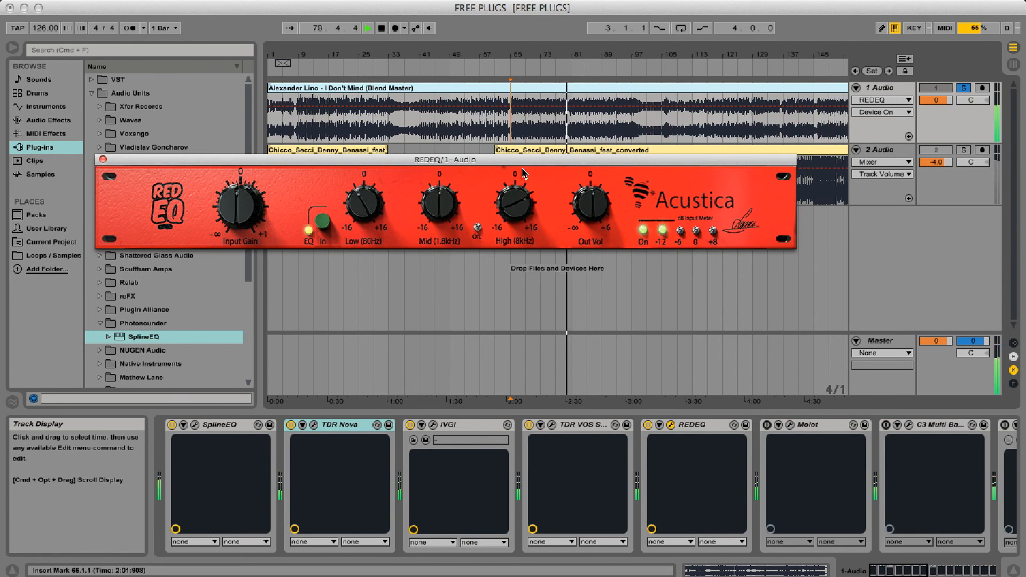
pyautogui.moveTo(514, 206); pyautogui.dragTo(514, 185)
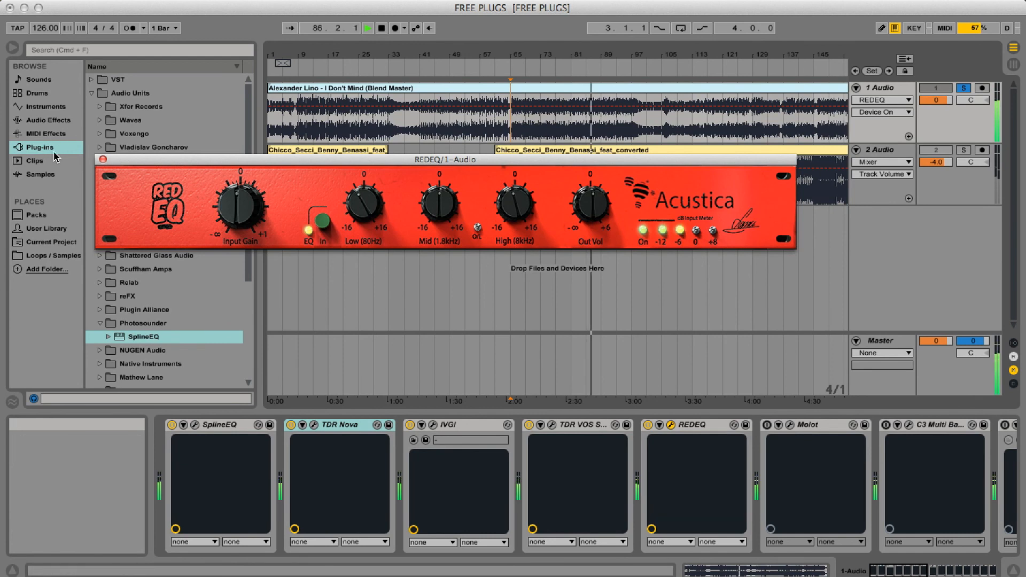
pyautogui.press('space')
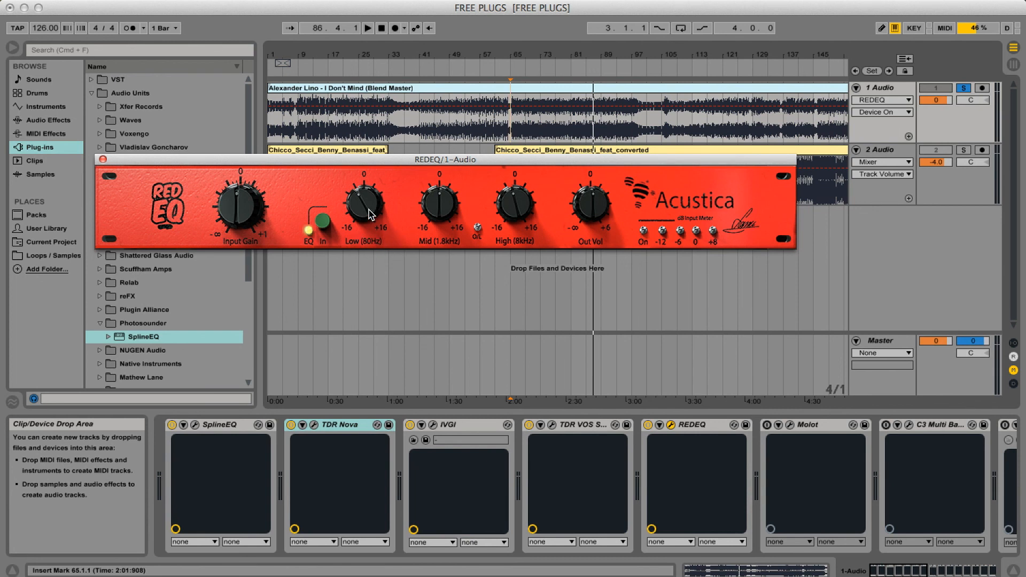
# Fine-tune REDEQ's Low (80Hz) gain with playback stopped, and close the plug-in window
pyautogui.moveTo(389, 159); pyautogui.dragTo(458, 165)
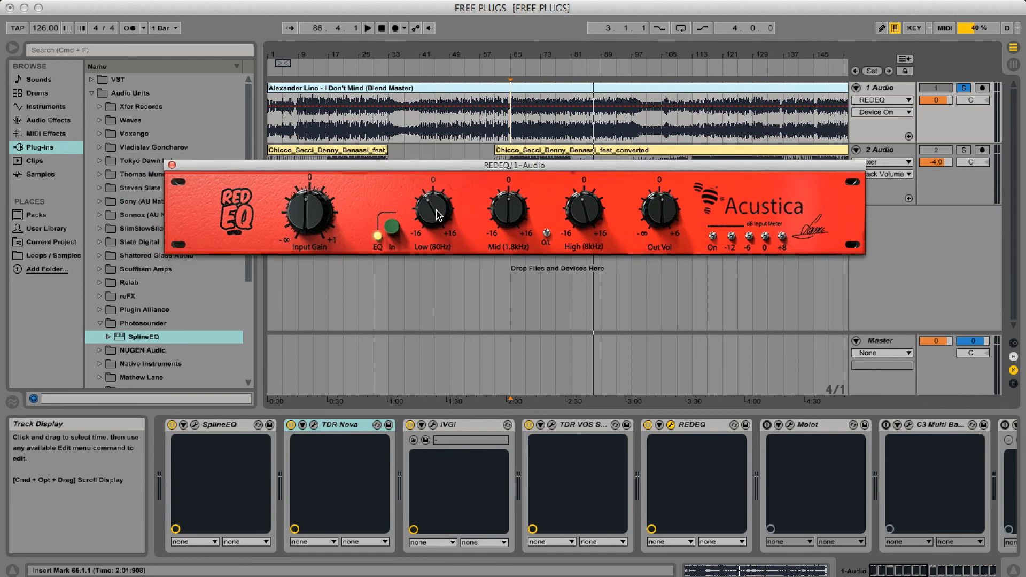
pyautogui.moveTo(436, 214)
pyautogui.mouseDown()
pyautogui.moveTo(431, 159)
pyautogui.moveTo(431, 213)
pyautogui.mouseUp()
pyautogui.moveTo(433, 215); pyautogui.dragTo(430, 210)
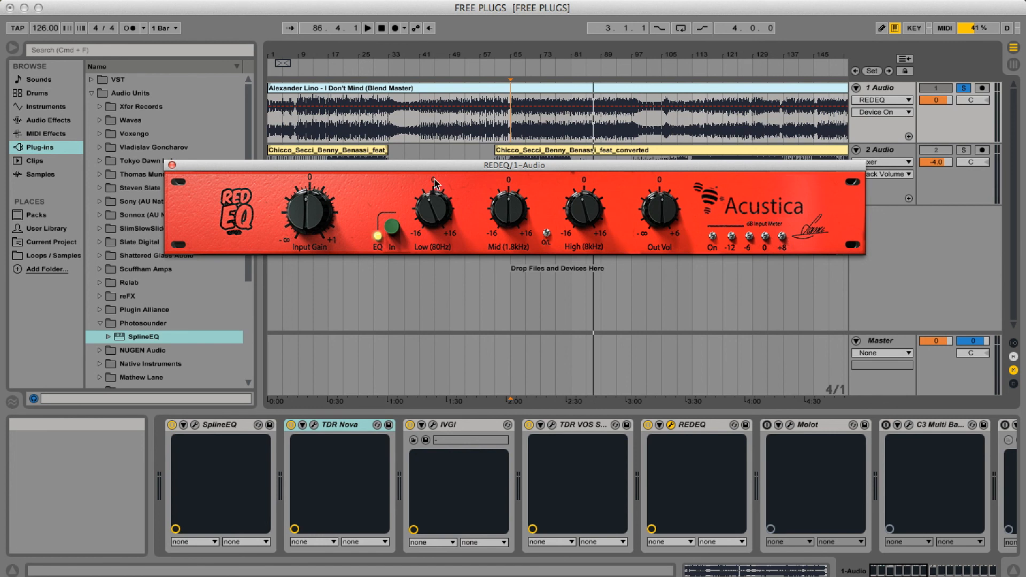
pyautogui.click(171, 165)
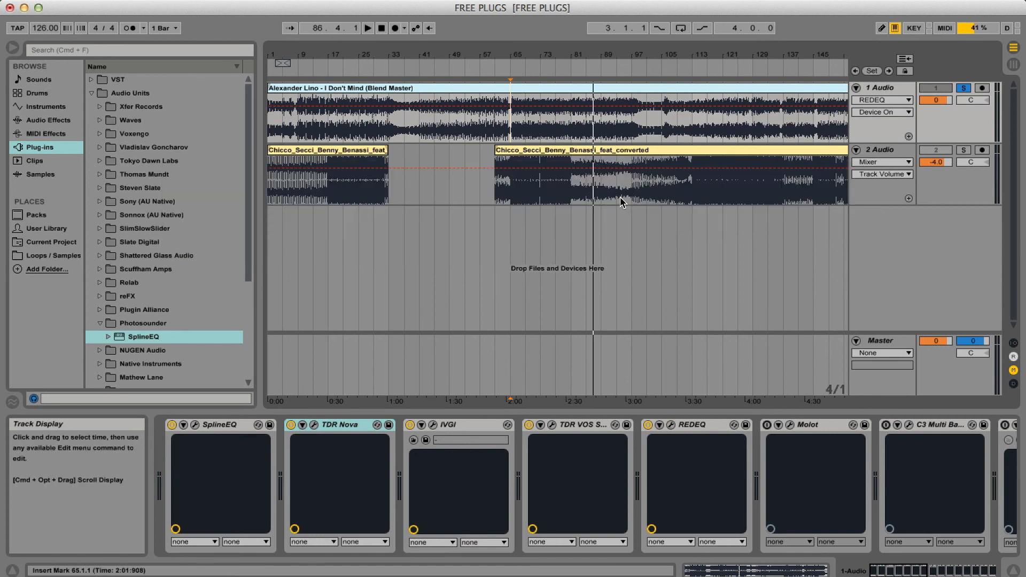
# Enable the Molot compressor on 1 Audio and open its plug-in window
pyautogui.hscroll(10, 520, 424)
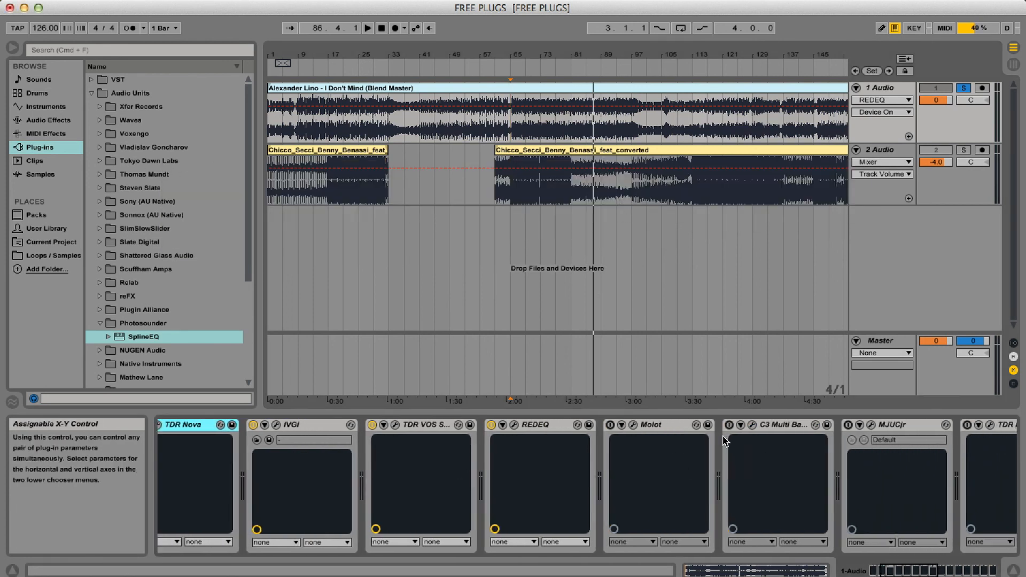
pyautogui.click(511, 425)
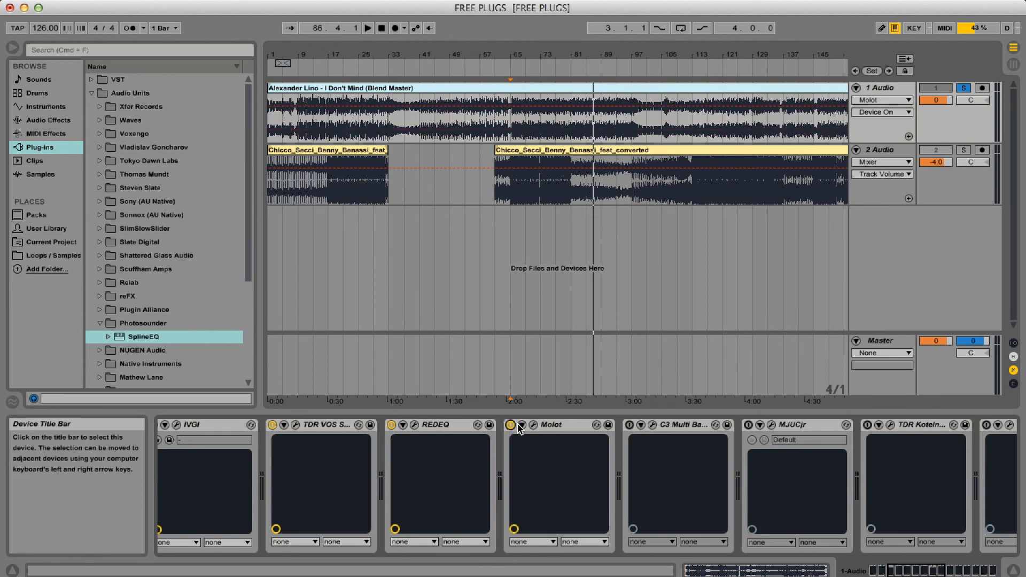
pyautogui.click(534, 425)
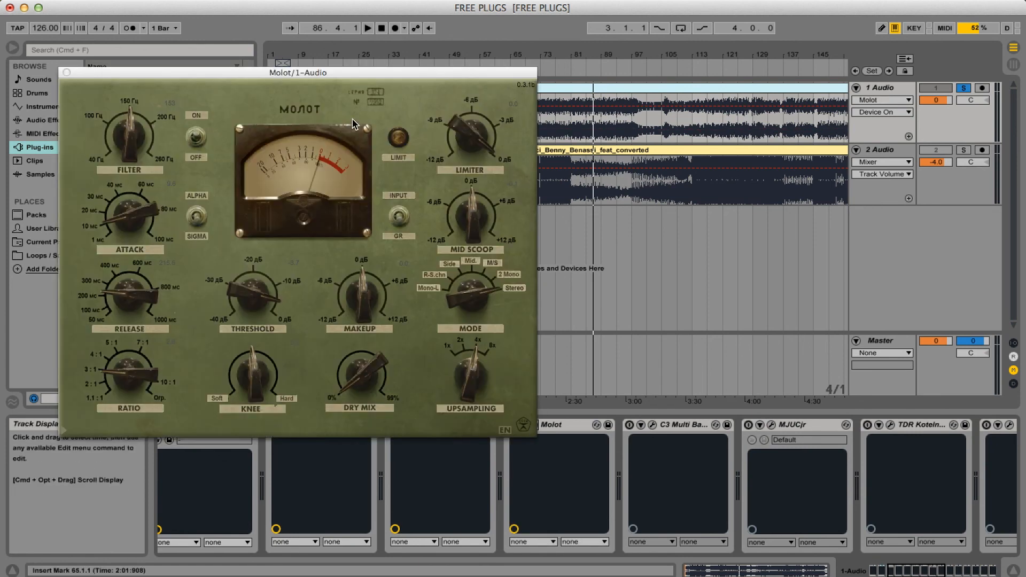